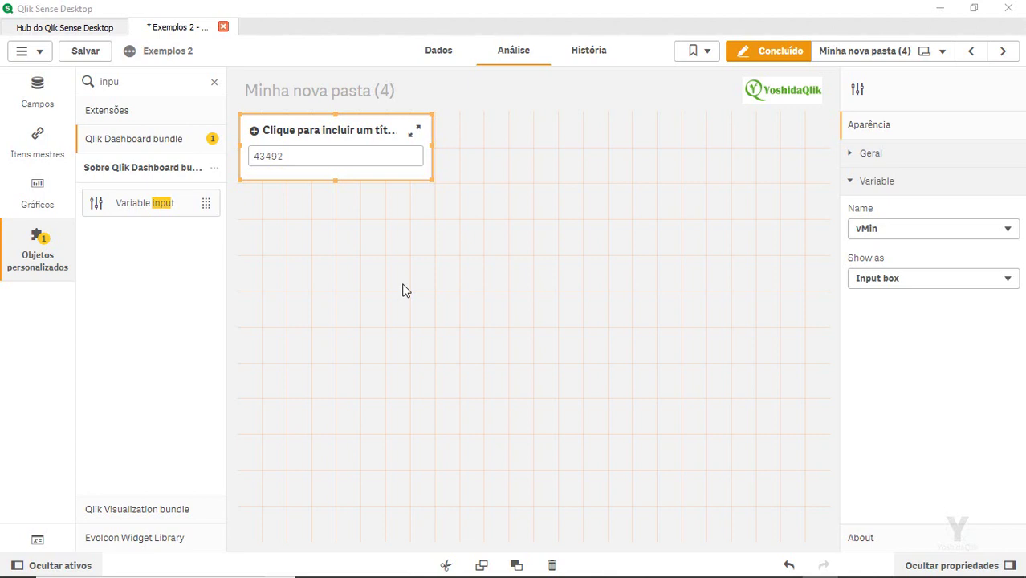
# Step: Add a KPI chart below the variable input box and narrow it to the input box's width
pyautogui.click(37, 195)
pyautogui.doubleClick(146, 82)
pyautogui.write('kp')
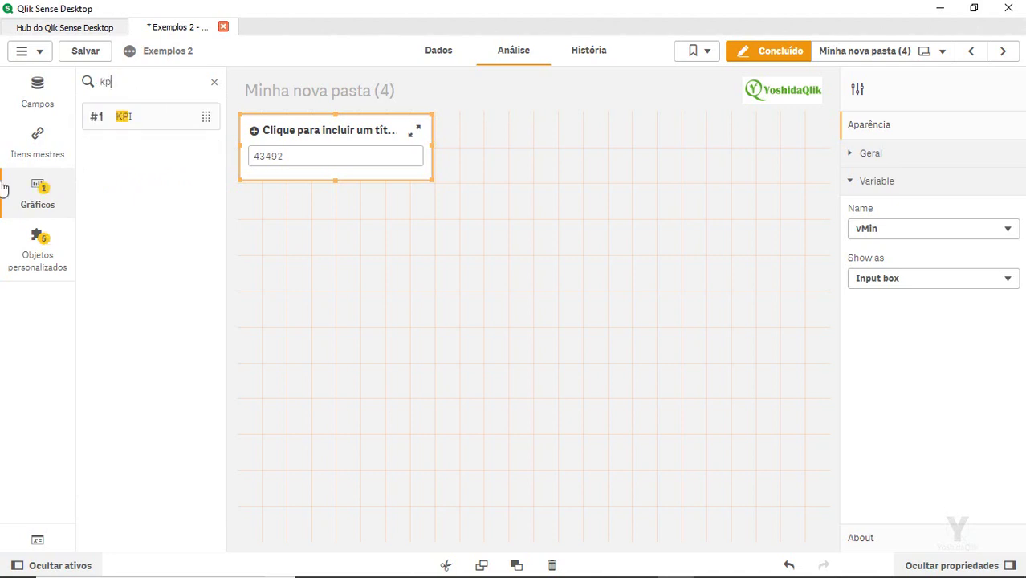
pyautogui.write('i')
pyautogui.moveTo(144, 124); pyautogui.dragTo(288, 234)
pyautogui.moveTo(531, 254); pyautogui.dragTo(442, 266)
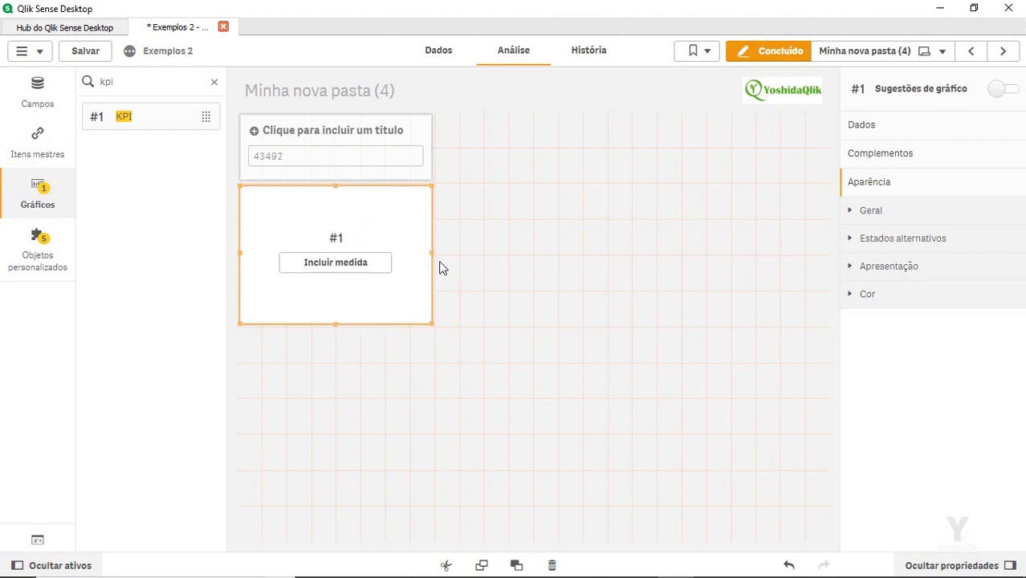
# Step: Find the Multi KPI object in the Qlik Visualization bundle and place it beside the KPI and input box
pyautogui.click(37, 257)
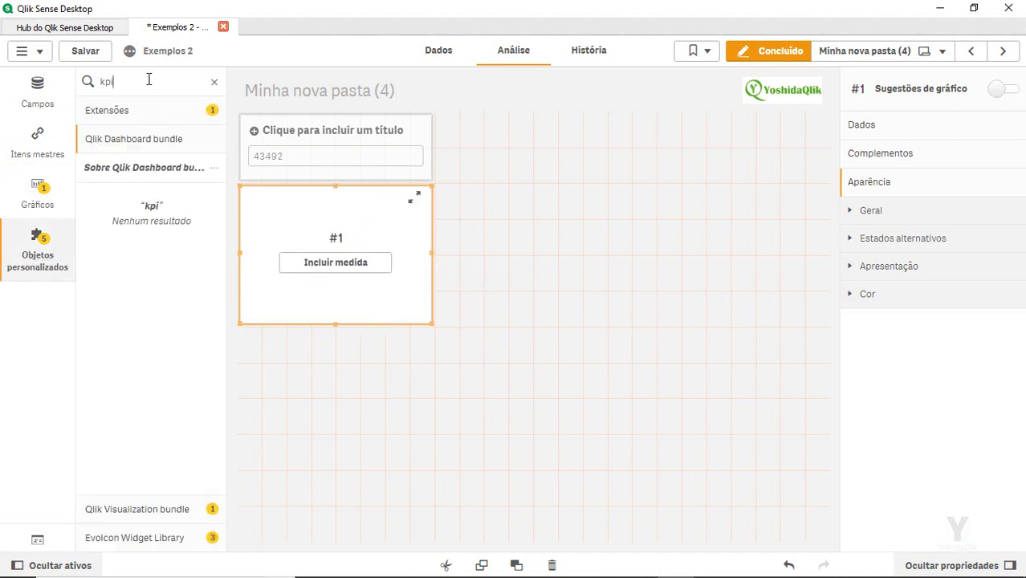
pyautogui.click(164, 136)
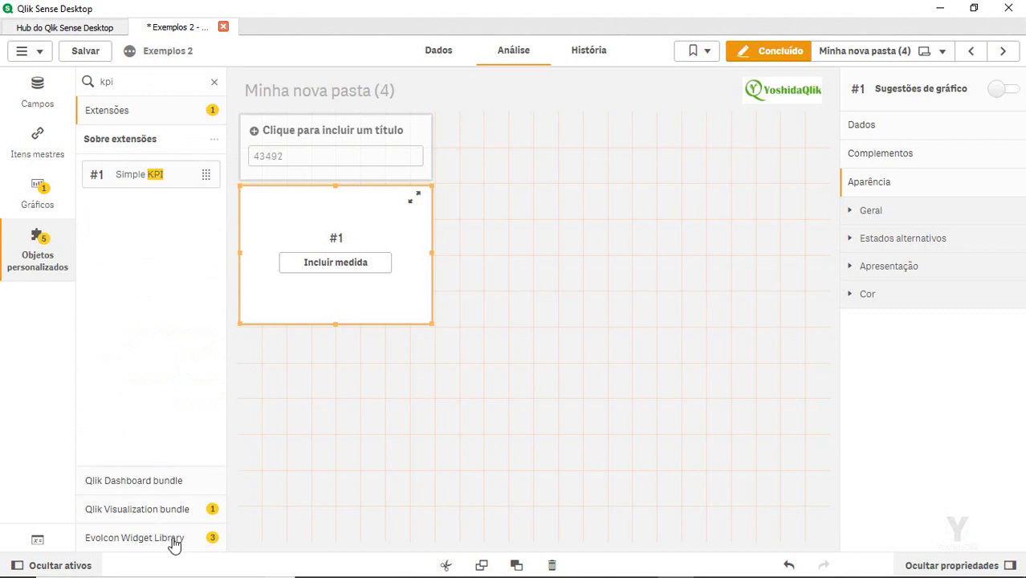
pyautogui.click(186, 509)
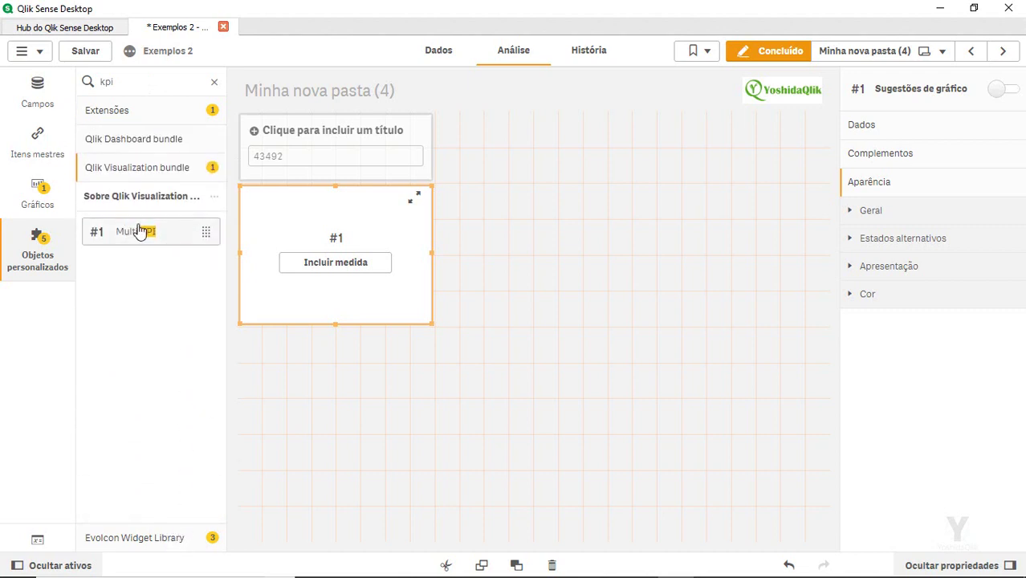
pyautogui.moveTo(138, 231); pyautogui.dragTo(493, 222)
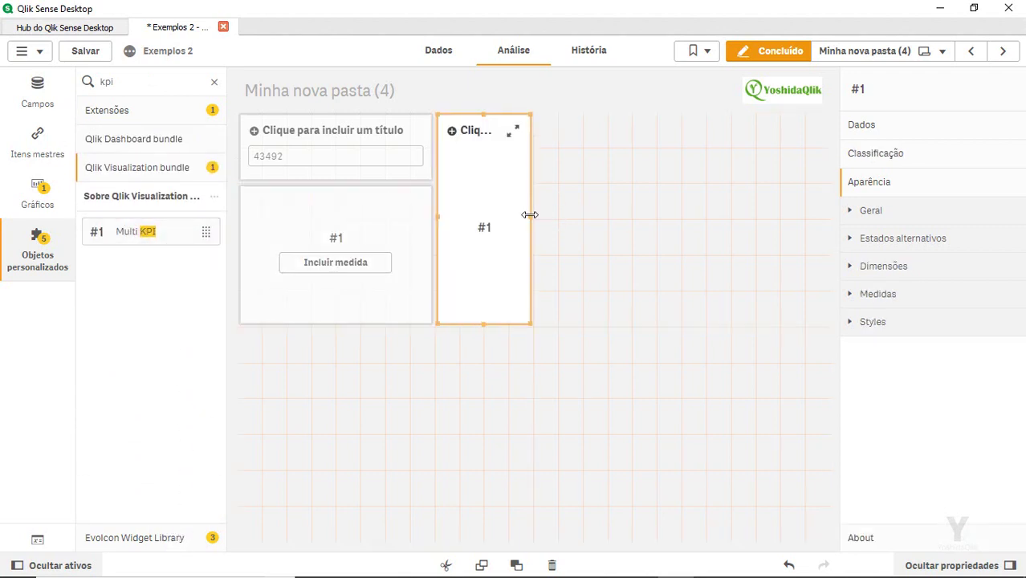
# Step: Find the standard table chart (Tabela) and add it to the empty area beside the Multi KPI
pyautogui.doubleClick(110, 81)
pyautogui.write('tab')
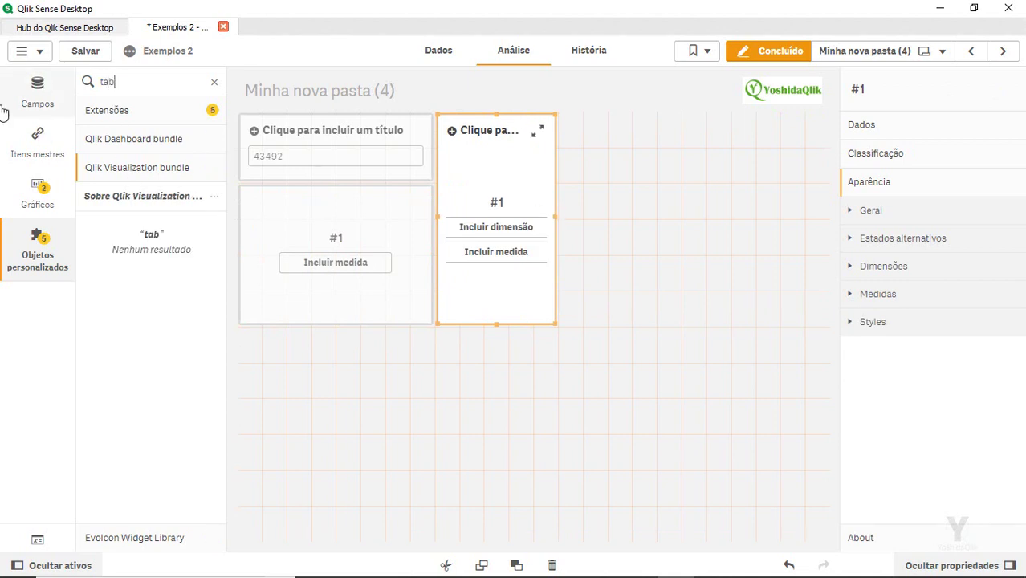
pyautogui.click(42, 186)
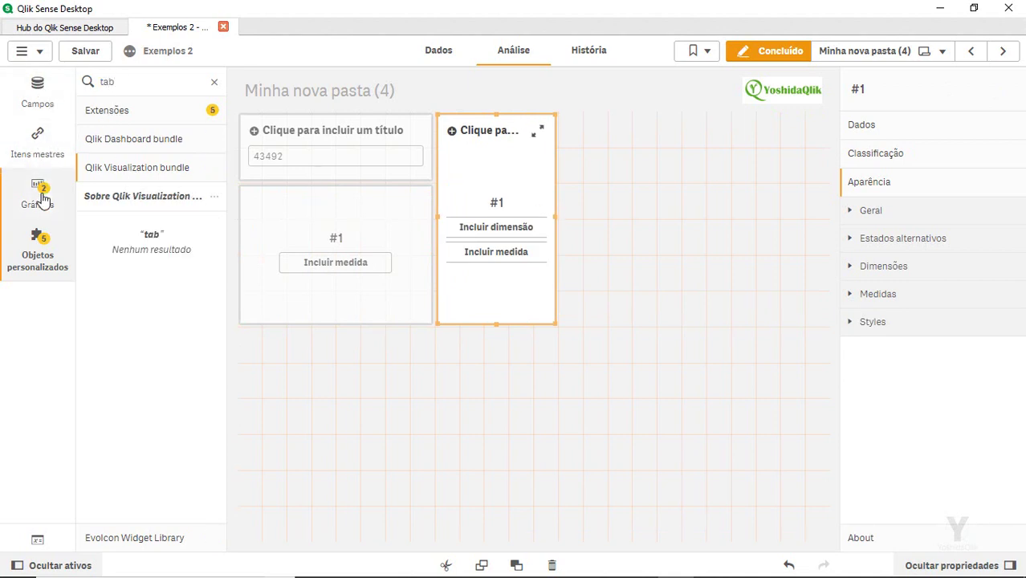
pyautogui.moveTo(698, 218); pyautogui.dragTo(697, 219)
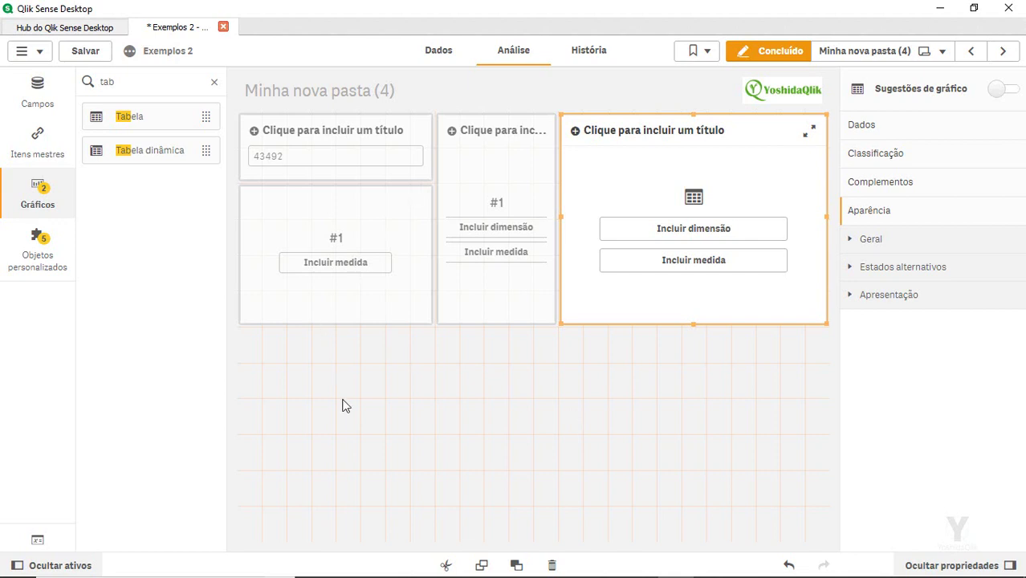
# Step: Leave sheet editing and set the vMin variable to 1 in the input box
pyautogui.click(359, 209)
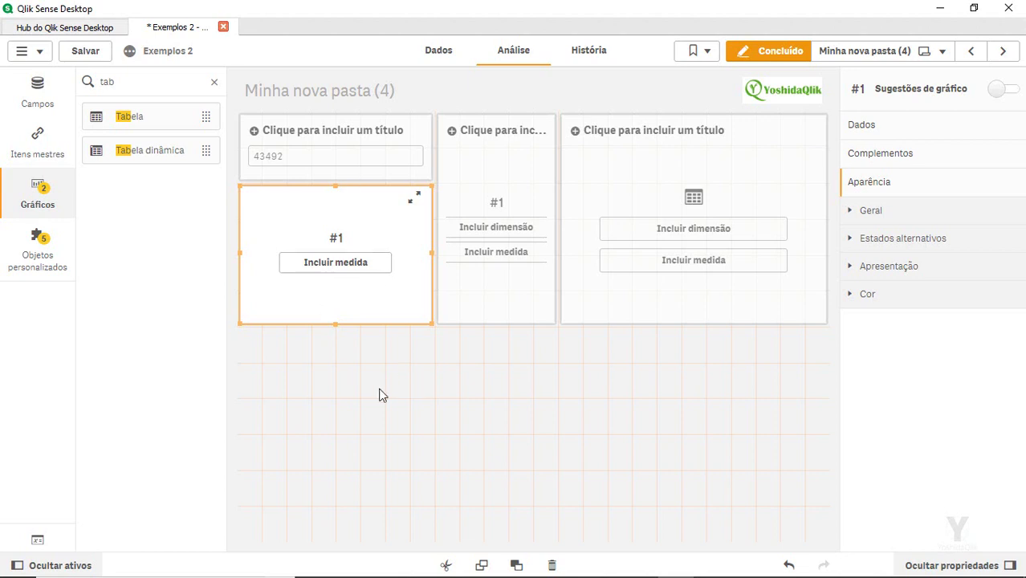
pyautogui.click(329, 163)
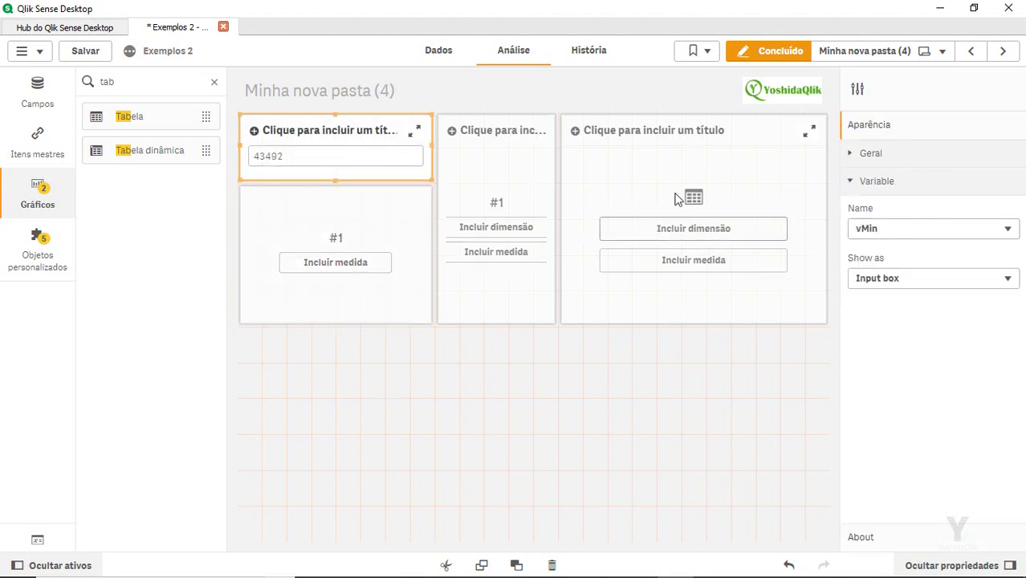
pyautogui.click(757, 57)
pyautogui.click(231, 163)
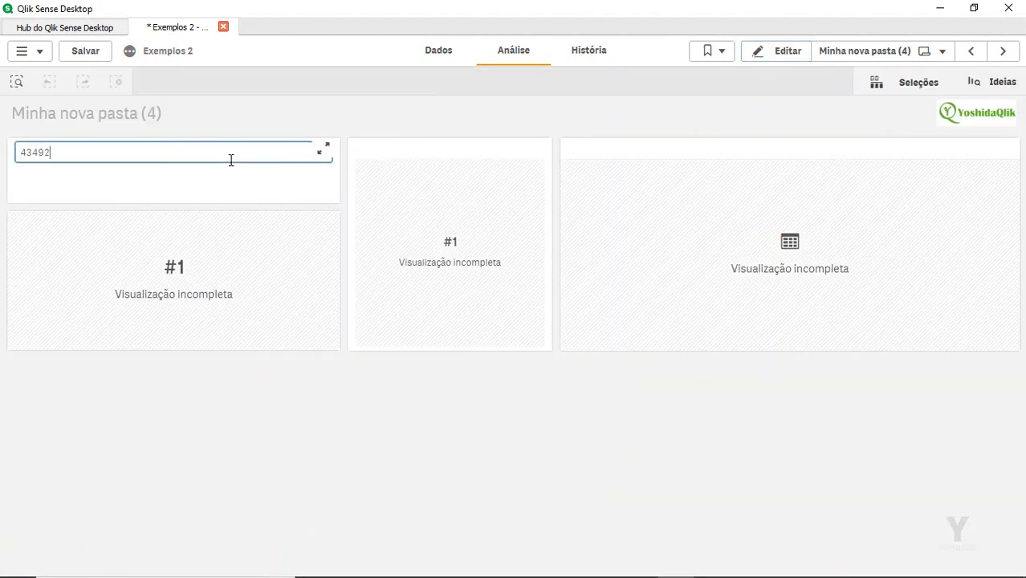
pyautogui.doubleClick(231, 161)
pyautogui.write('1')
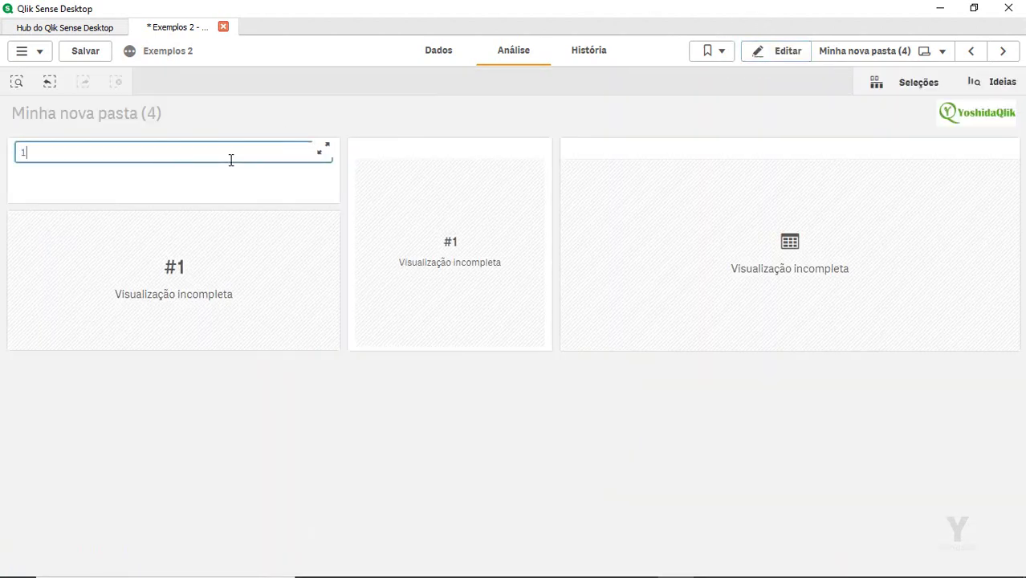
# Step: Return to sheet editing and open the expression editor for a new measure on the KPI
pyautogui.click(772, 55)
pyautogui.click(367, 236)
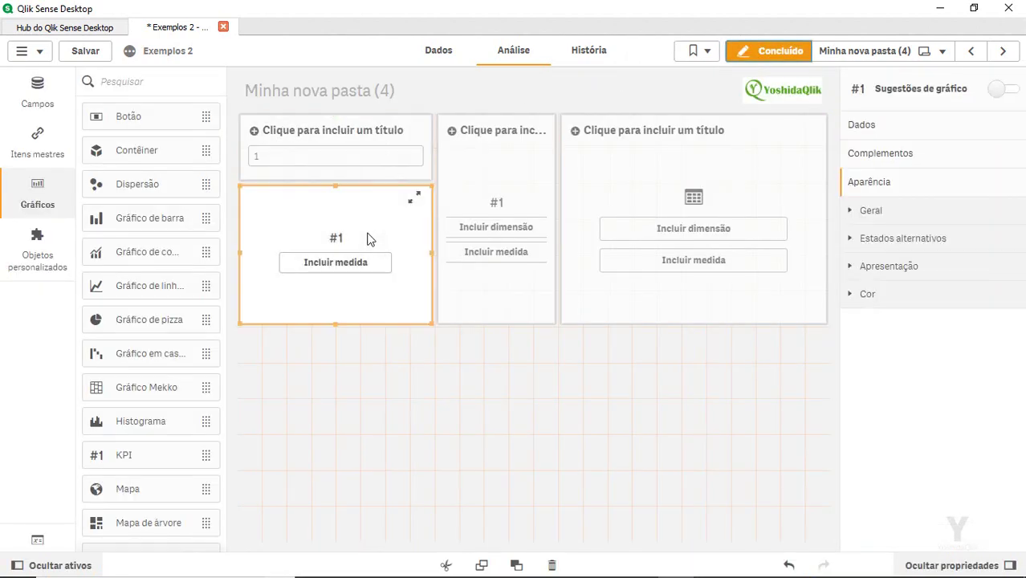
pyautogui.click(361, 268)
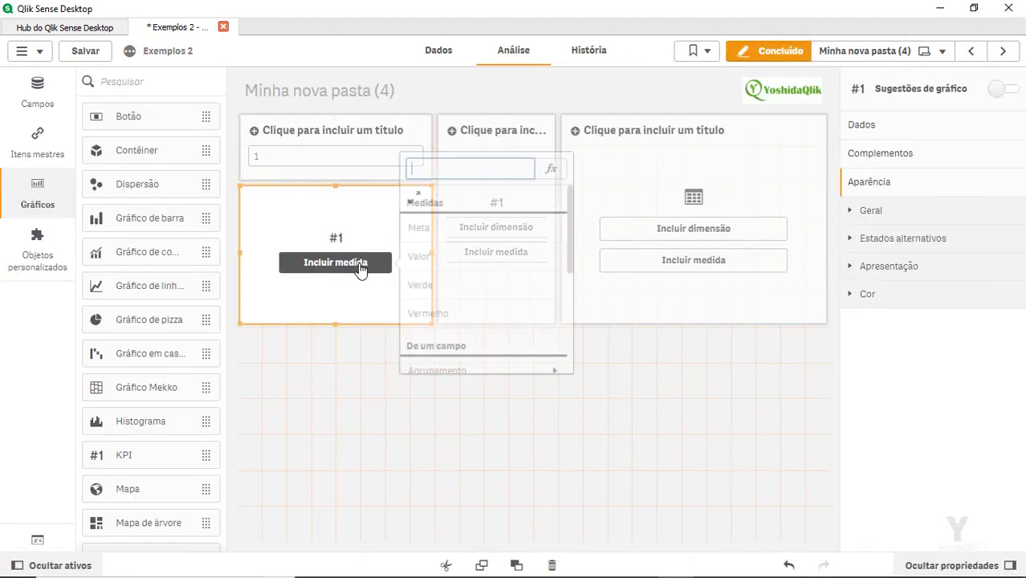
pyautogui.click(554, 171)
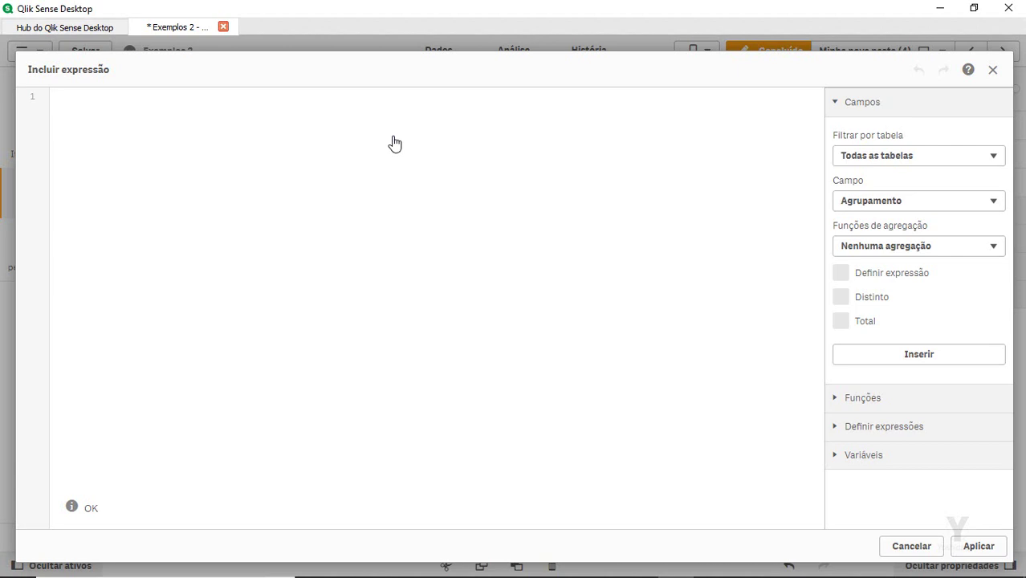
# Step: Switch to Chrome, copy the large filled circle from coolsymbol.com's Circle Symbols, and return to the Qlik Sense expression editor
pyautogui.hotkey('alt', 'Tab')
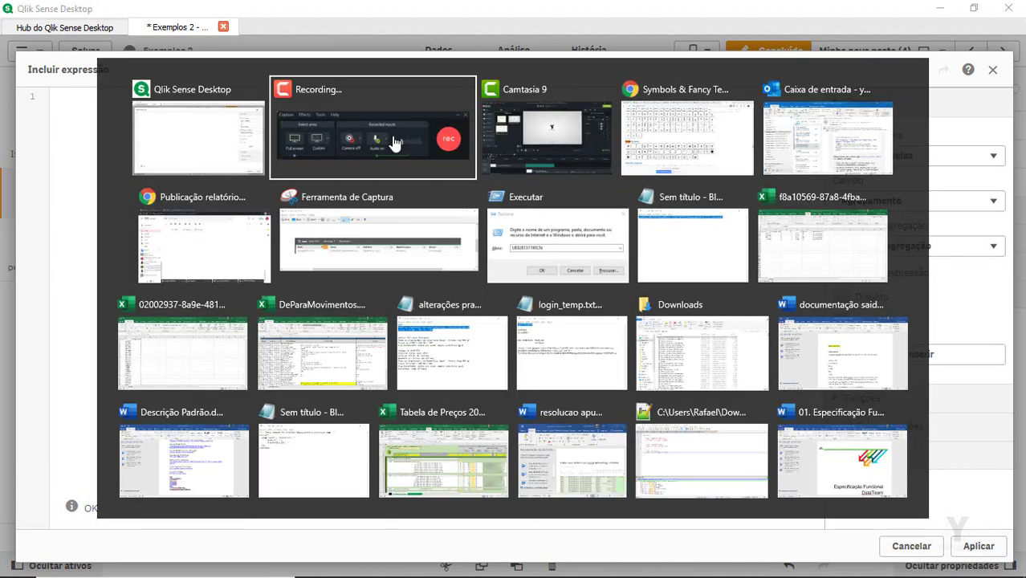
pyautogui.hotkey('alt', 'Tab')
pyautogui.hotkey('alt', 'Tab')
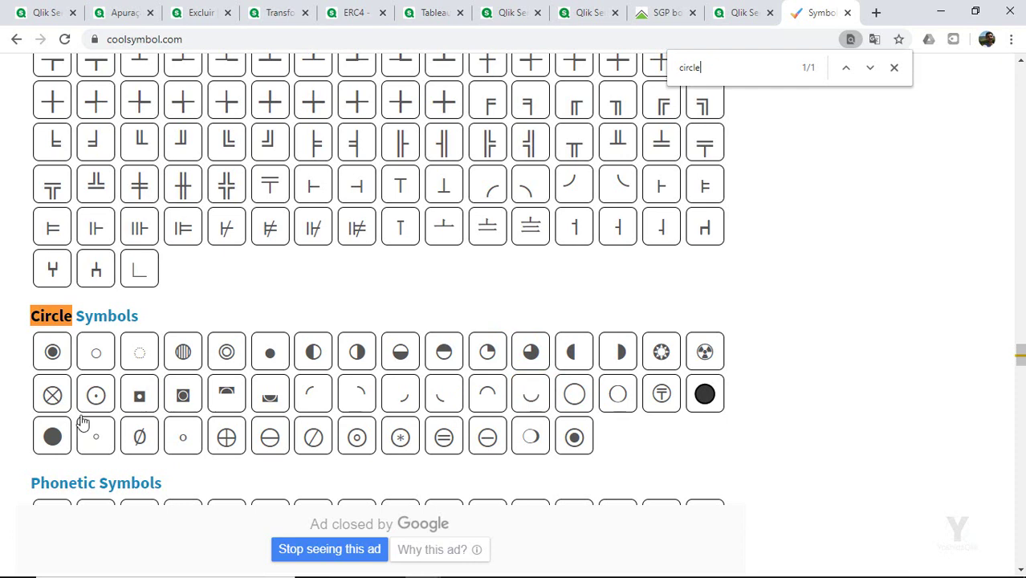
pyautogui.click(51, 434)
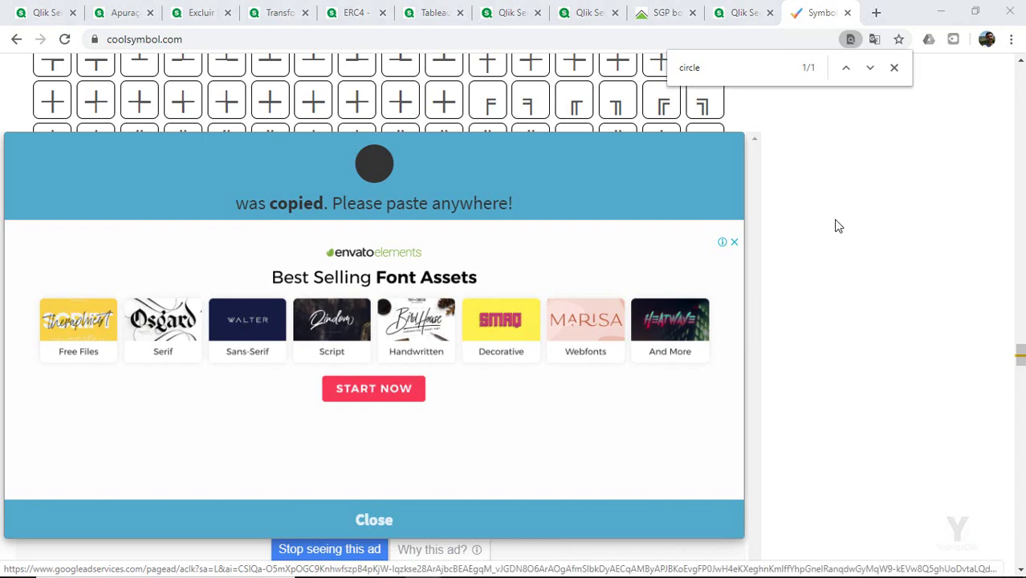
pyautogui.hotkey('alt', 'Tab')
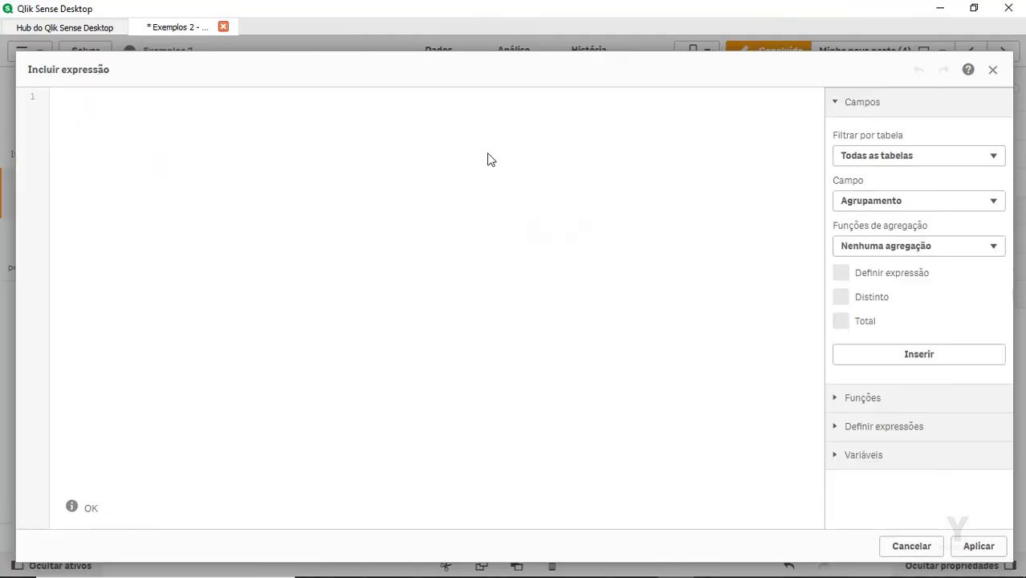
# Step: Enter and apply the KPI measure expression dual('●',$(vMin)), using the copied circle symbol
pyautogui.write('●')
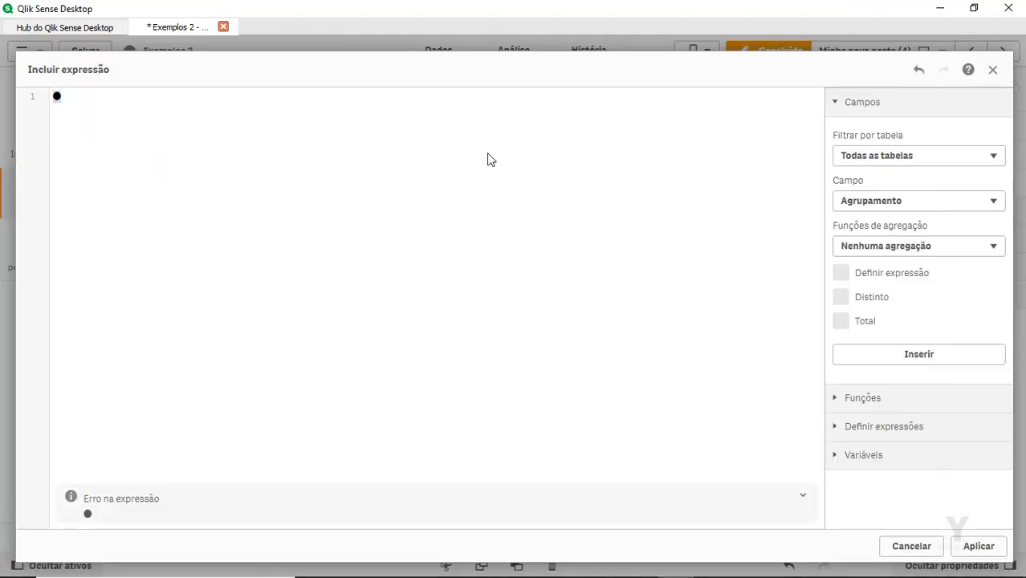
pyautogui.write('k')
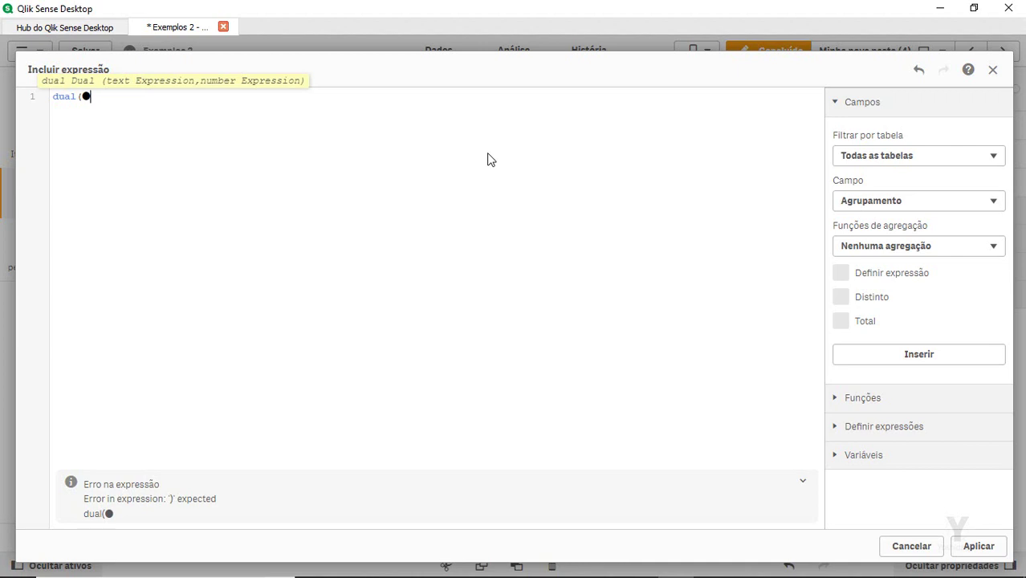
pyautogui.write("'")
pyautogui.press('End')
pyautogui.write("',$(vM")
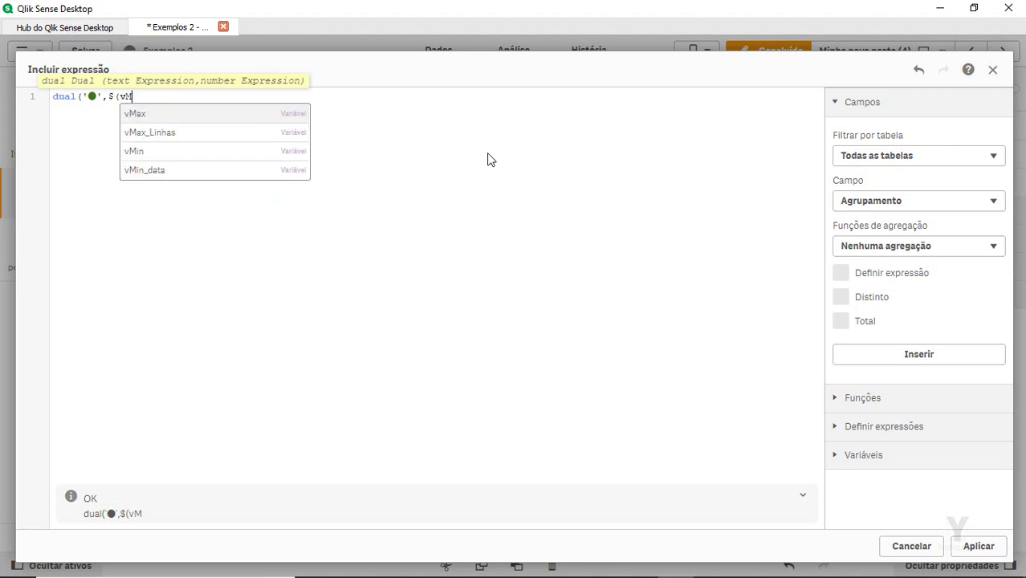
pyautogui.press('Down')
pyautogui.press('Down')
pyautogui.press('Return')
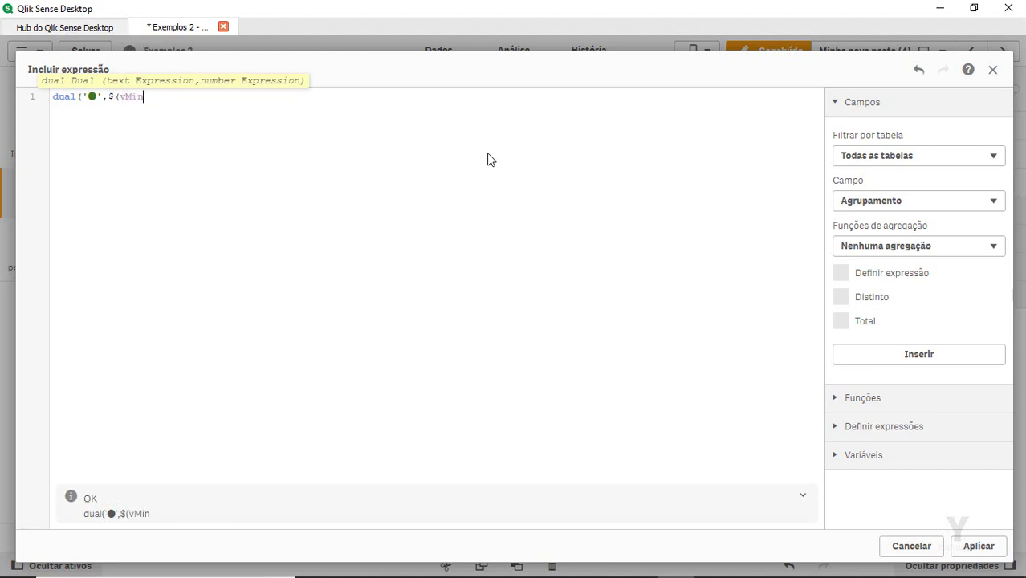
pyautogui.write(')')
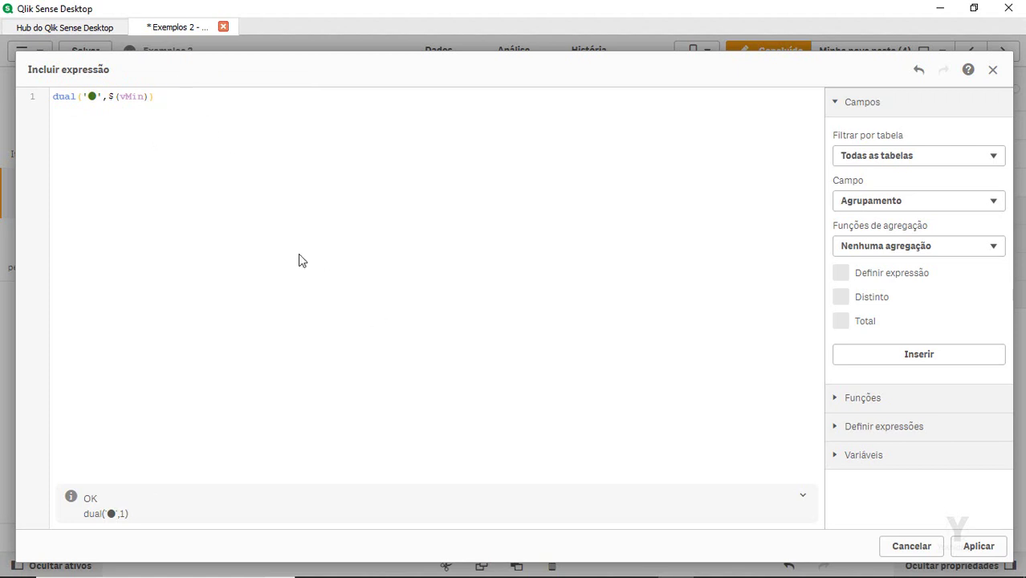
pyautogui.click(979, 547)
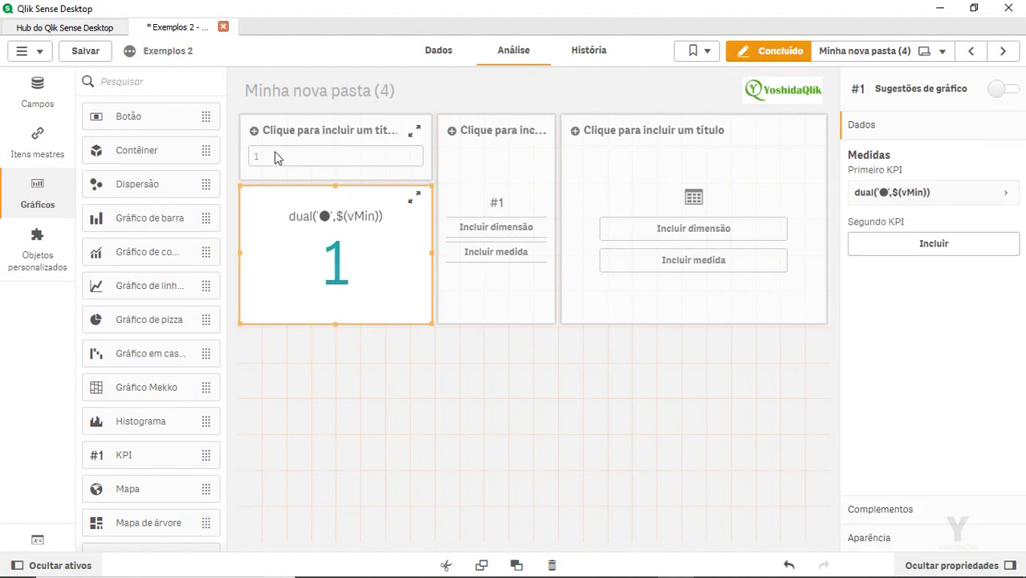
# Step: Set the KPI measure's number format to Expressão de medida and its label to "."
pyautogui.click(884, 196)
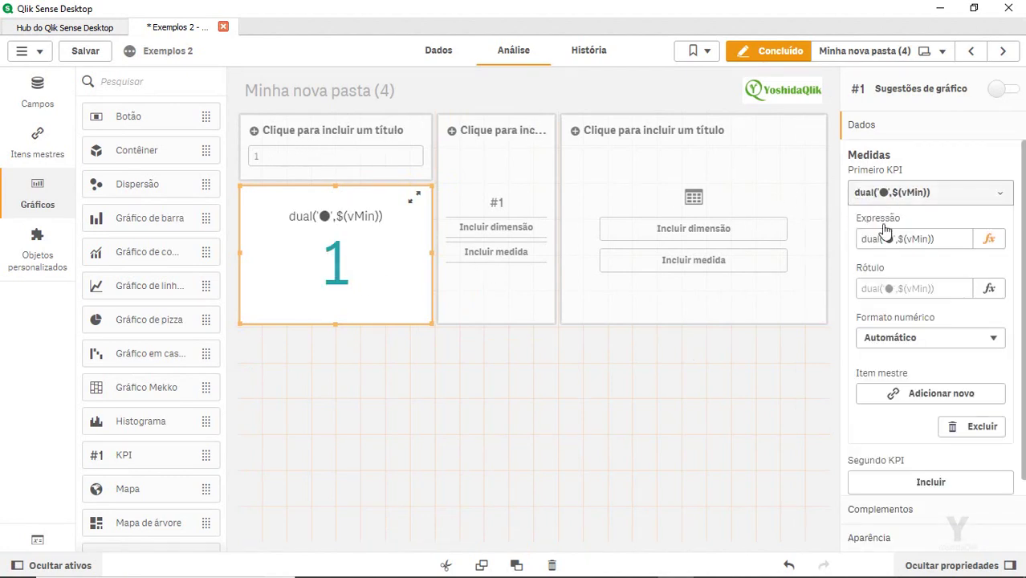
pyautogui.click(892, 338)
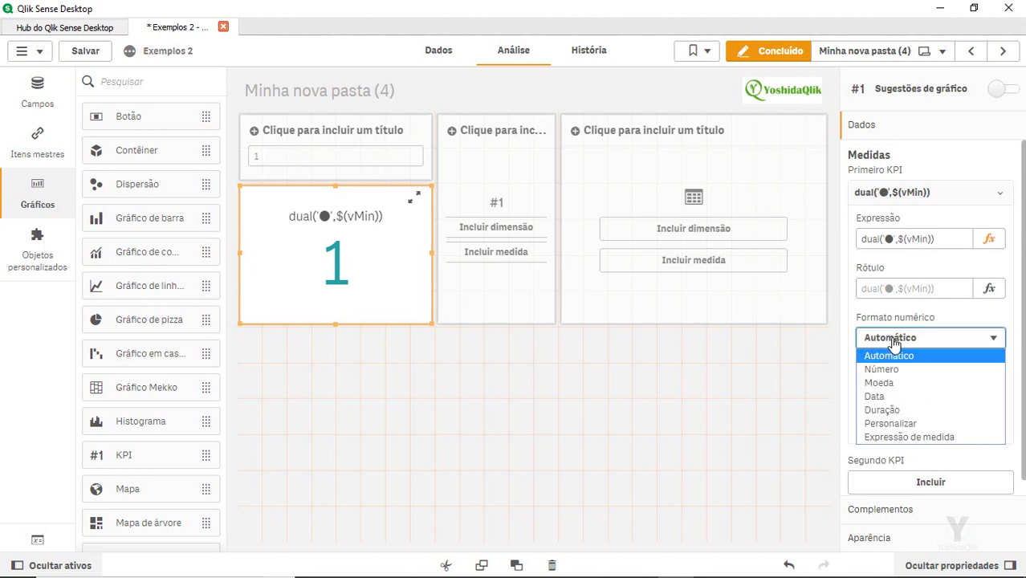
pyautogui.click(905, 439)
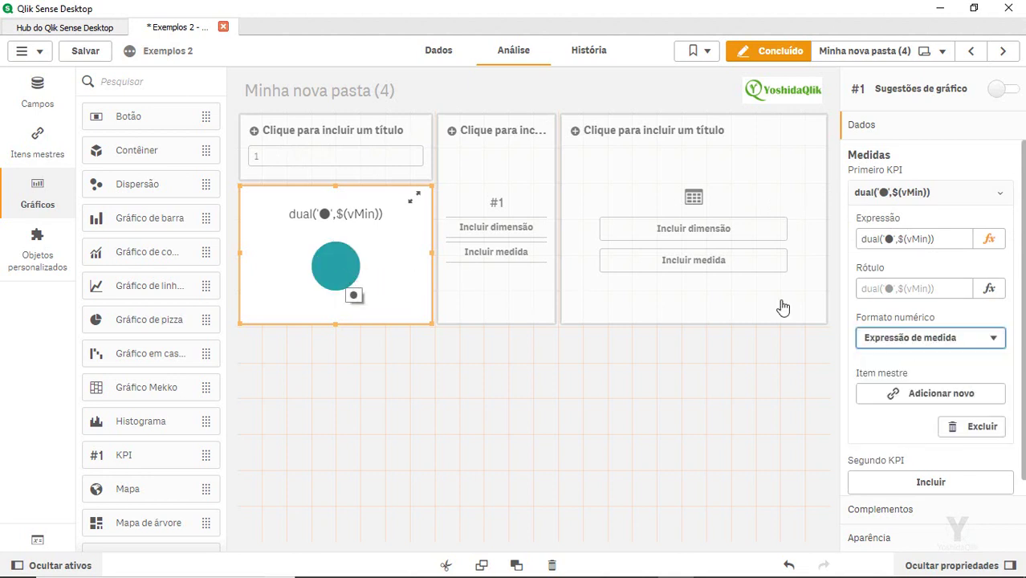
pyautogui.click(943, 291)
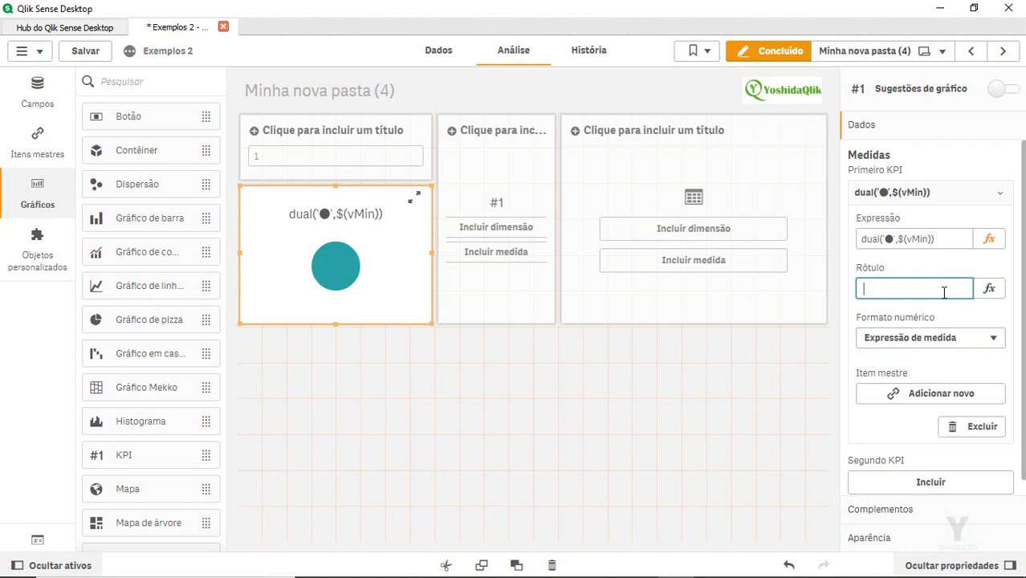
pyautogui.write('.')
pyautogui.press('Return')
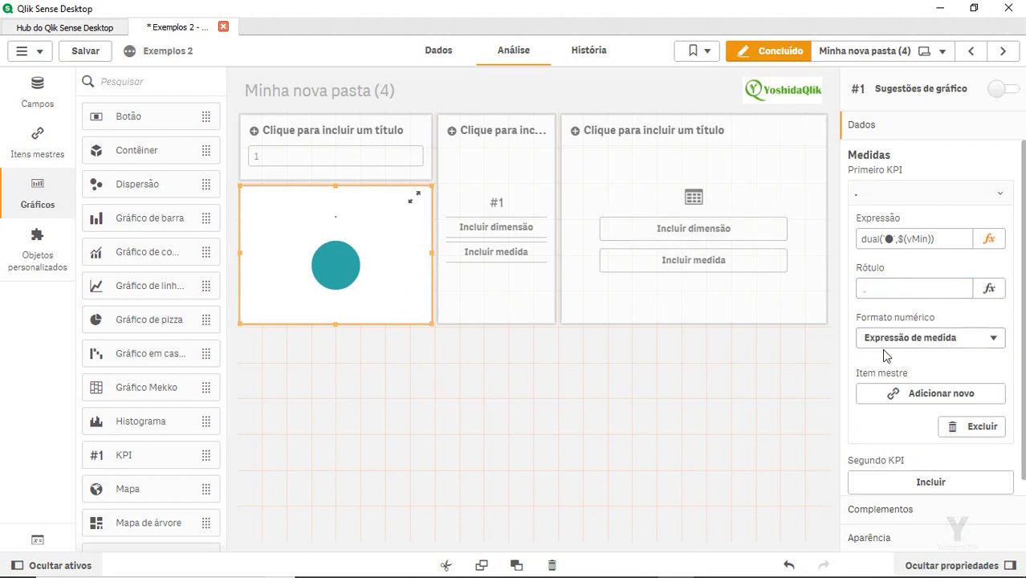
# Step: Turn on conditional colours (Cores condicionais) in the KPI's colour settings
pyautogui.scroll(-1, 930, 387)
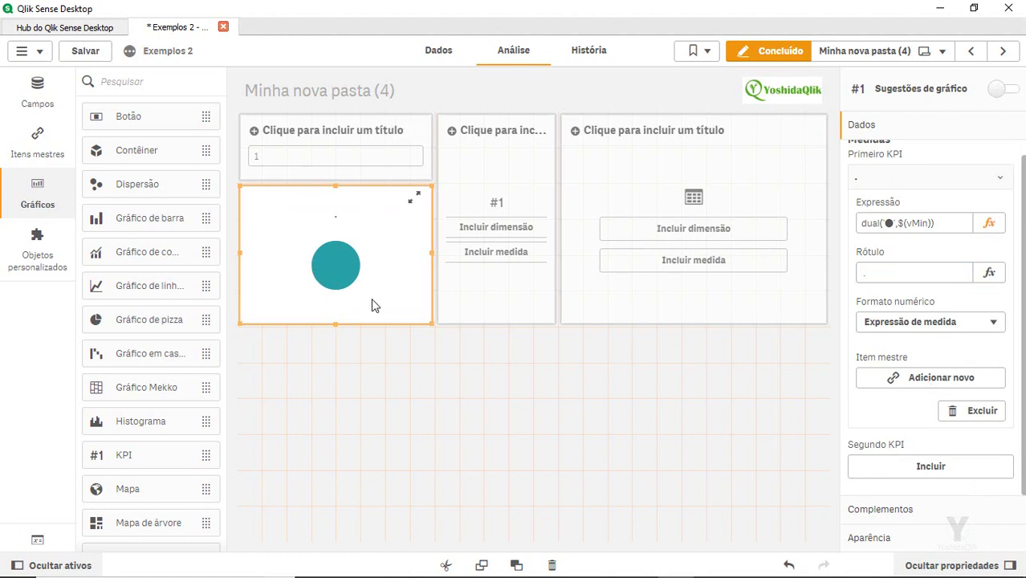
pyautogui.click(877, 535)
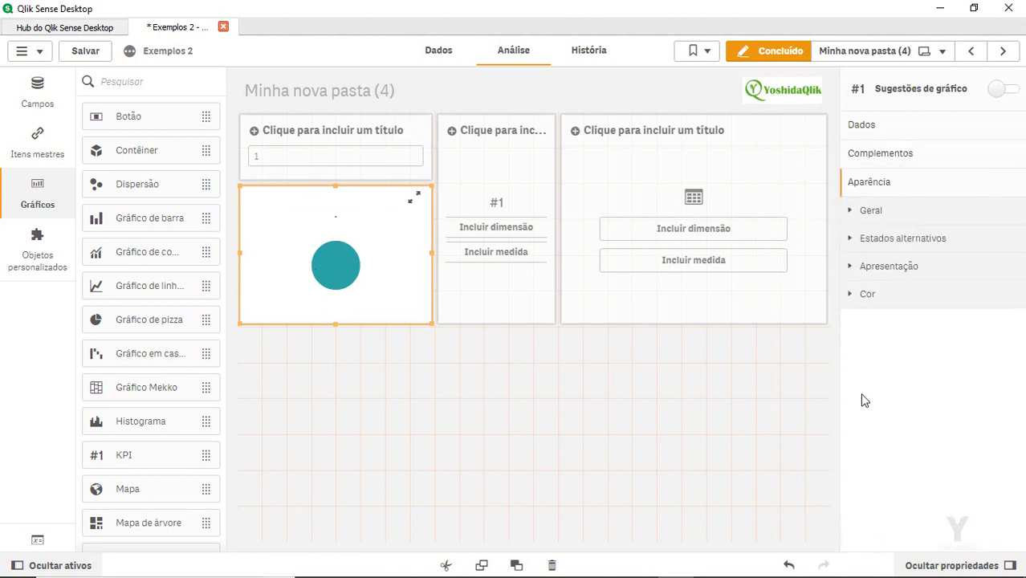
pyautogui.click(888, 305)
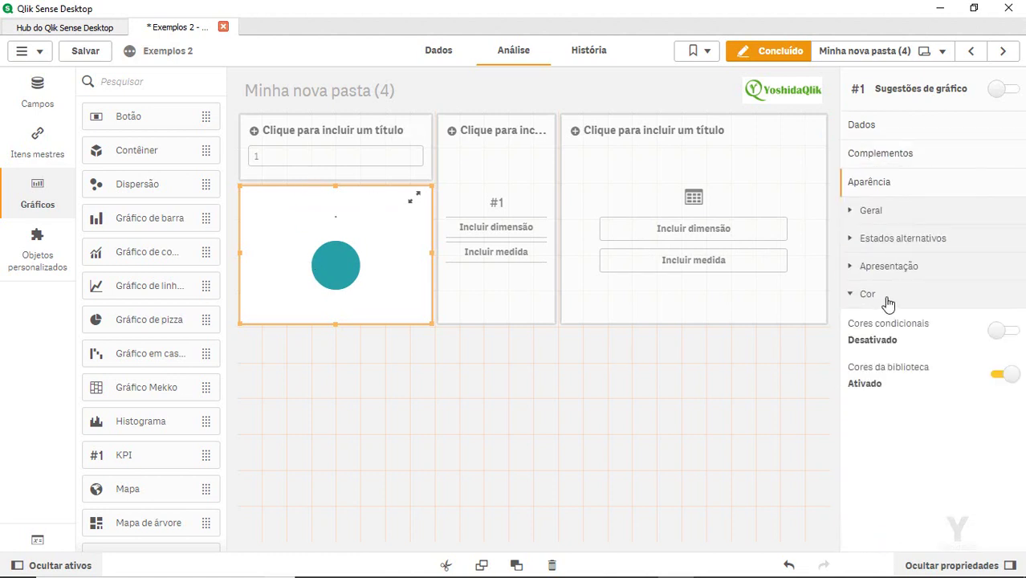
pyautogui.click(1000, 337)
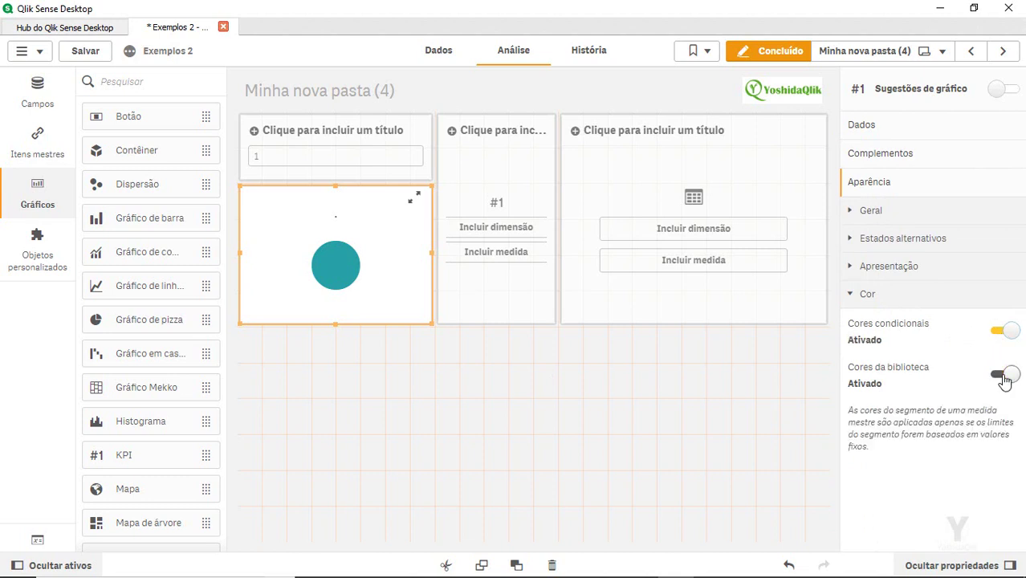
# Step: With library colours (Cores da biblioteca) off, add two colour limits to the KPI and make the lowest range dark red (#a54343)
pyautogui.click(997, 374)
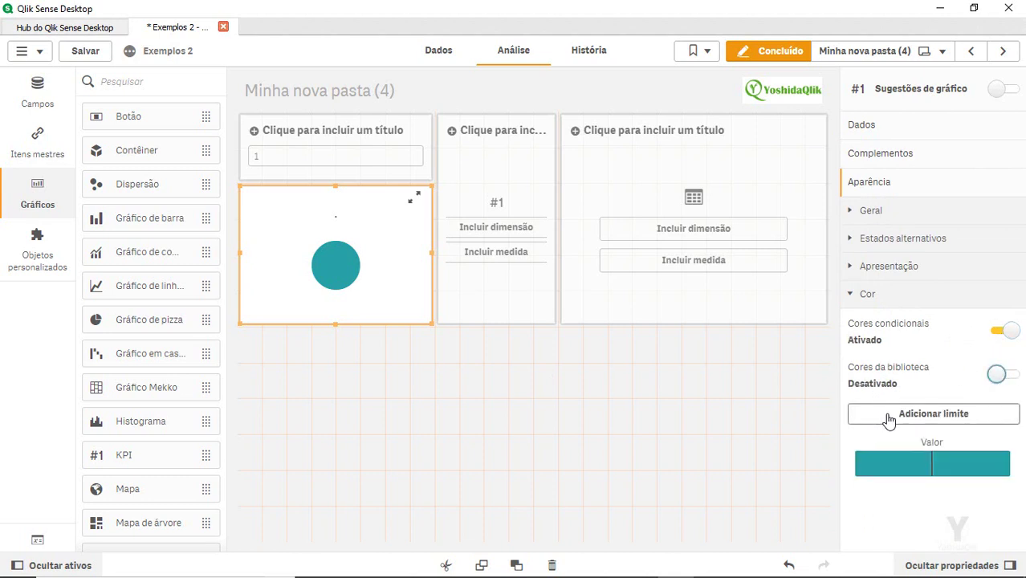
pyautogui.click(929, 417)
pyautogui.click(930, 417)
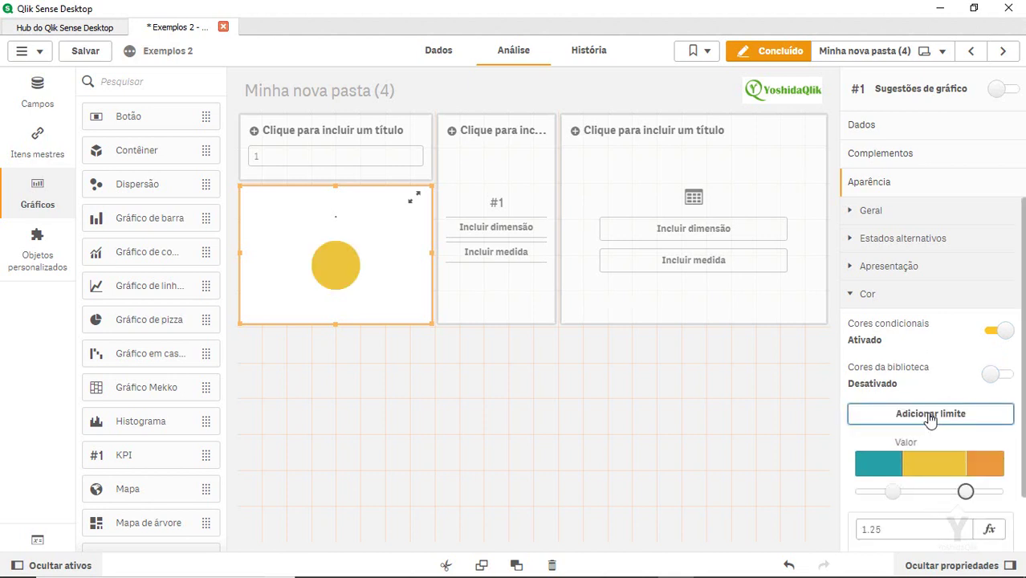
pyautogui.click(871, 470)
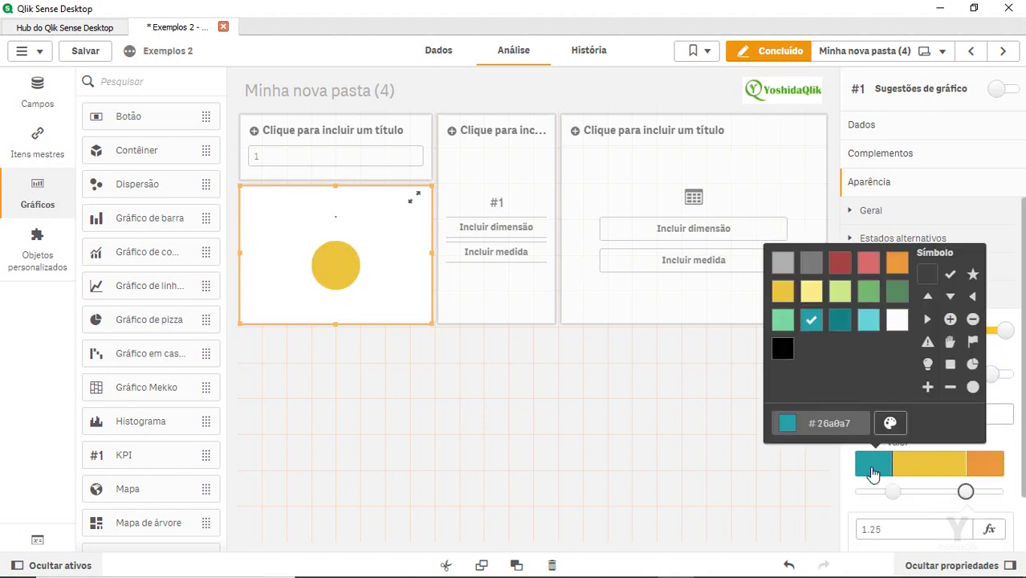
pyautogui.click(838, 271)
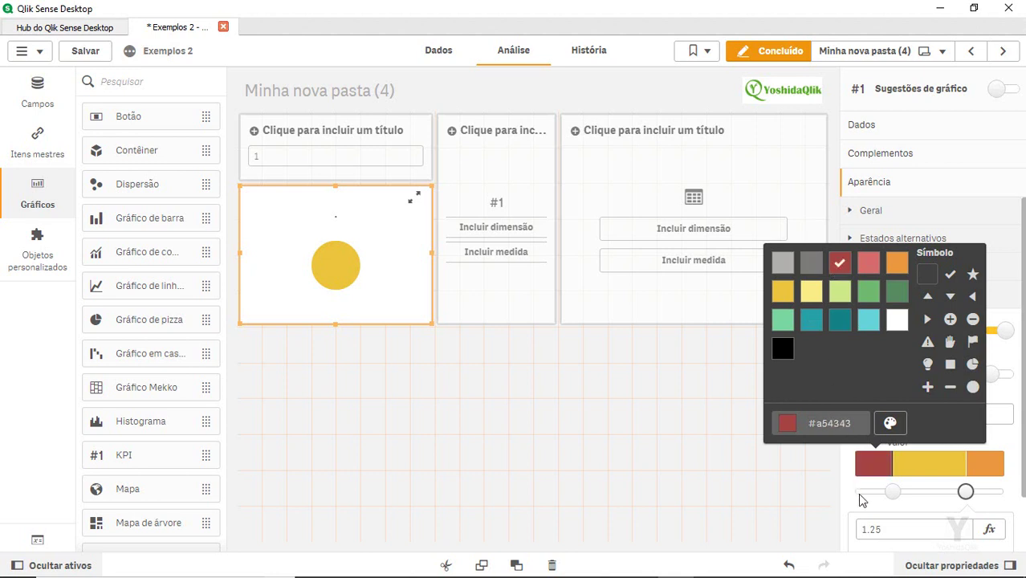
pyautogui.press('Tab')
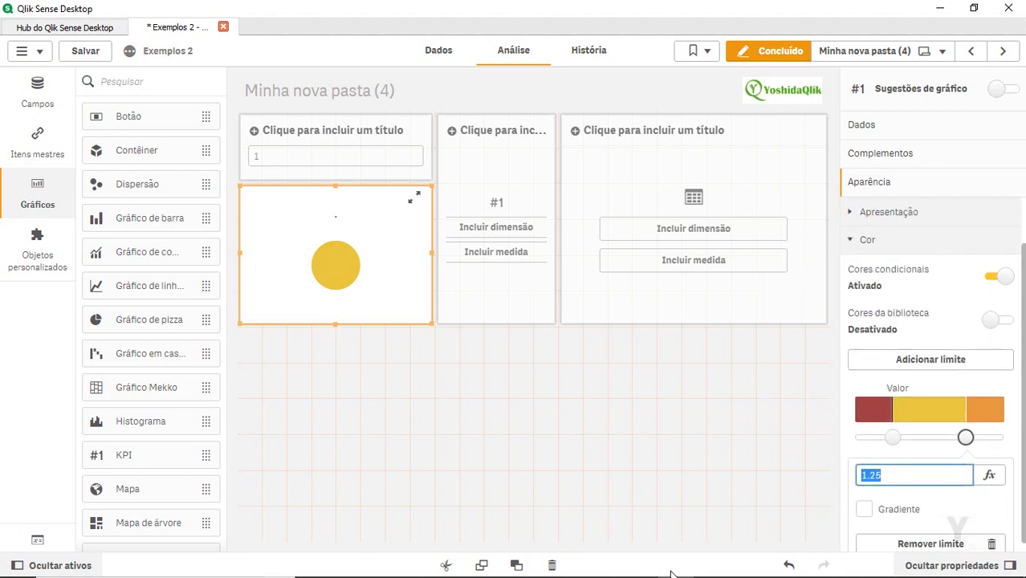
pyautogui.write('1')
pyautogui.press('Return')
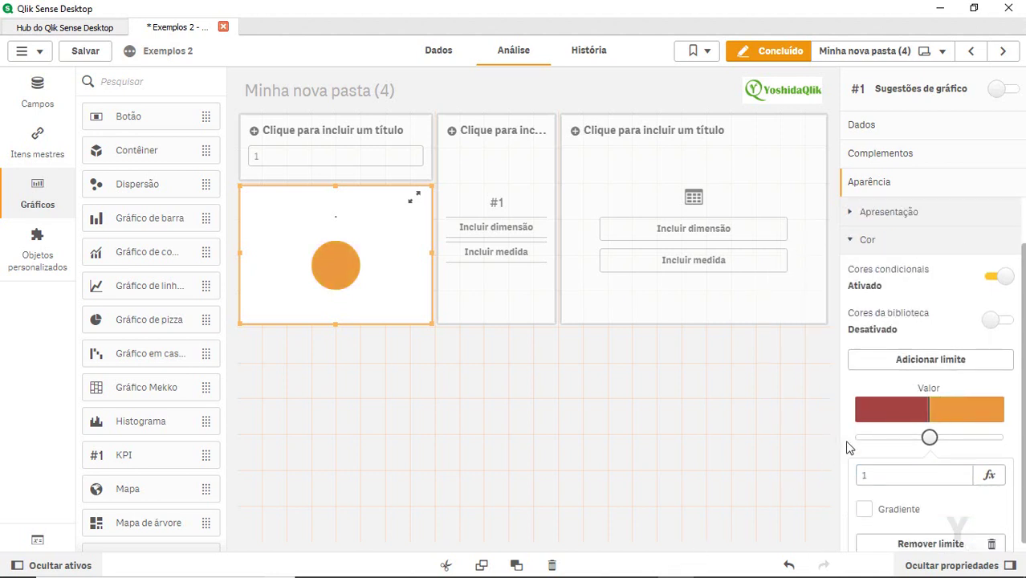
pyautogui.moveTo(928, 438); pyautogui.dragTo(964, 437)
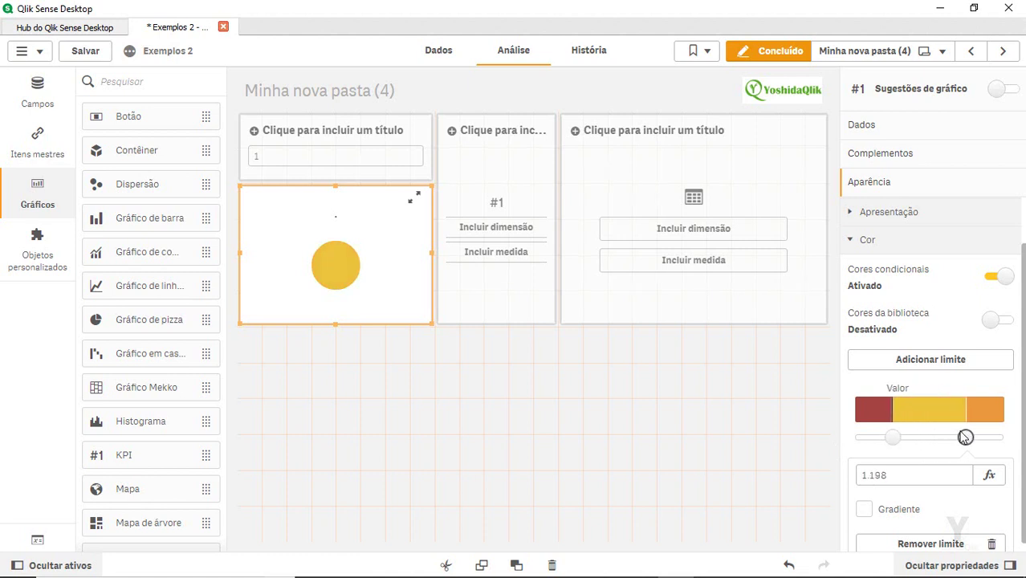
pyautogui.click(891, 437)
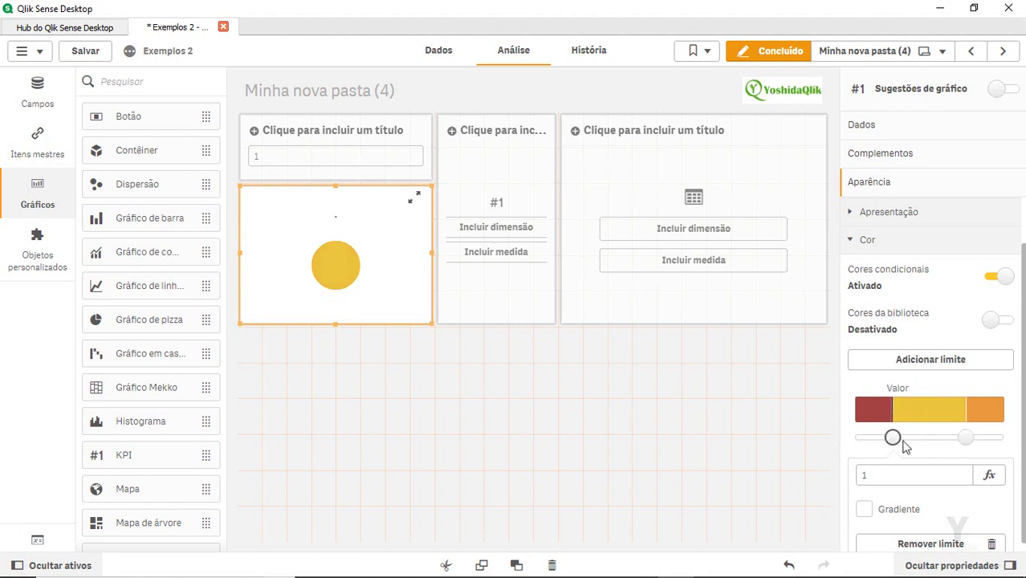
# Step: Set the KPI's upper colour limit to 2
pyautogui.click(965, 437)
pyautogui.moveTo(905, 475); pyautogui.dragTo(739, 529)
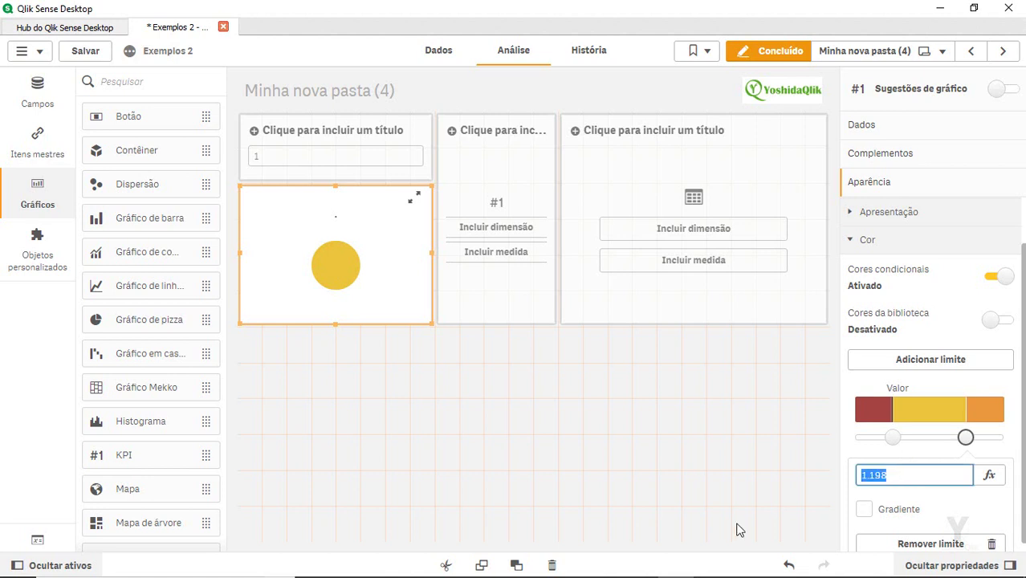
pyautogui.write('2')
pyautogui.press('Return')
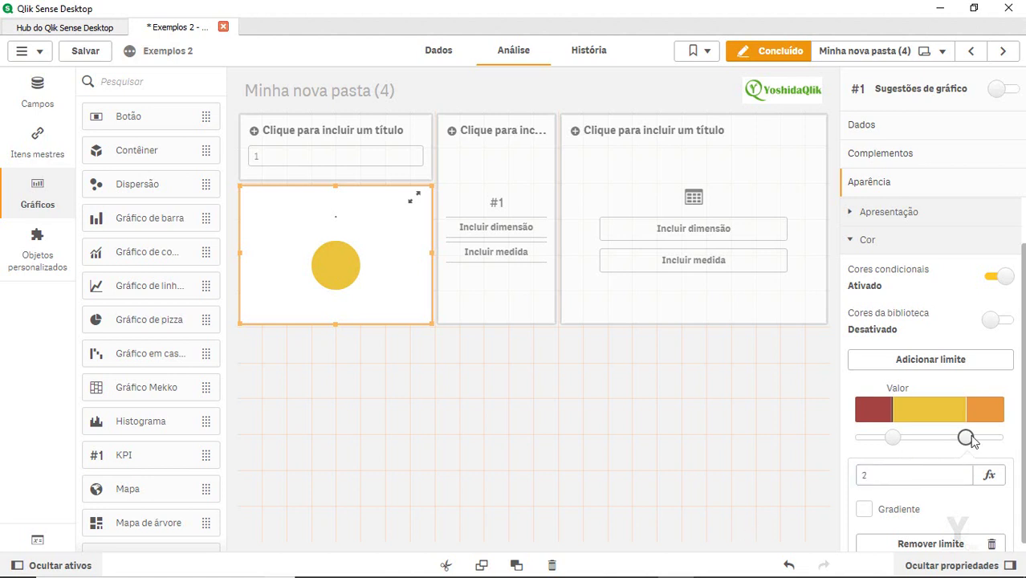
# Step: Change the KPI's highest colour range from orange to green (#70ba6e)
pyautogui.click(935, 413)
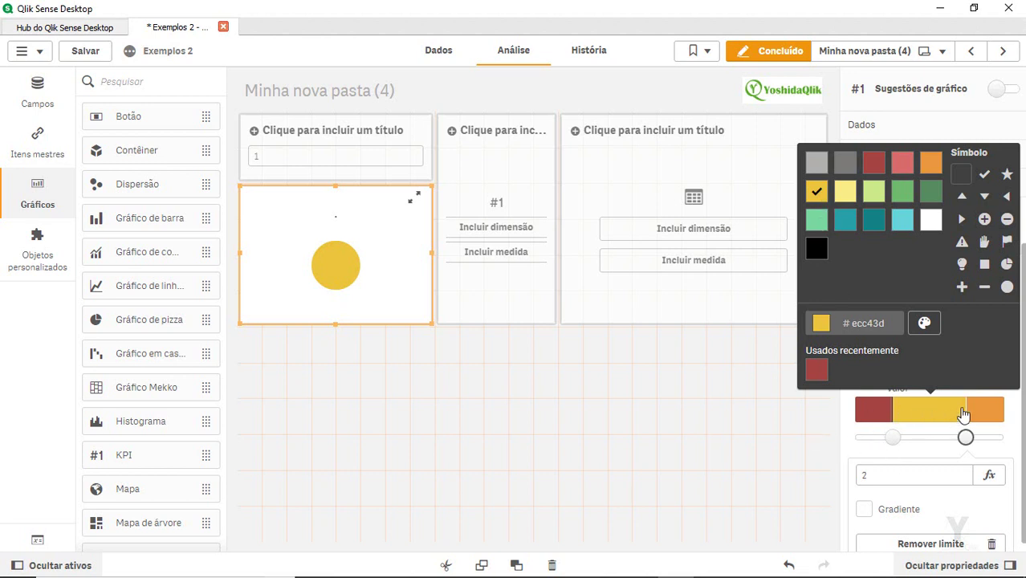
pyautogui.click(990, 416)
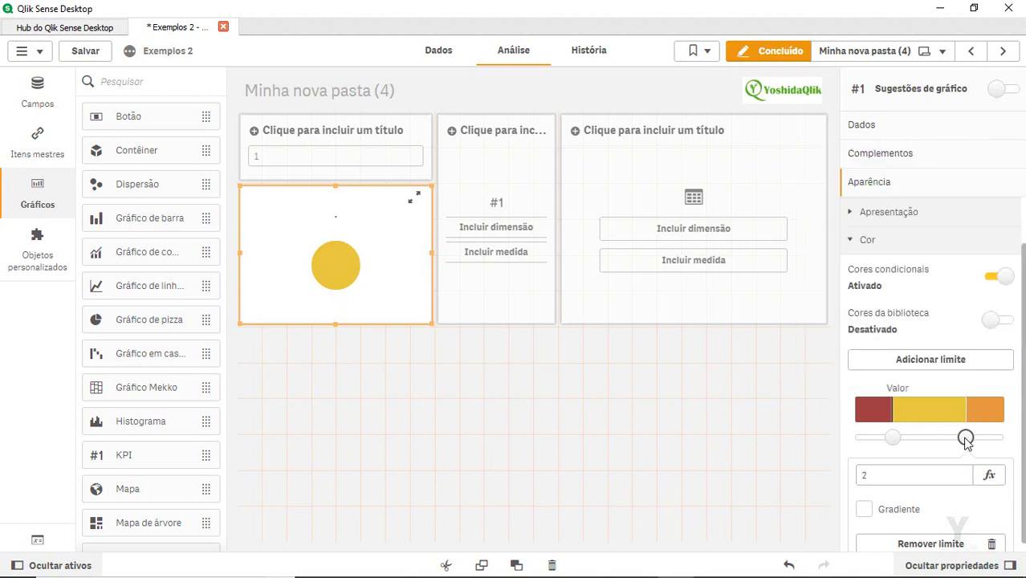
pyautogui.click(989, 414)
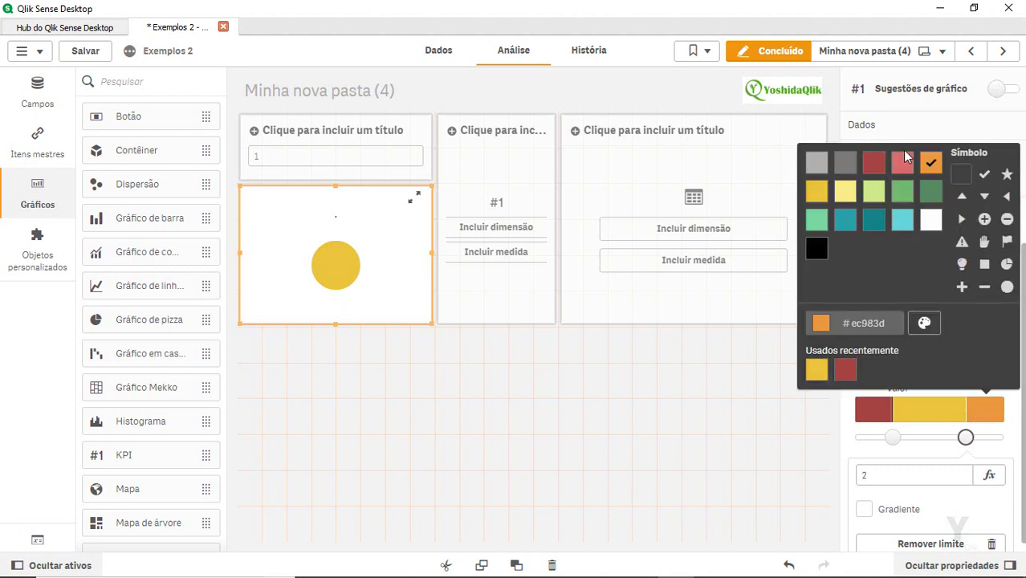
pyautogui.click(903, 191)
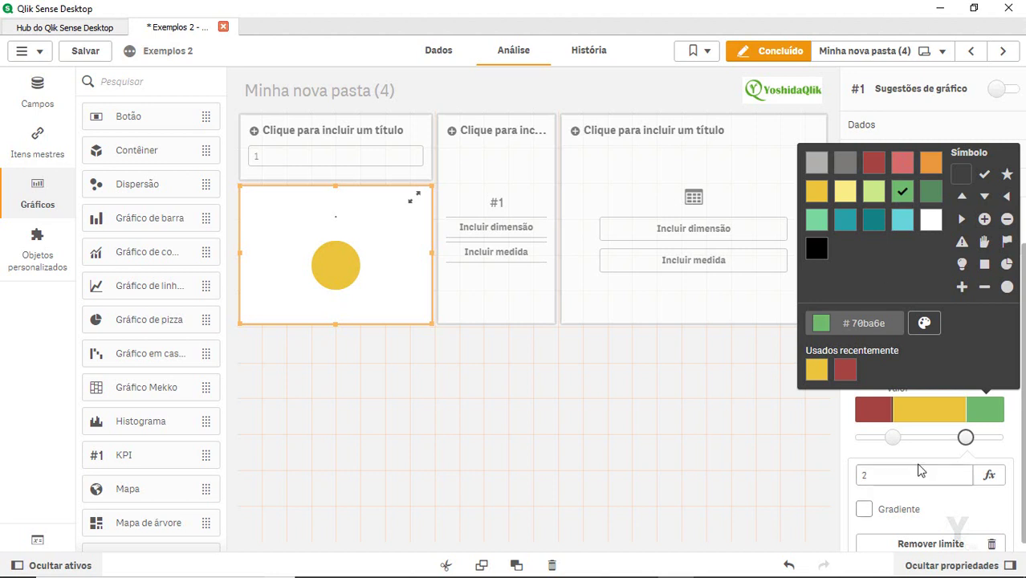
# Step: Set the KPI's upper colour limit to 3 and its lower colour limit to 1.1
pyautogui.click(943, 470)
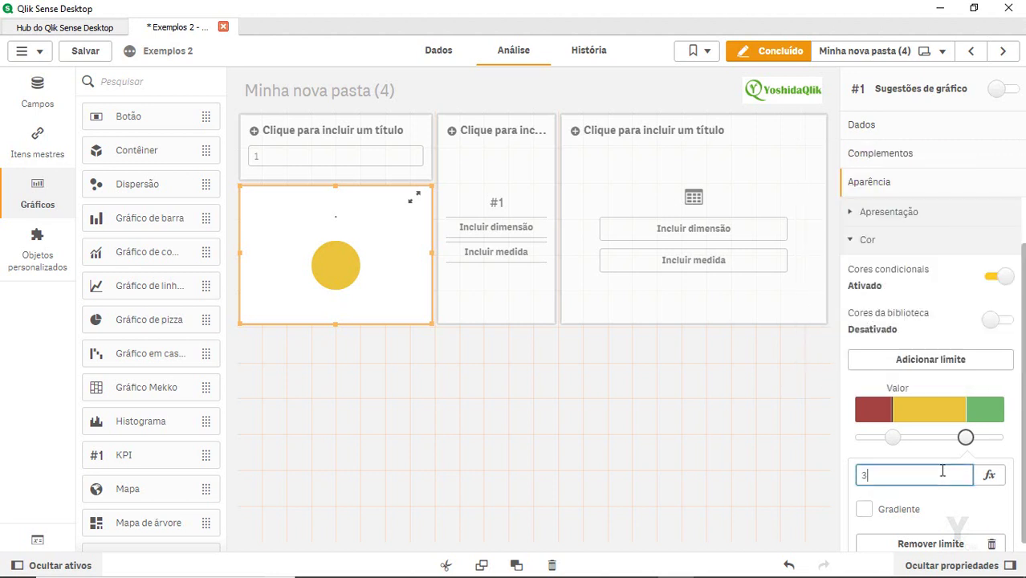
pyautogui.write('3')
pyautogui.press('Return')
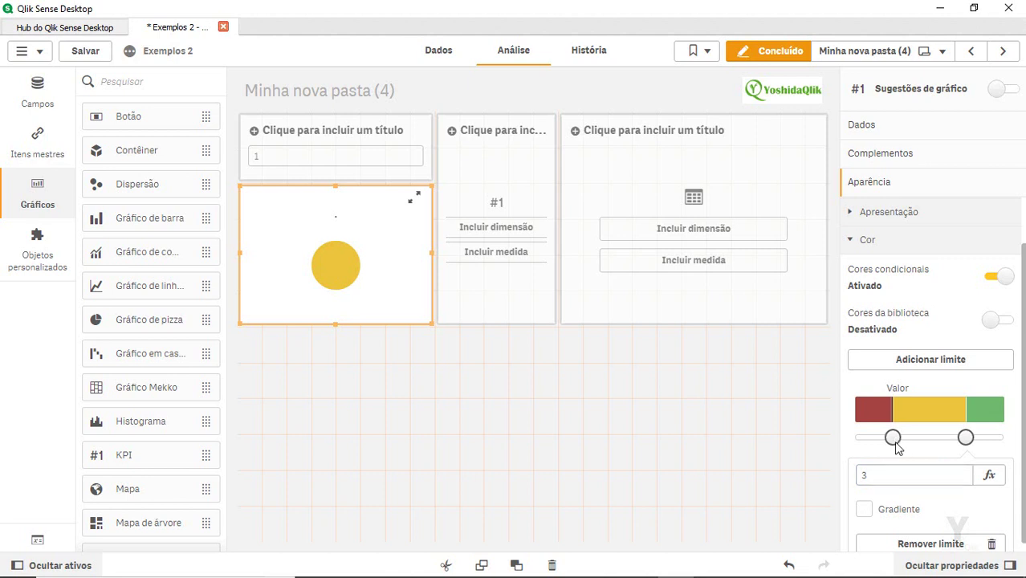
pyautogui.click(893, 437)
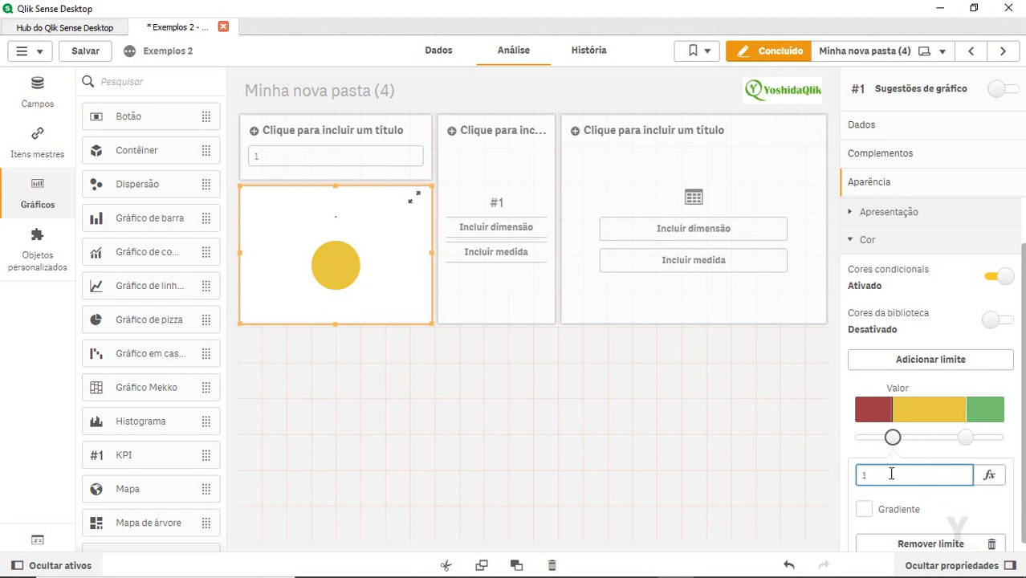
pyautogui.write('.1')
pyautogui.press('Return')
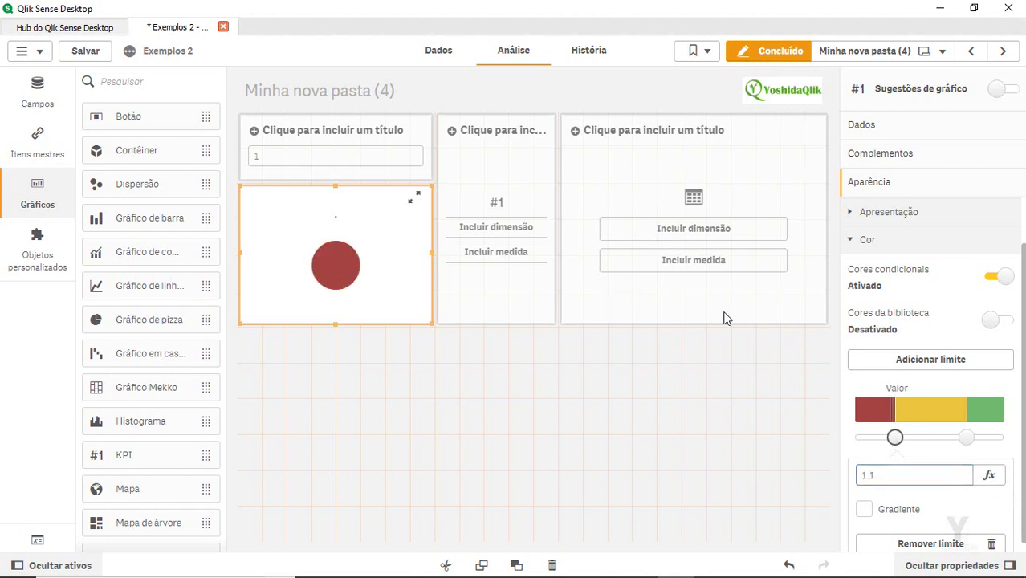
# Step: Leave edit mode and test the KPI's colours by entering 2, 3 and 1 in the variable input, leaving it at 3
pyautogui.click(775, 54)
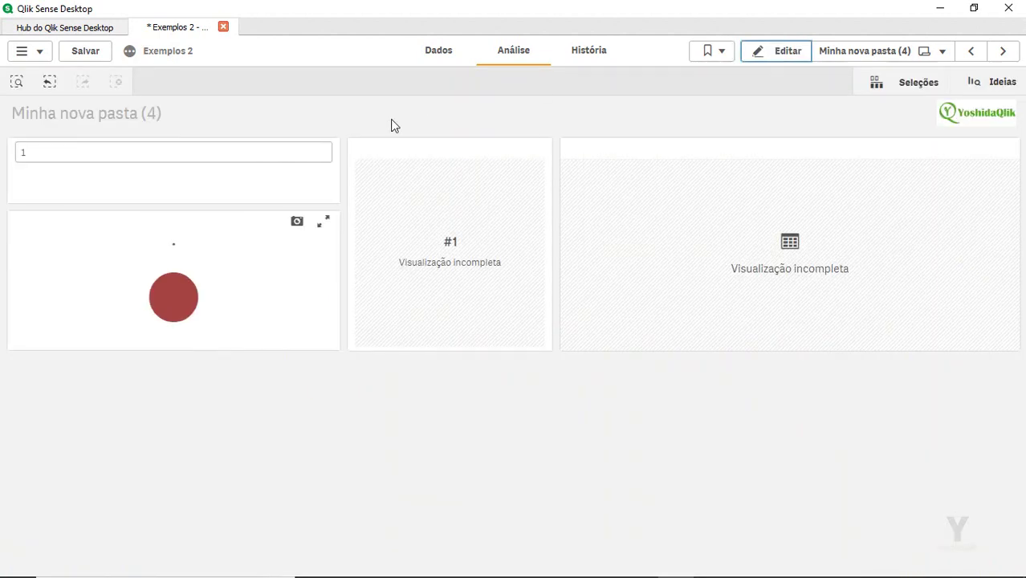
pyautogui.click(145, 151)
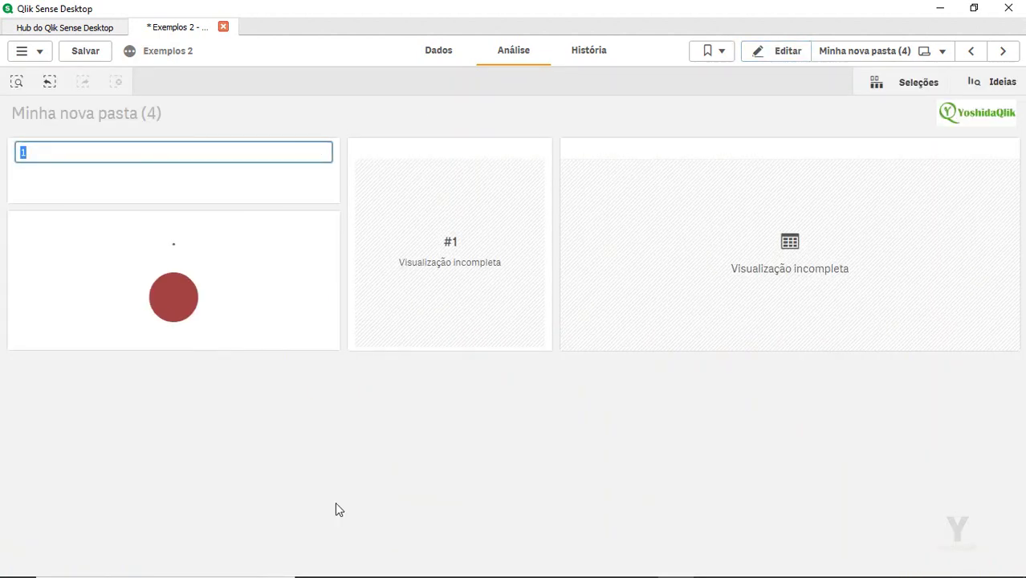
pyautogui.write('2')
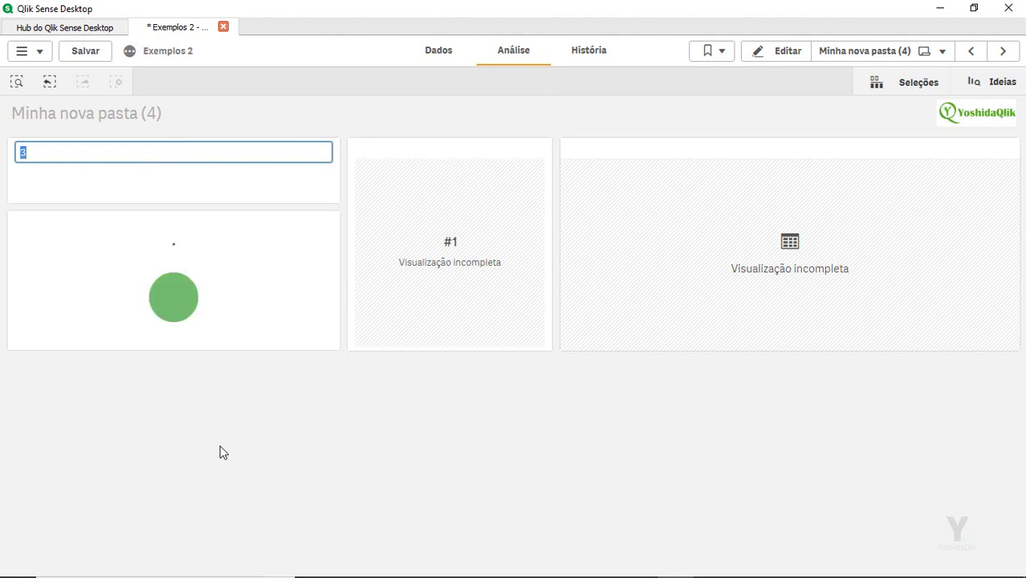
pyautogui.write('1')
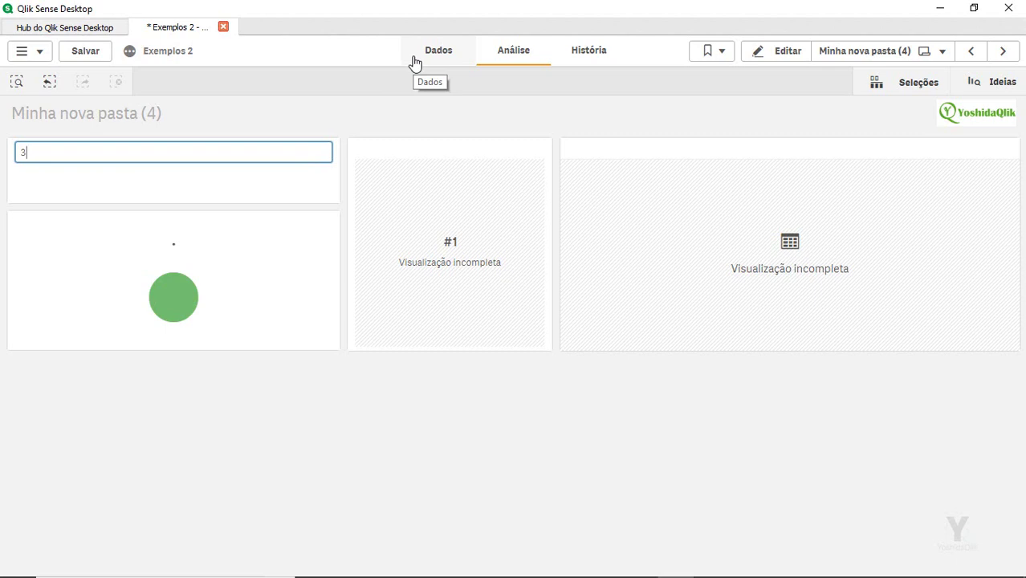
# Step: Return to editing the sheet, find the Simple KPI custom object by searching "simpl", and convert the empty middle KPI object into it
pyautogui.click(782, 57)
pyautogui.click(473, 202)
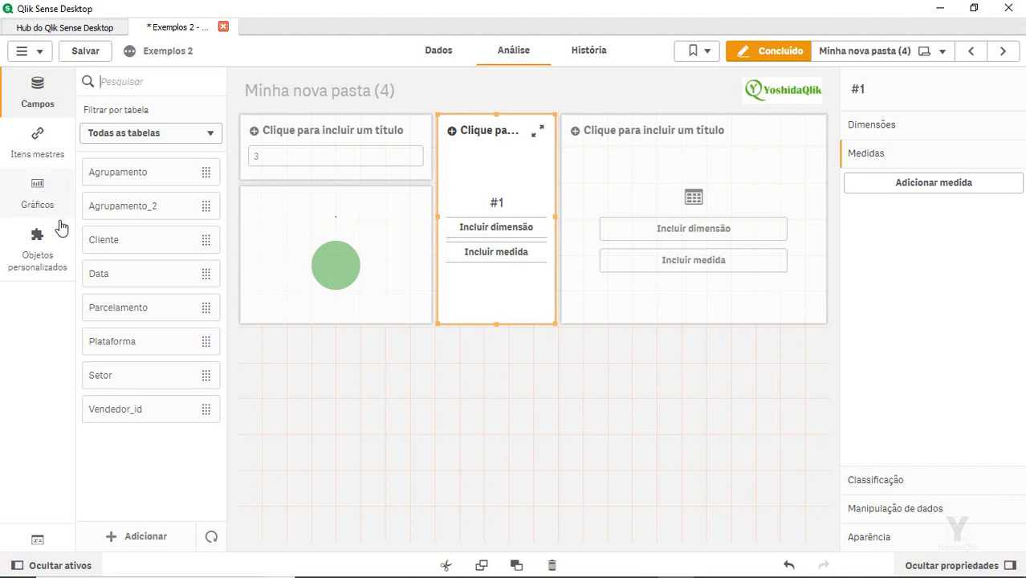
pyautogui.click(61, 249)
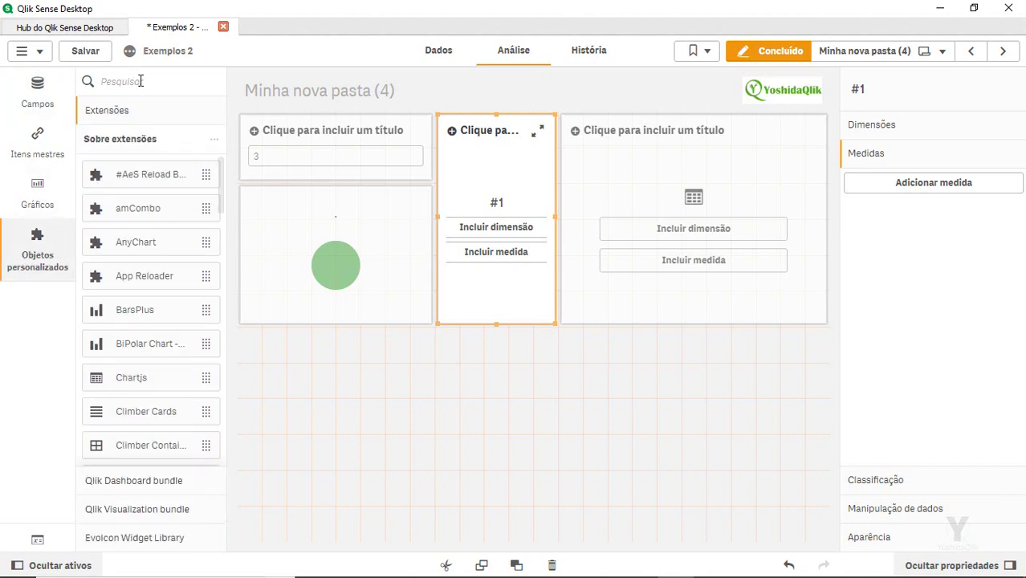
pyautogui.write('simpl')
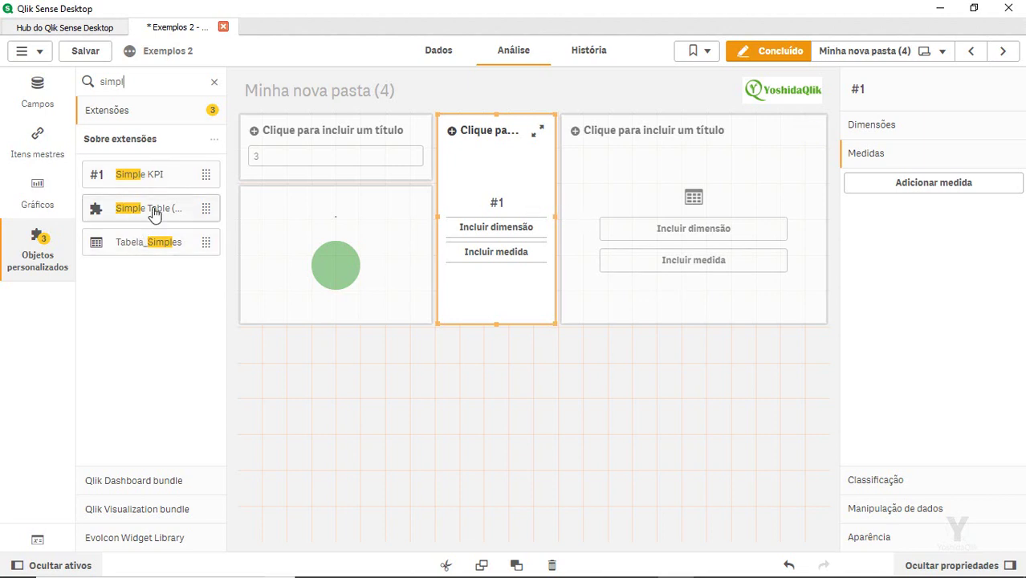
pyautogui.moveTo(160, 180); pyautogui.dragTo(519, 211)
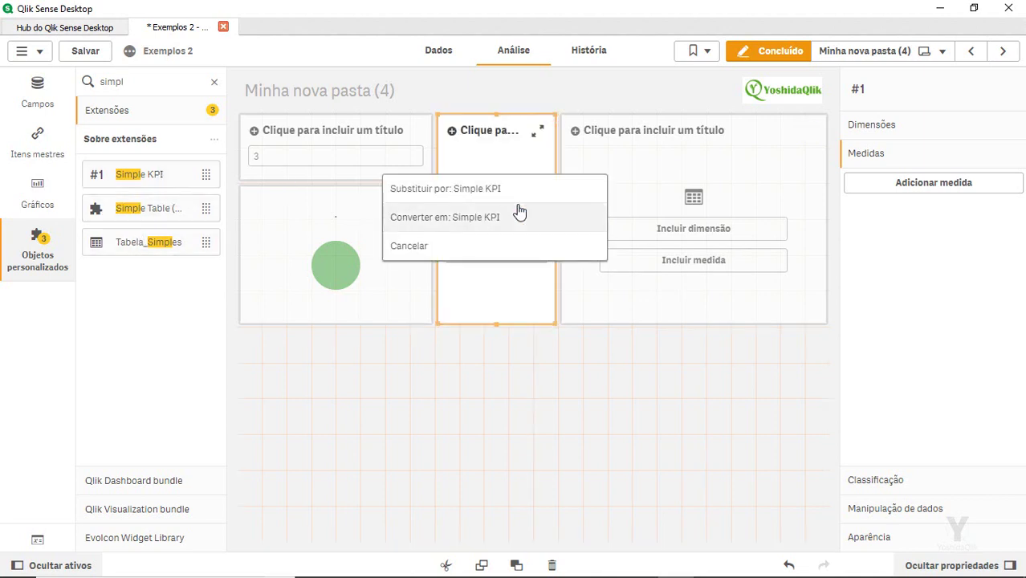
pyautogui.click(492, 224)
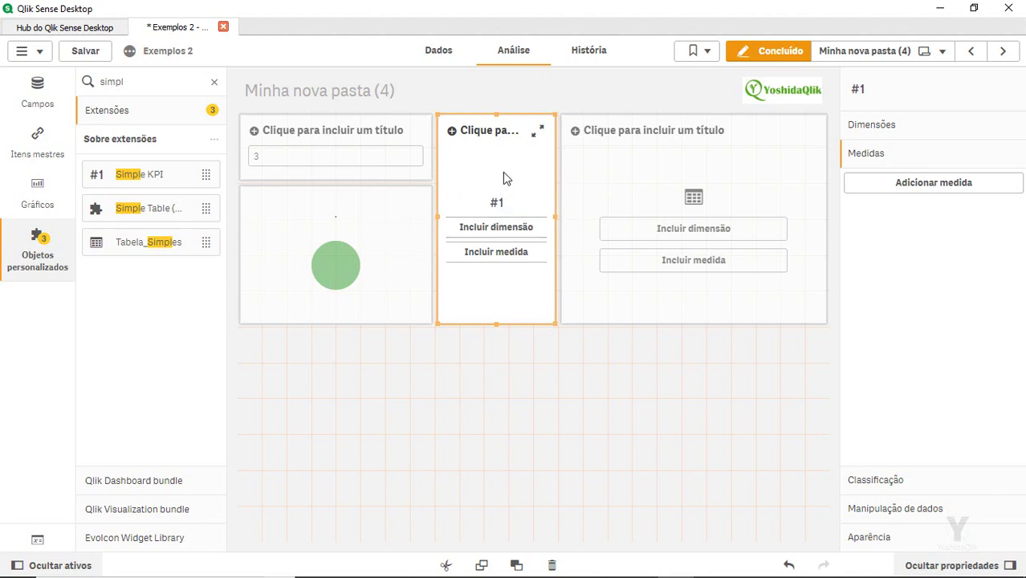
pyautogui.click(913, 136)
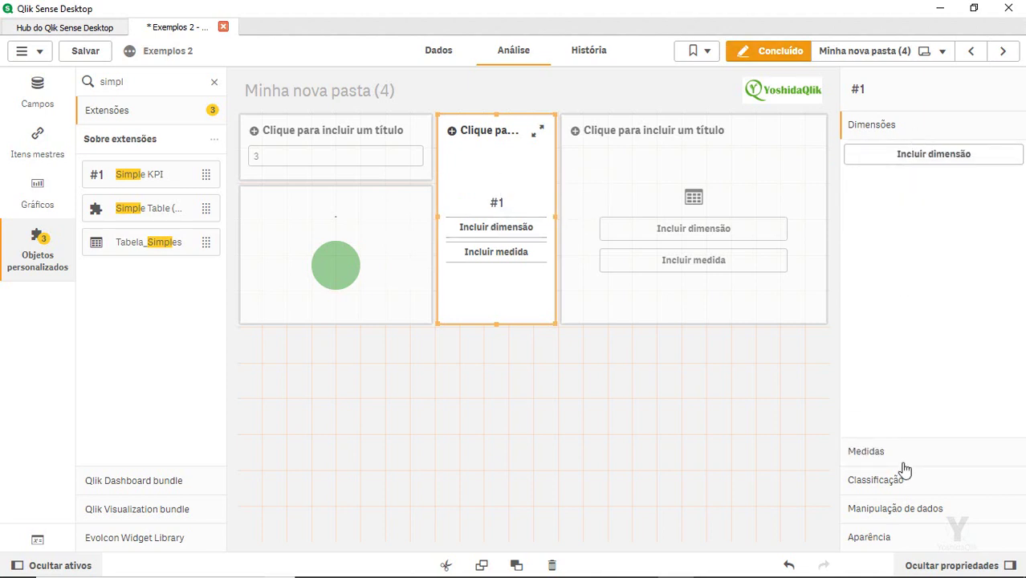
pyautogui.click(897, 432)
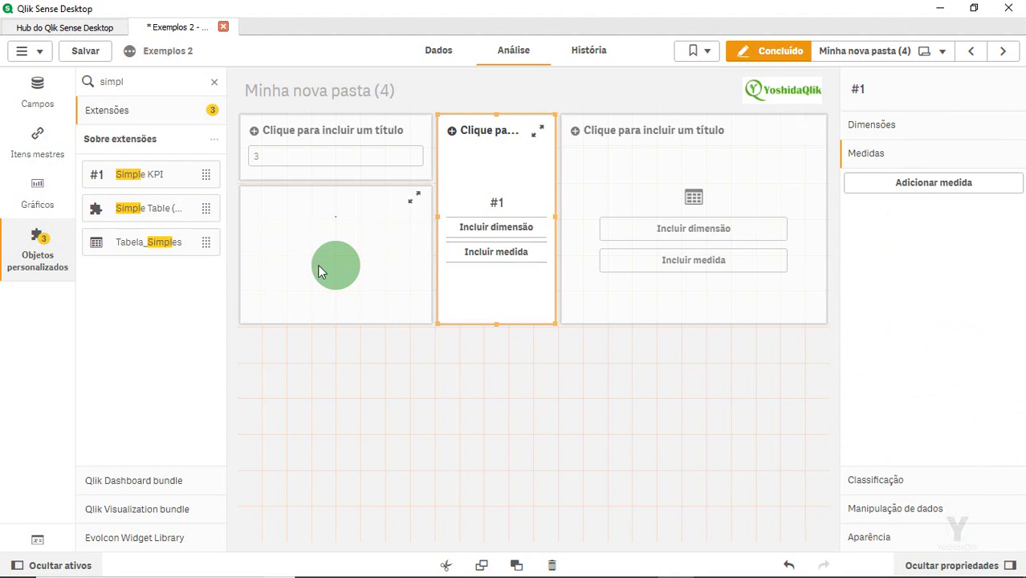
# Step: Copy the measure expression dual('●',$(vMin)) from the KPI with the green circle
pyautogui.click(372, 254)
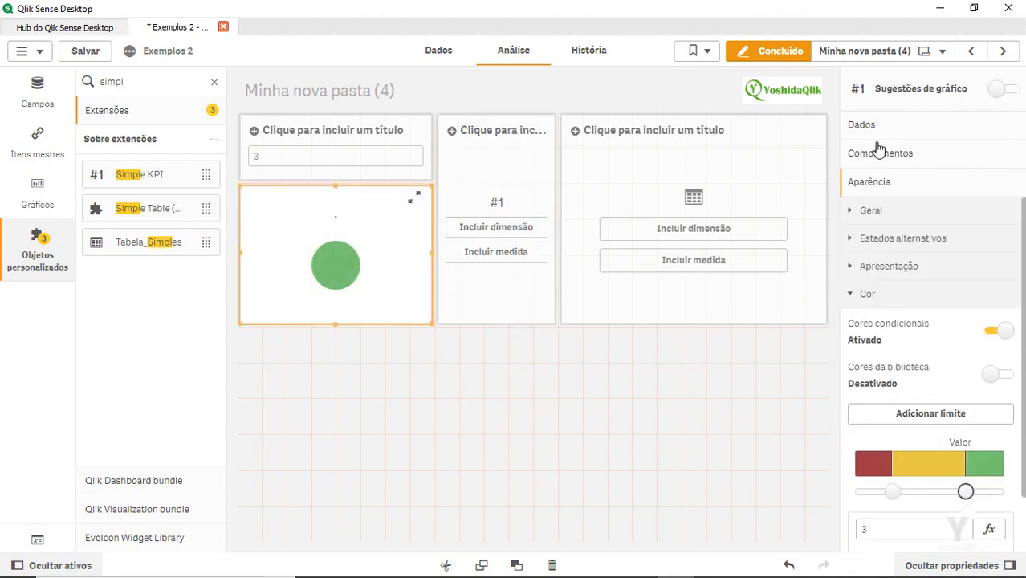
pyautogui.click(897, 129)
pyautogui.click(930, 197)
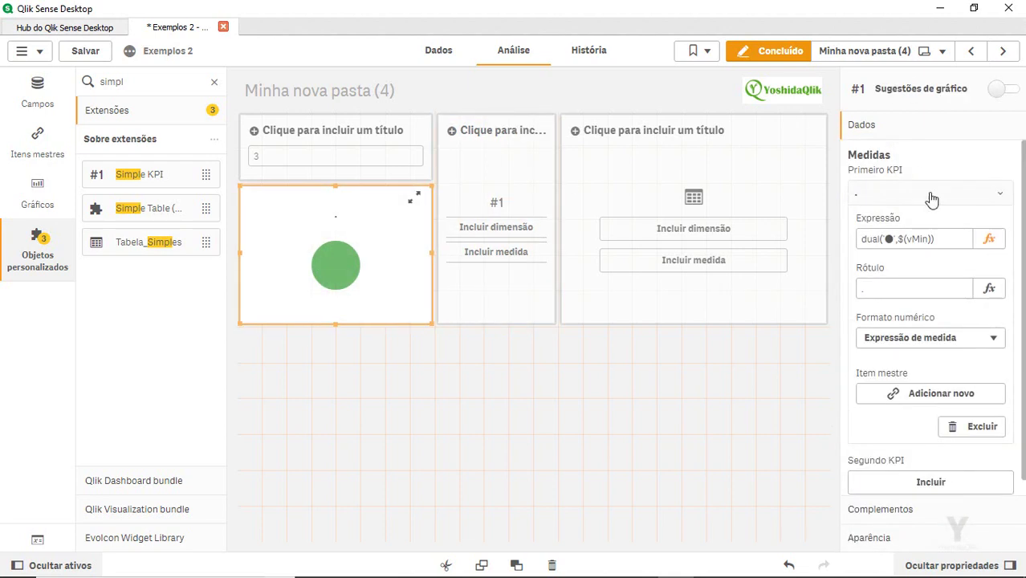
pyautogui.click(959, 237)
pyautogui.hotkey('ctrl', 'c')
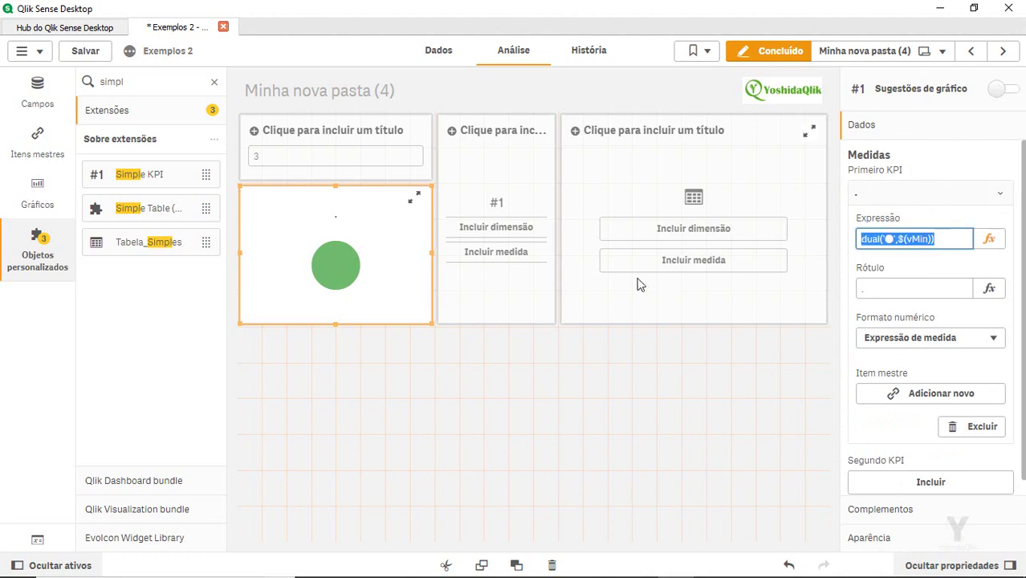
# Step: Add a measure to the empty Simple KPI using the copied expression dual('●',$(vMin))
pyautogui.click(533, 196)
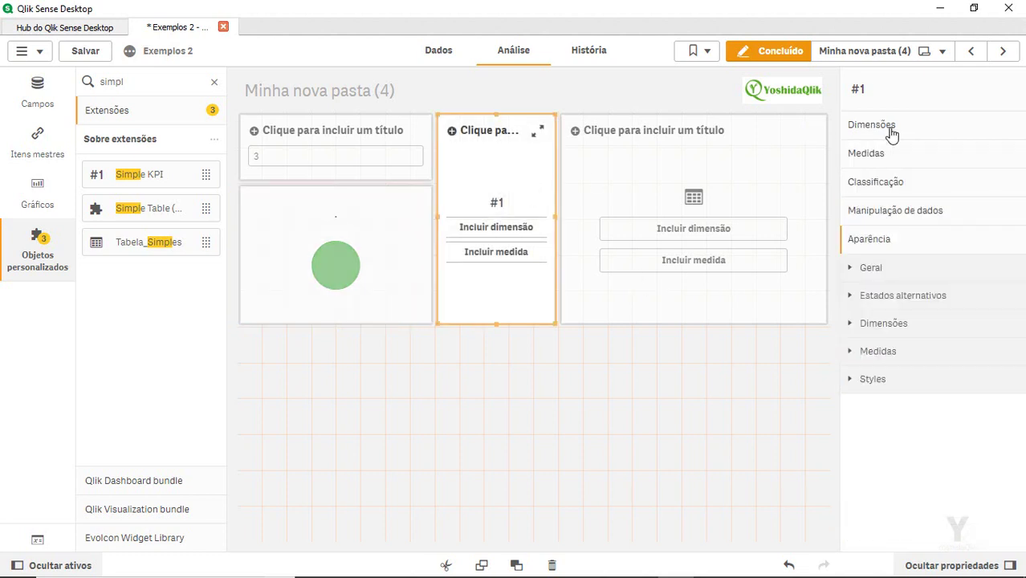
pyautogui.click(906, 126)
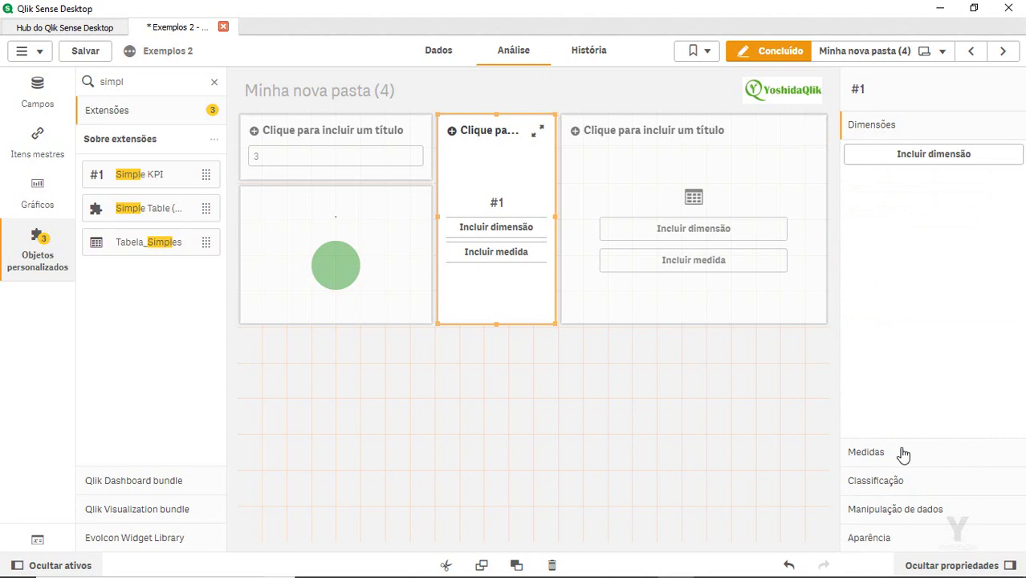
pyautogui.click(903, 455)
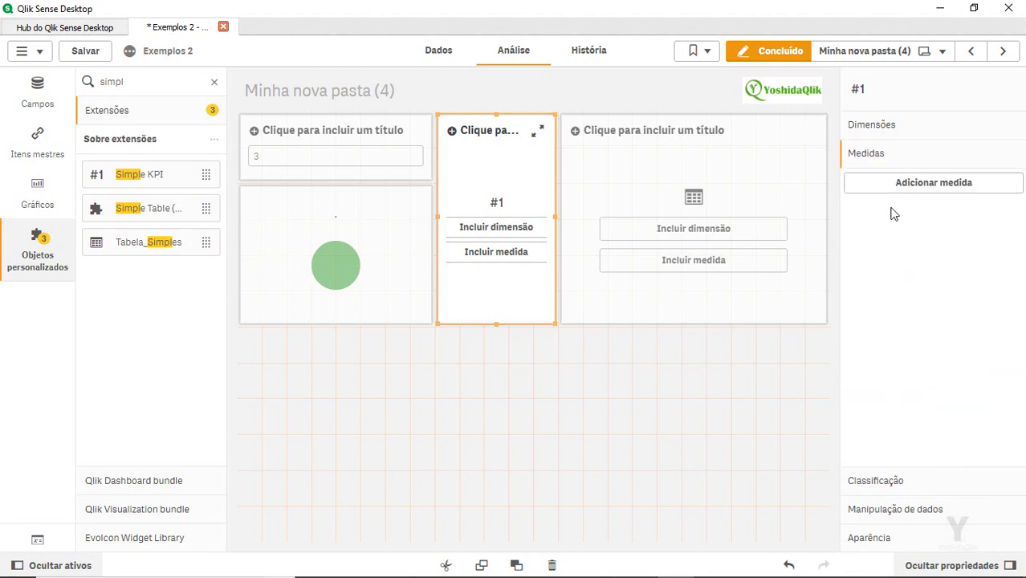
pyautogui.click(911, 187)
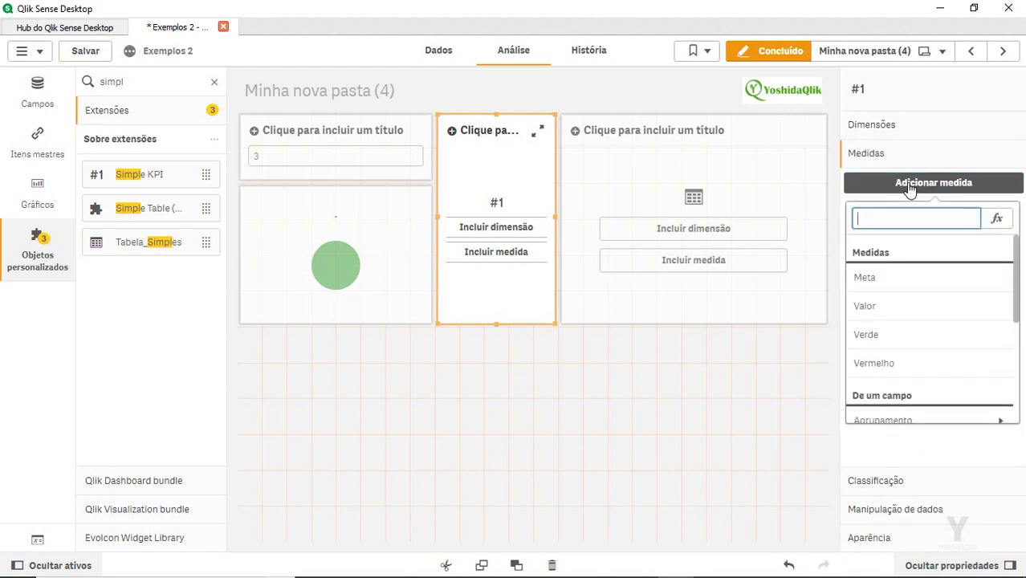
pyautogui.click(995, 222)
pyautogui.hotkey('ctrl', 'v')
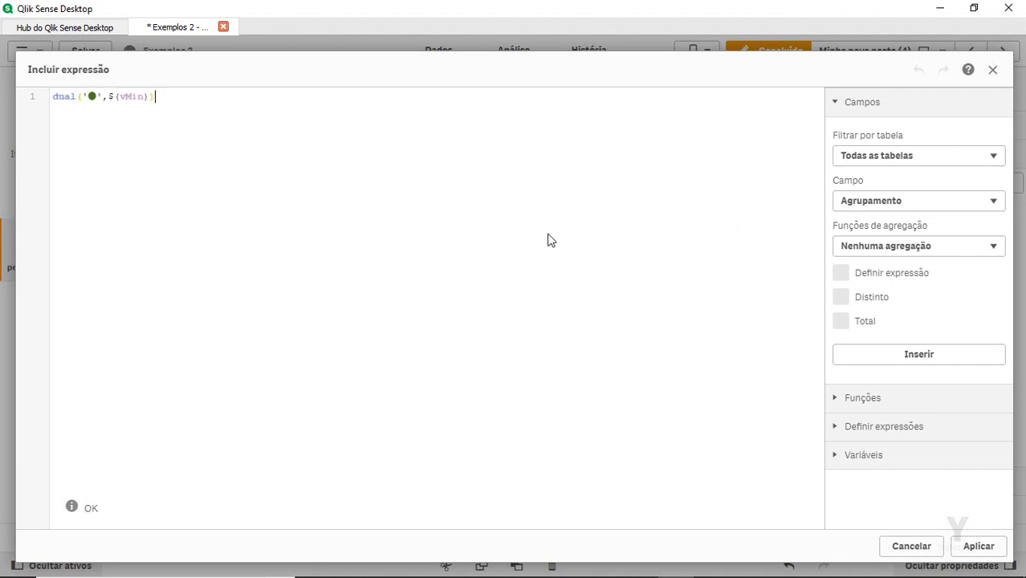
pyautogui.click(974, 545)
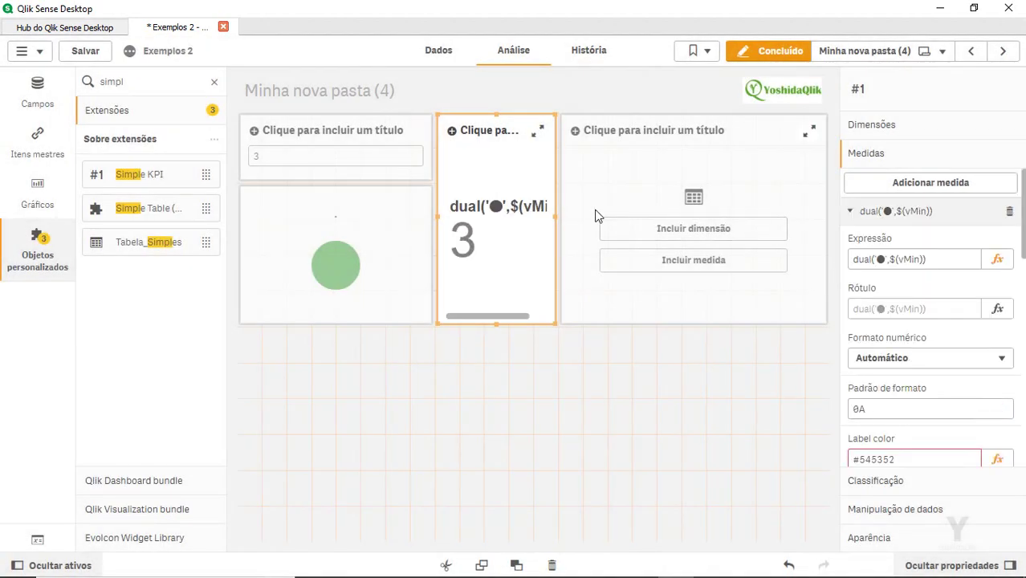
# Step: Label the Simple KPI's measure with only the circle character ●
pyautogui.click(900, 309)
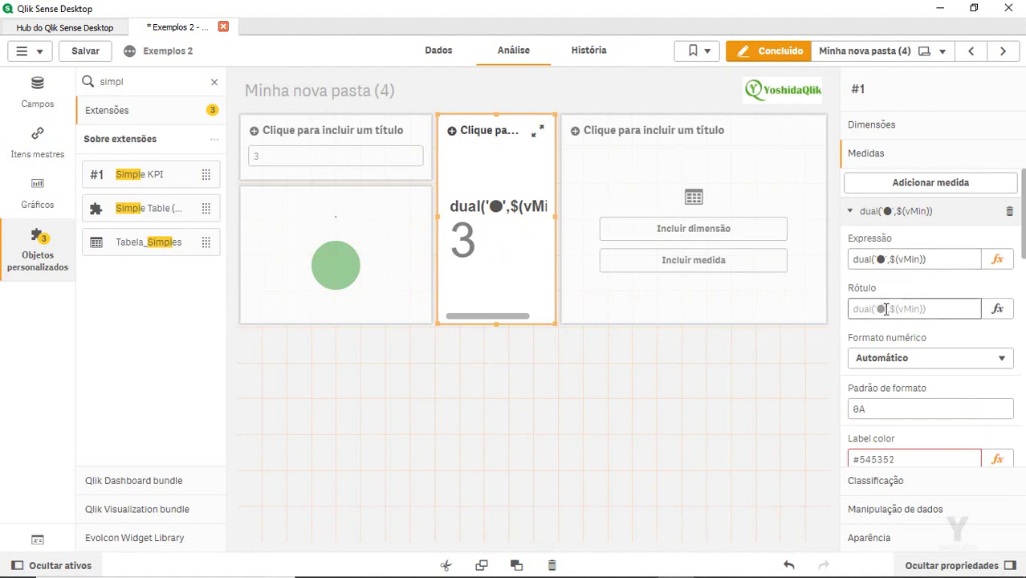
pyautogui.hotkey('ctrl', 'v')
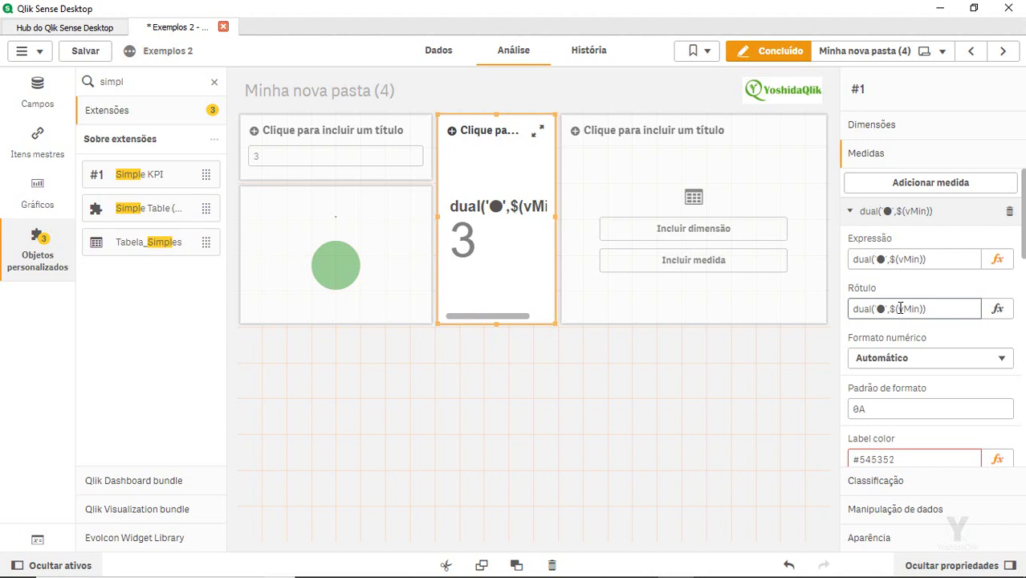
pyautogui.click(937, 261)
pyautogui.moveTo(946, 308); pyautogui.dragTo(834, 321)
pyautogui.press('Home')
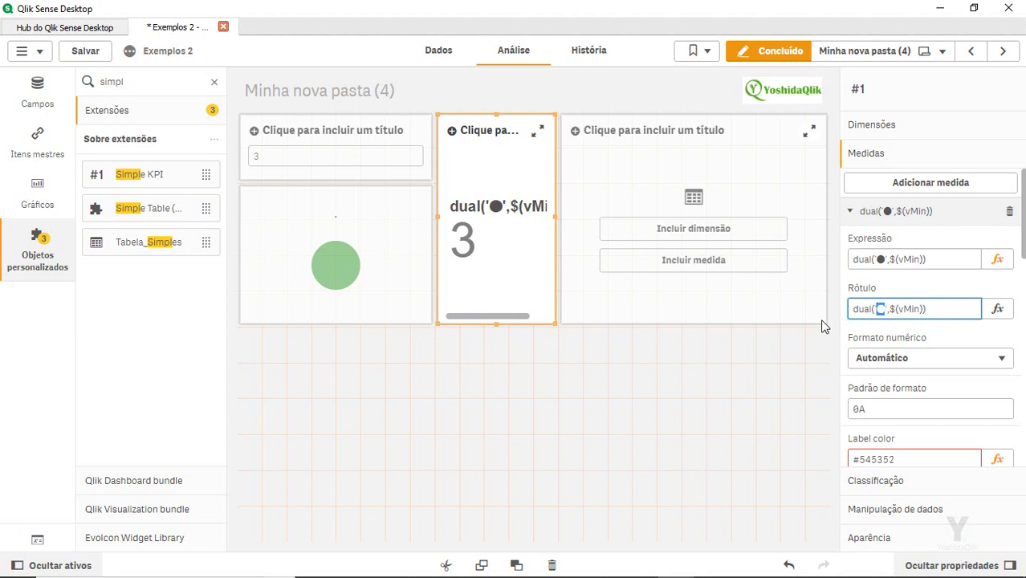
pyautogui.hotkey('shift', 'End')
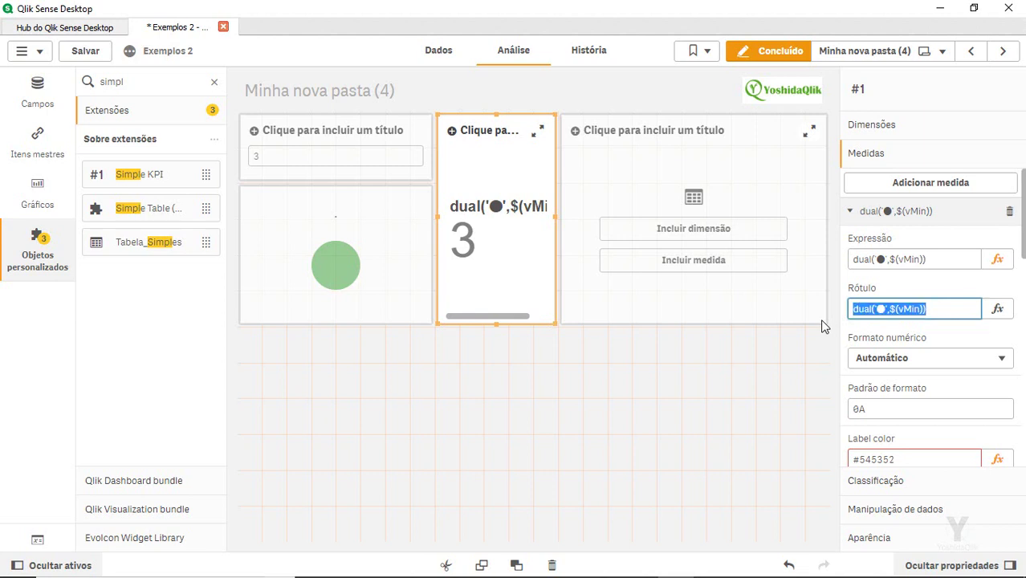
pyautogui.write('●')
# Step: Replace the first measure's expression in the Simple KPI with 1 and hide its value
pyautogui.click(906, 262)
pyautogui.hotkey('ctrl', 'a')
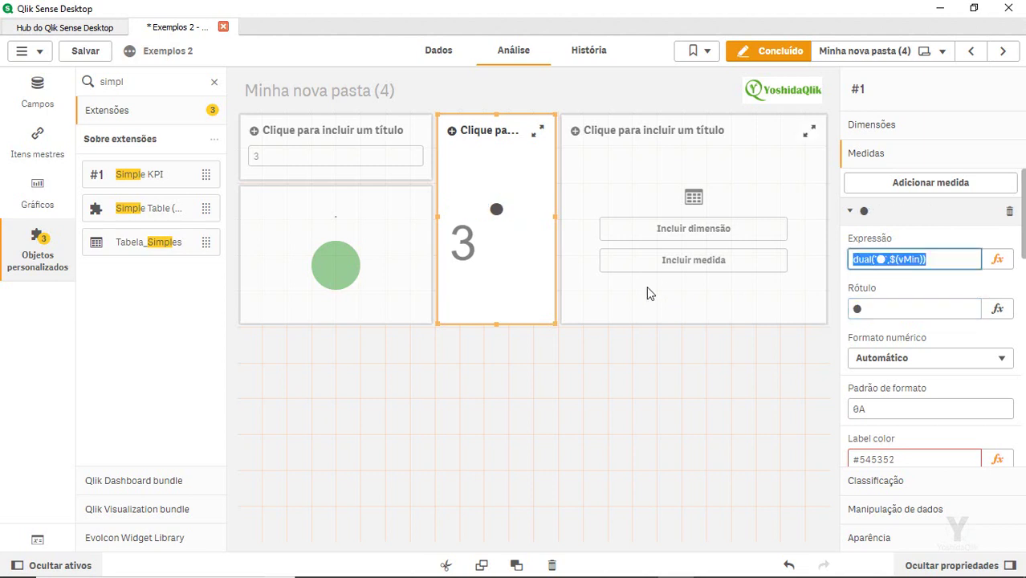
pyautogui.write('1')
pyautogui.press('Return')
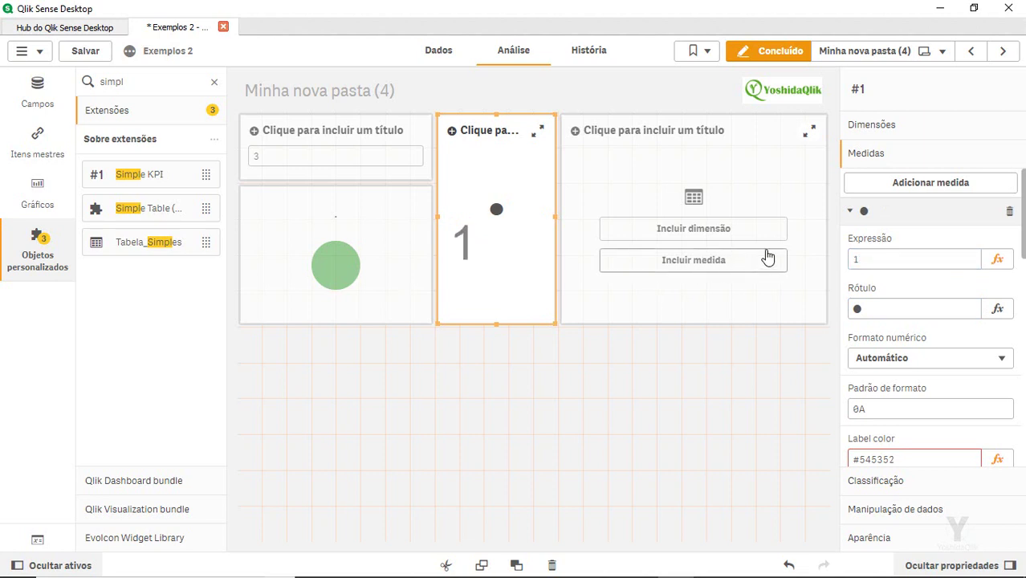
pyautogui.scroll(-1, 895, 341)
pyautogui.scroll(-3, 893, 341)
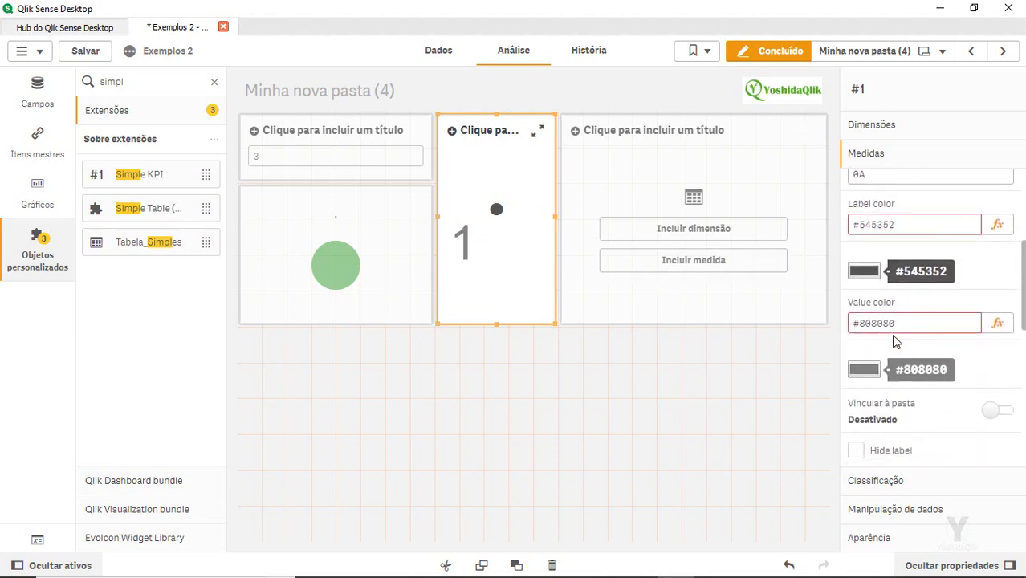
pyautogui.click(858, 394)
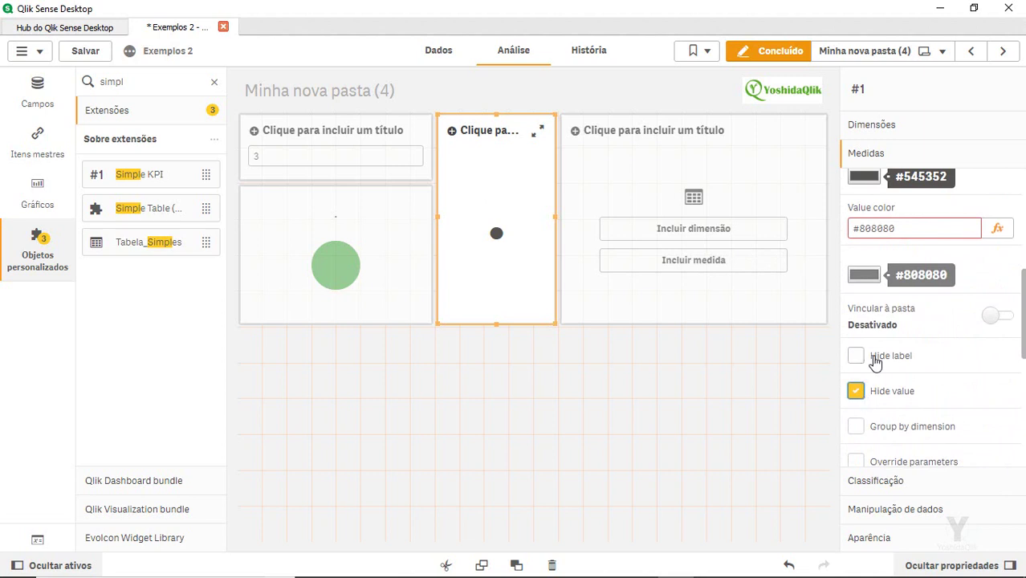
# Step: Add a second measure to the Simple KPI with the expression 1 and the label ●
pyautogui.scroll(-5, 919, 421)
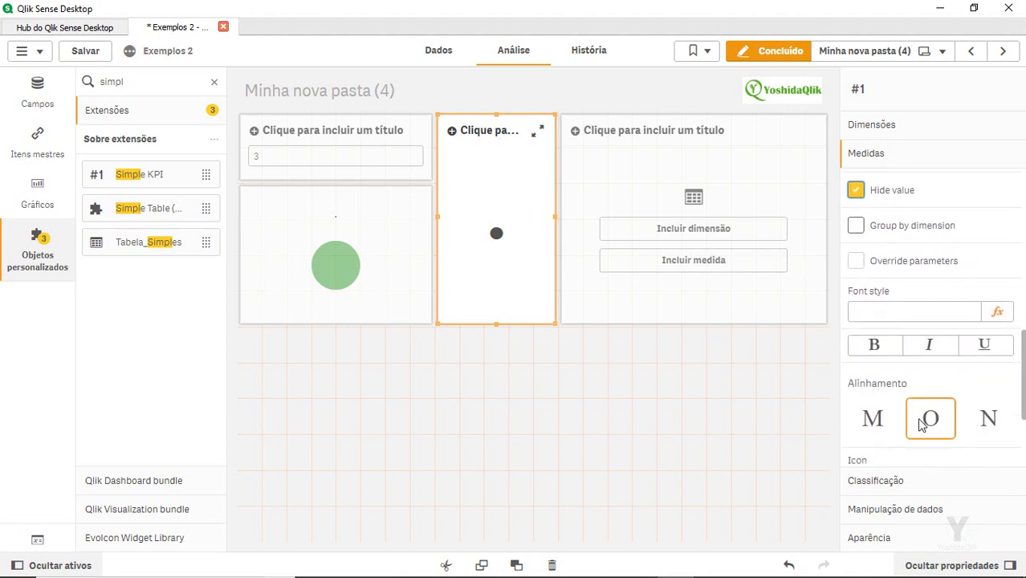
pyautogui.scroll(3, 920, 425)
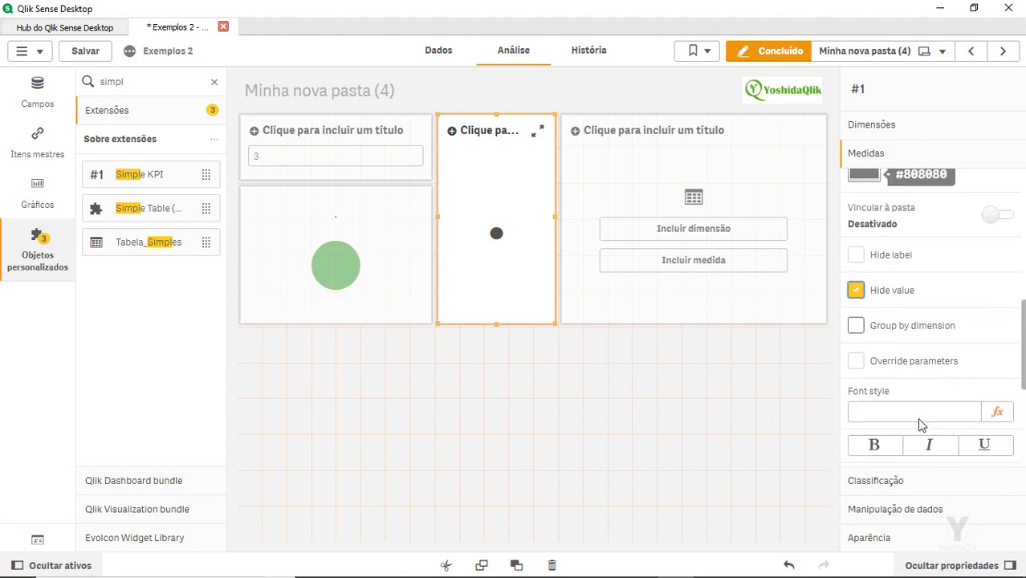
pyautogui.scroll(4, 920, 425)
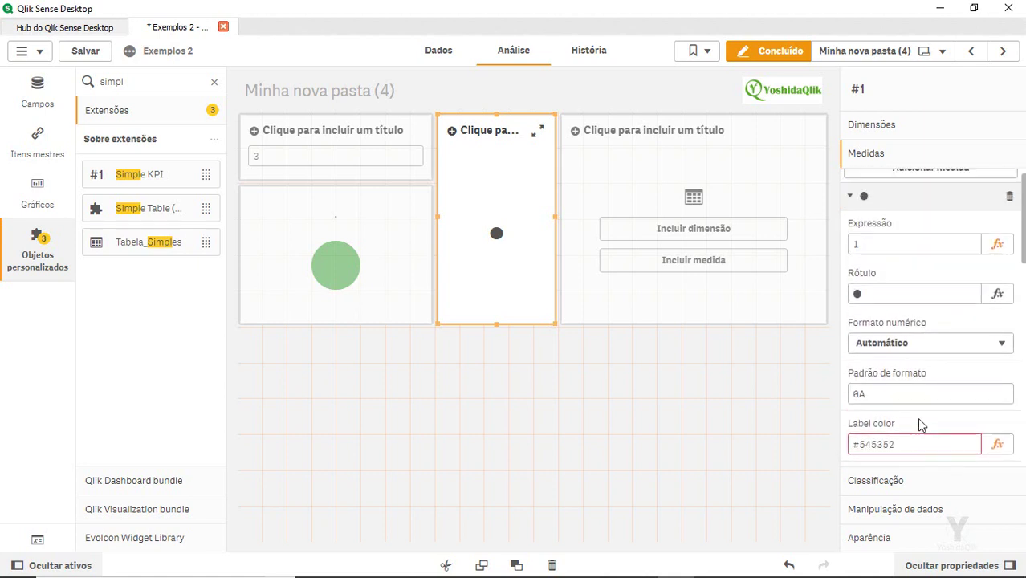
pyautogui.scroll(1, 920, 424)
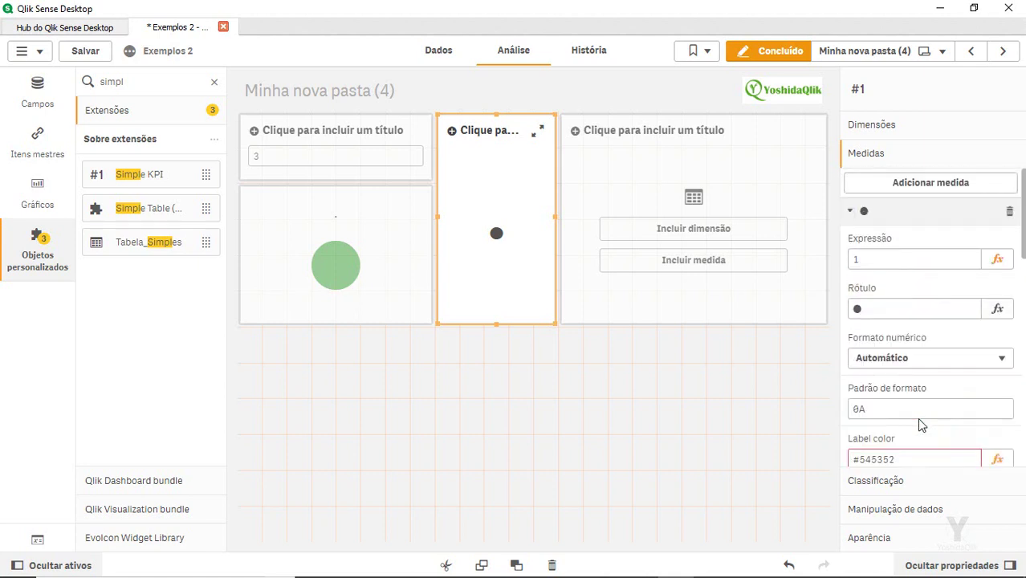
pyautogui.click(896, 219)
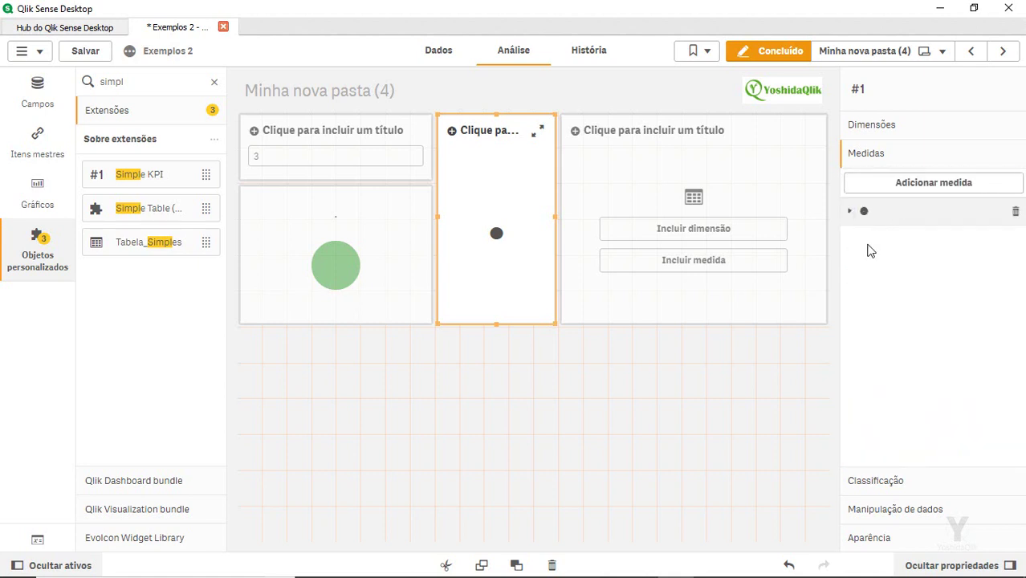
pyautogui.click(916, 186)
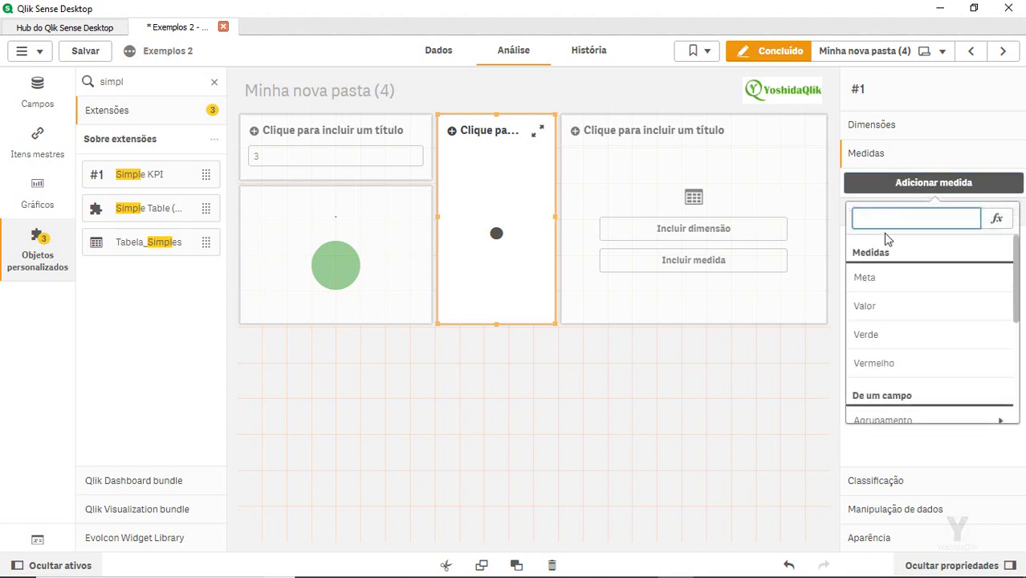
pyautogui.write('1')
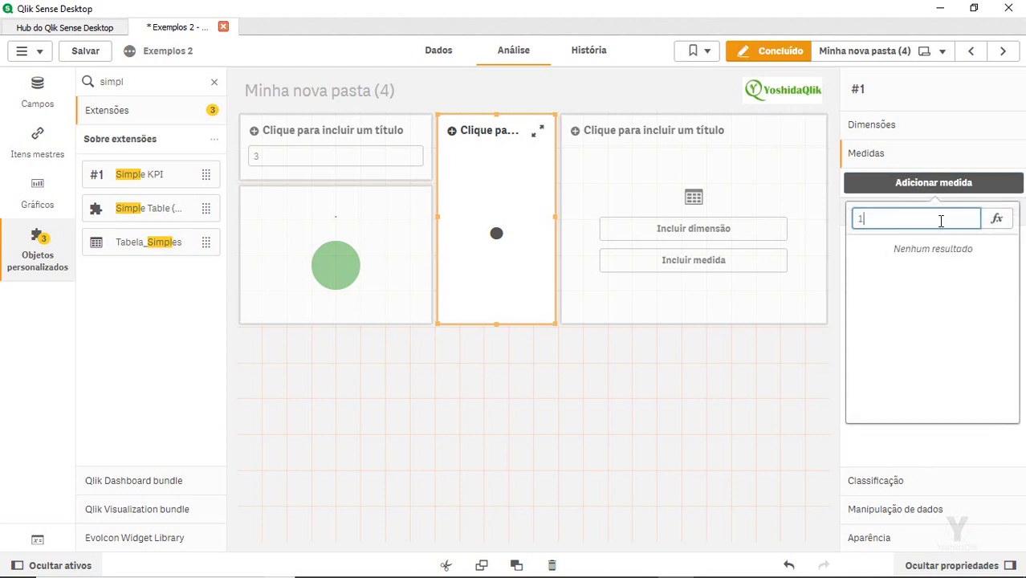
pyautogui.press('Return')
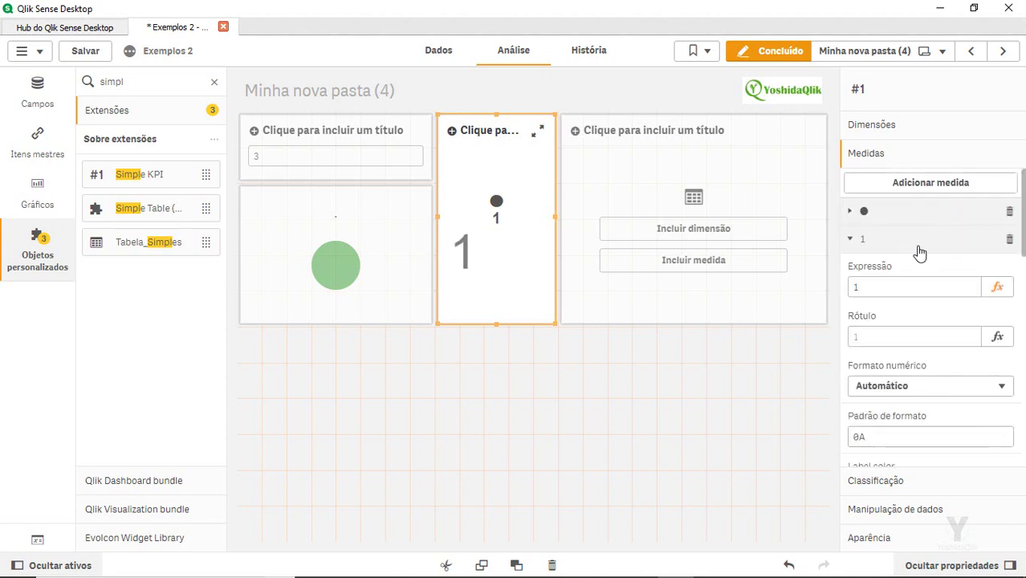
pyautogui.click(889, 338)
pyautogui.press('Return')
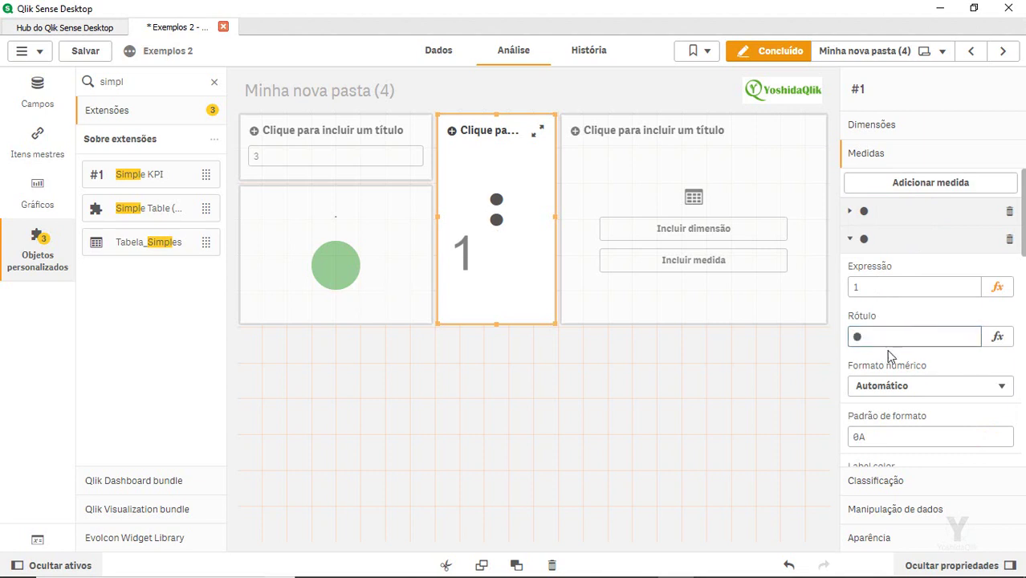
# Step: Hide the second measure's value in the Simple KPI and collapse that measure's settings
pyautogui.scroll(-3, 878, 394)
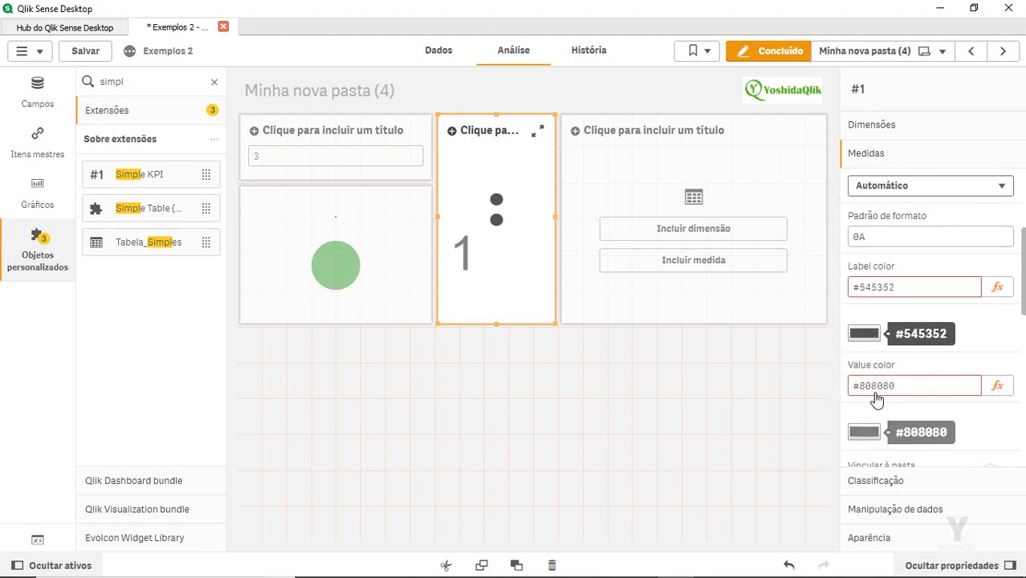
pyautogui.scroll(-3, 878, 399)
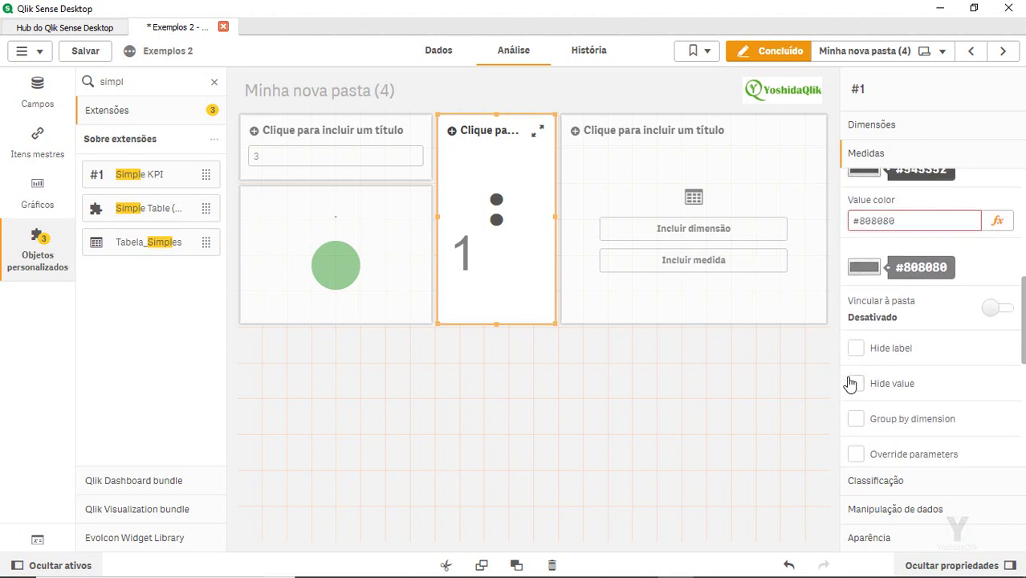
pyautogui.click(854, 383)
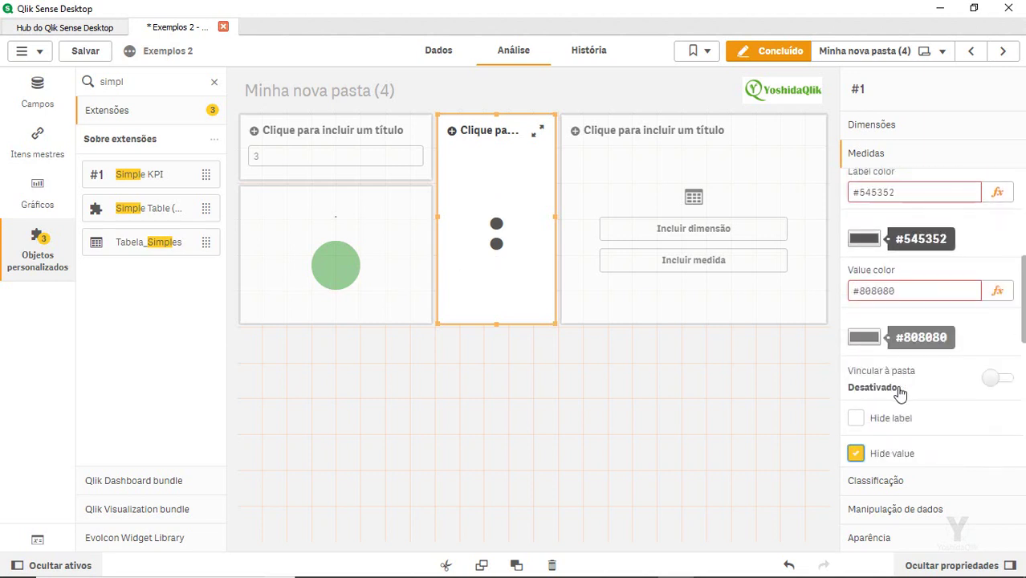
pyautogui.scroll(5, 897, 390)
pyautogui.click(891, 249)
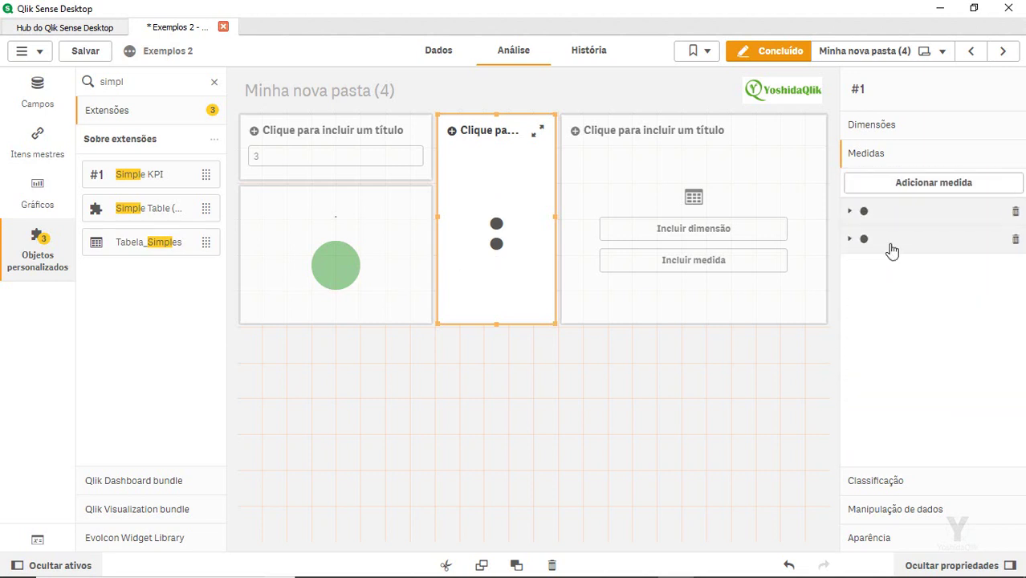
# Step: Add a third measure to the Simple KPI with the expression 1 and the label ●
pyautogui.click(910, 189)
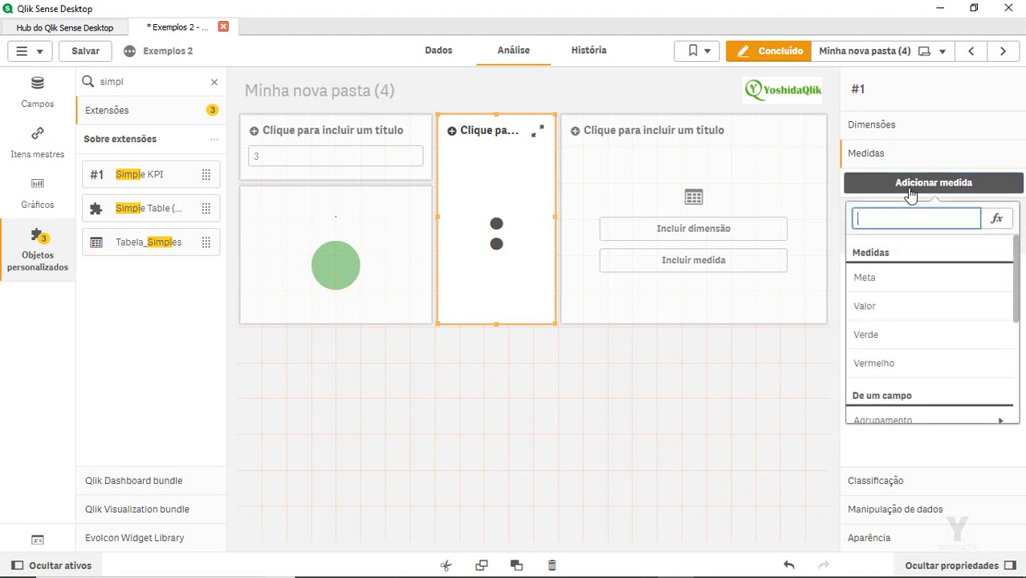
pyautogui.write('1')
pyautogui.press('Return')
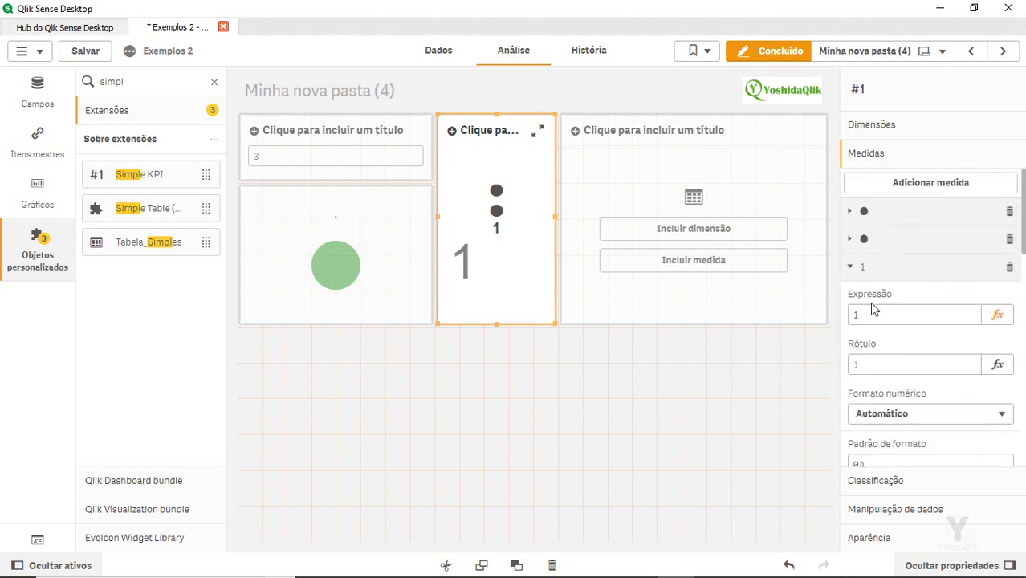
pyautogui.click(877, 371)
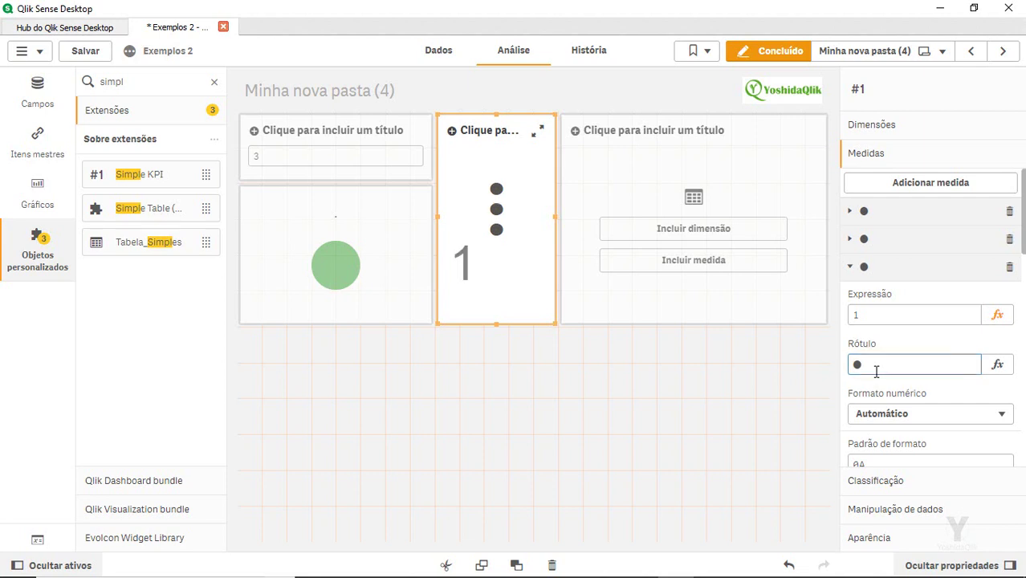
# Step: Hide the third measure's value so that only its circle label is displayed
pyautogui.scroll(-3, 898, 391)
pyautogui.scroll(-3, 898, 391)
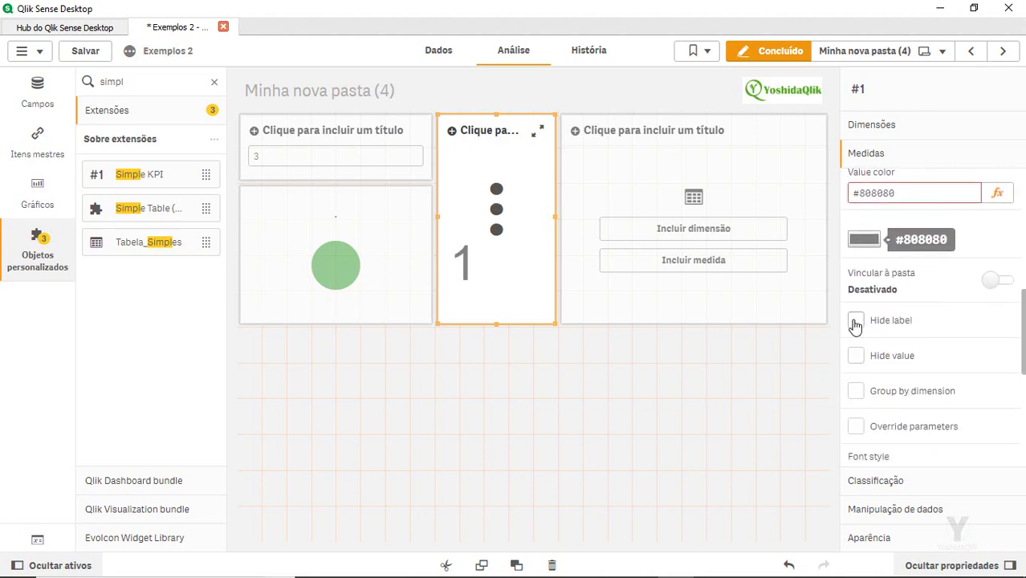
pyautogui.click(856, 358)
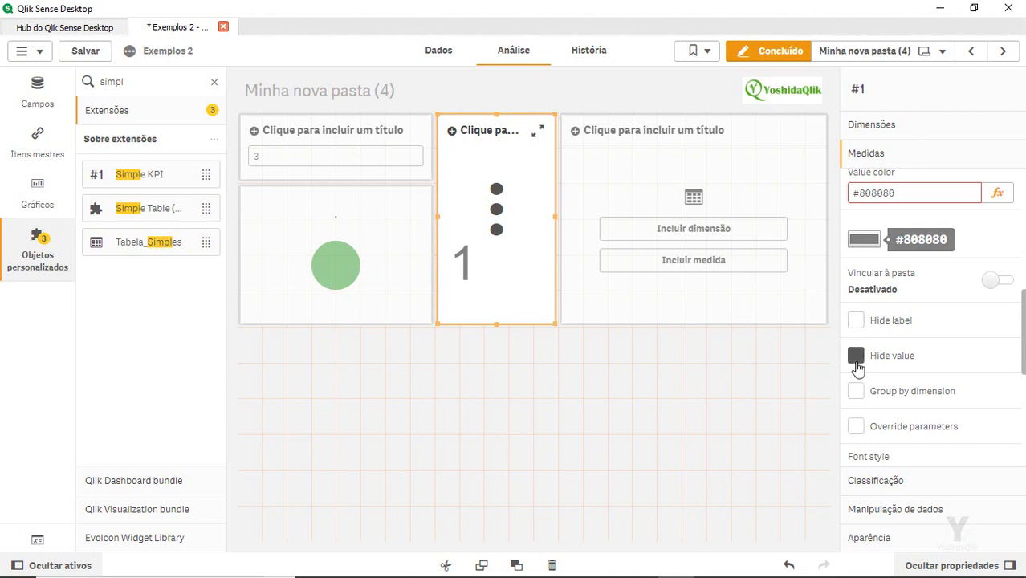
# Step: Set the Simple KPI's measure size to Huge and turn on its responsive size option
pyautogui.click(889, 540)
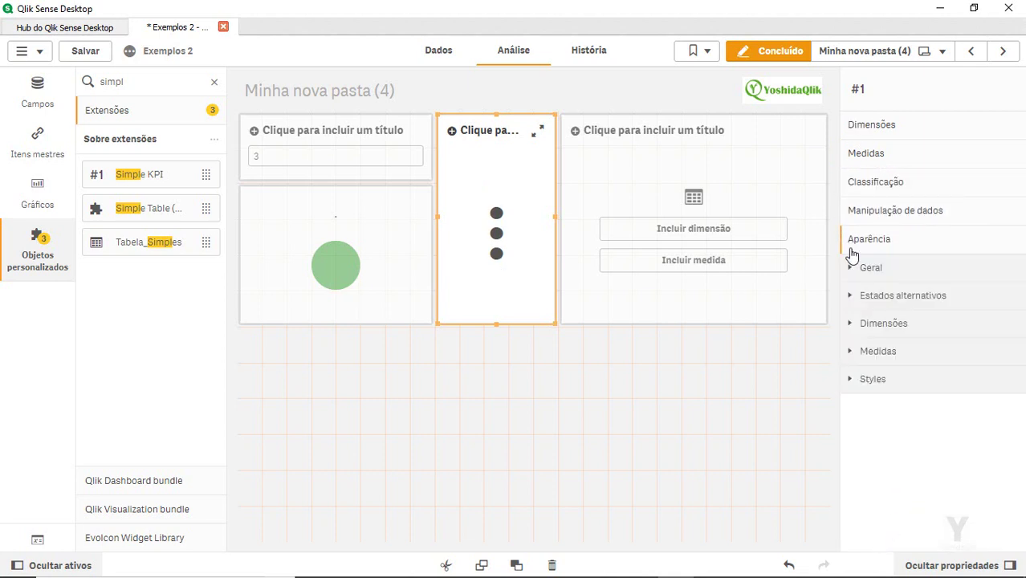
pyautogui.click(888, 354)
pyautogui.scroll(-2, 916, 422)
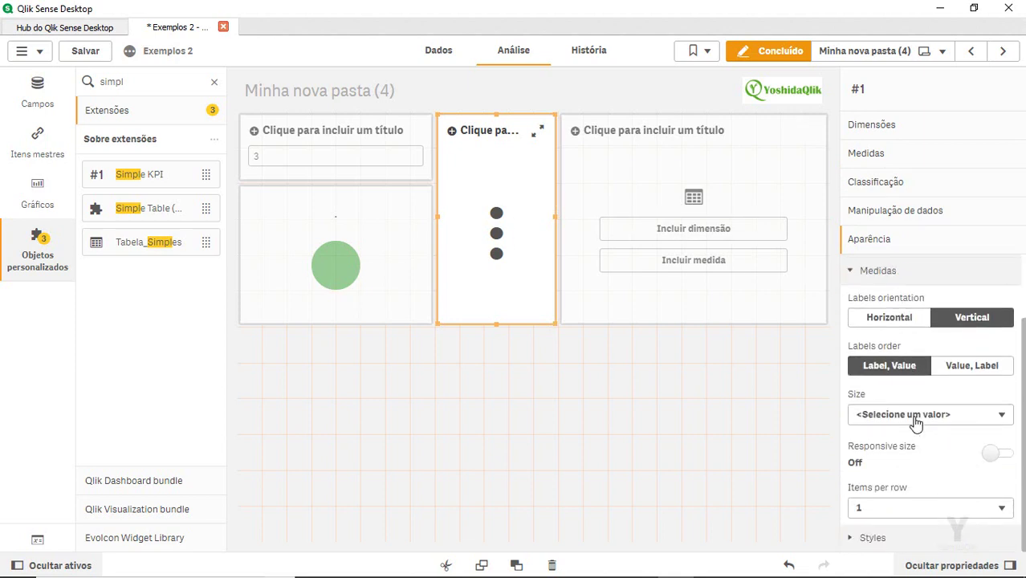
pyautogui.click(899, 418)
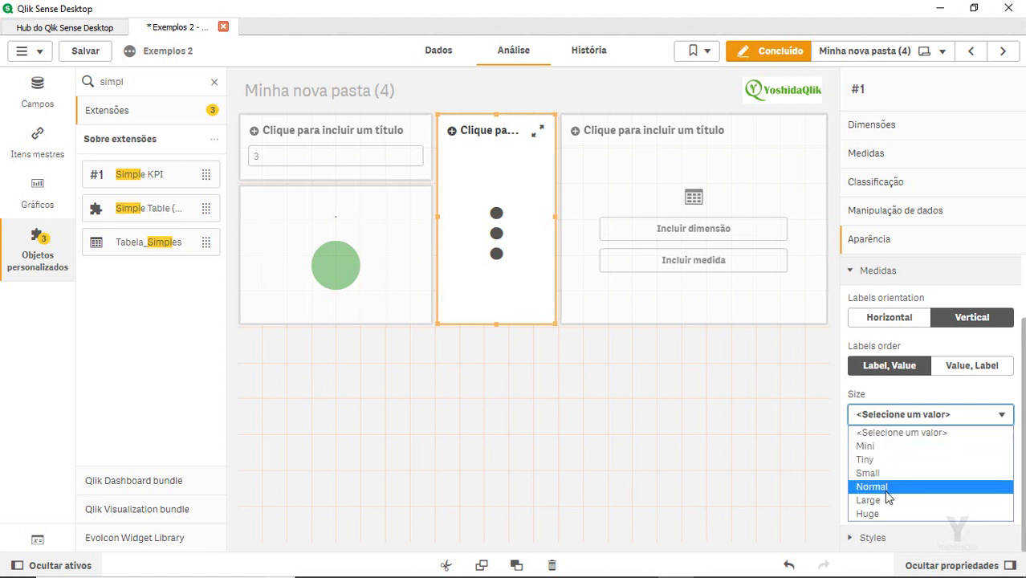
pyautogui.click(870, 514)
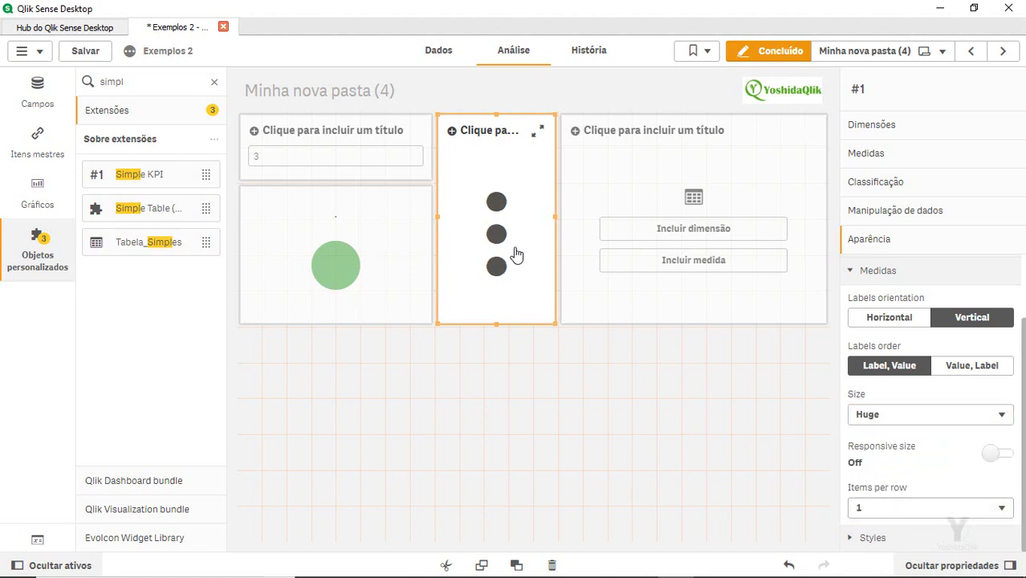
pyautogui.click(926, 416)
pyautogui.click(925, 416)
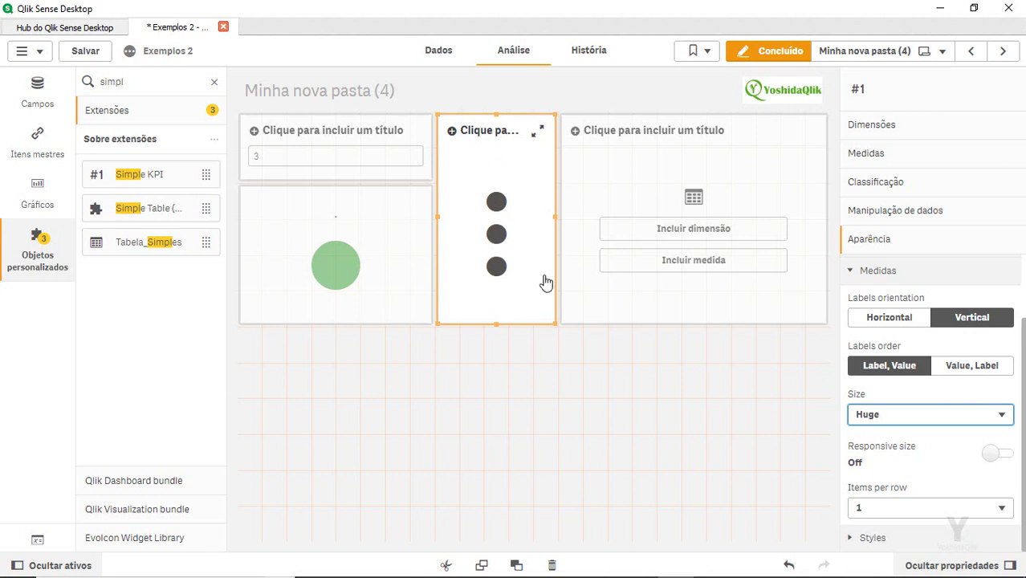
pyautogui.click(992, 453)
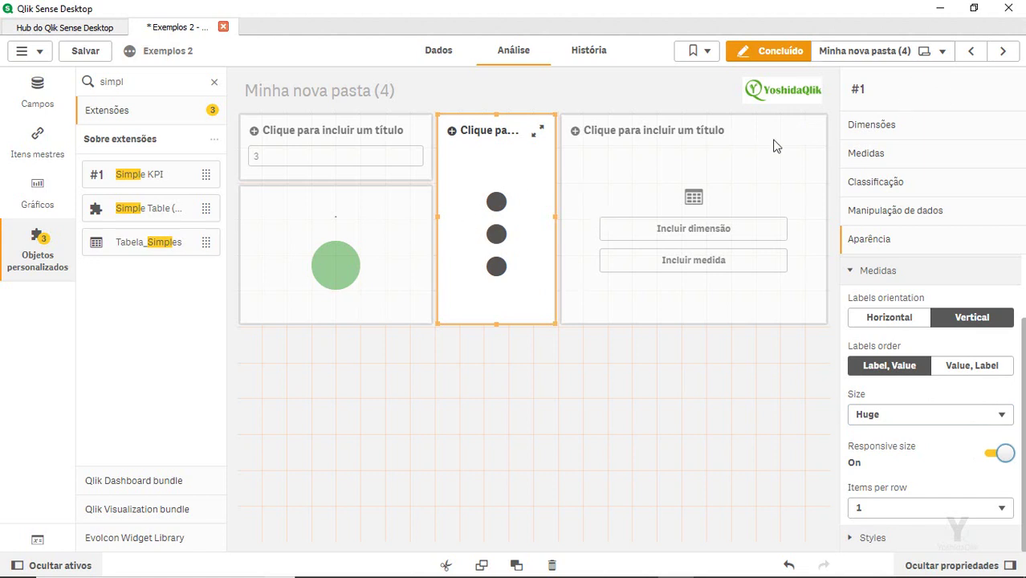
# Step: Set the first measure's label color to the expression =if($(vMin)<1.1,red()) and copy that expression
pyautogui.click(889, 160)
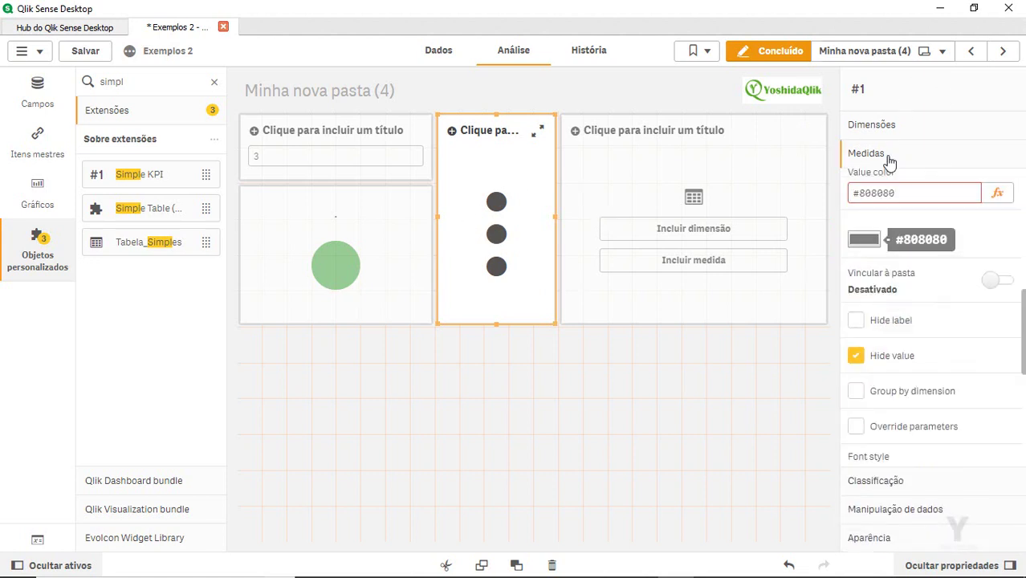
pyautogui.scroll(-1, 925, 341)
pyautogui.scroll(2, 925, 341)
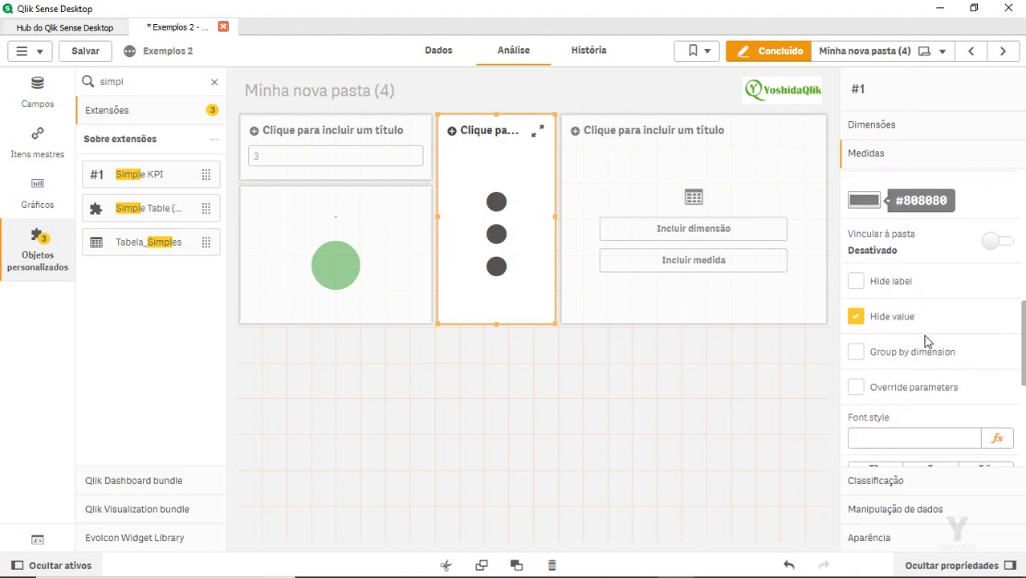
pyautogui.scroll(5, 925, 341)
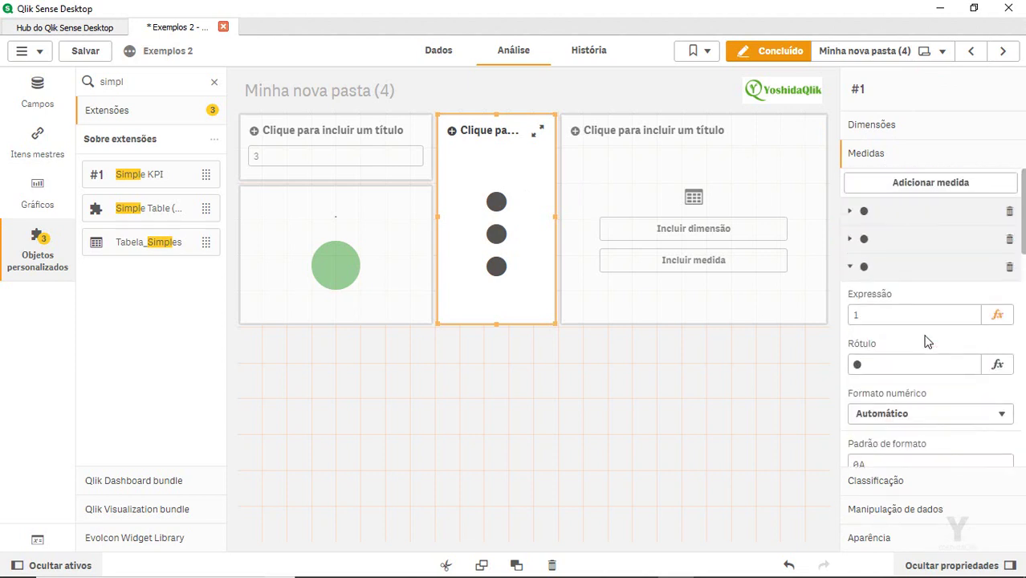
pyautogui.click(899, 273)
pyautogui.click(913, 211)
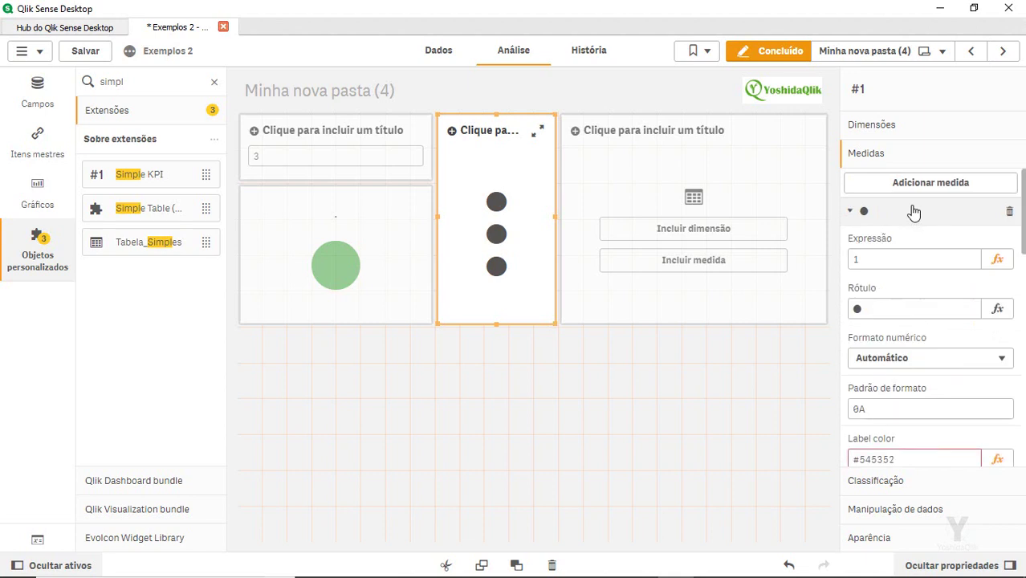
pyautogui.scroll(-1, 941, 355)
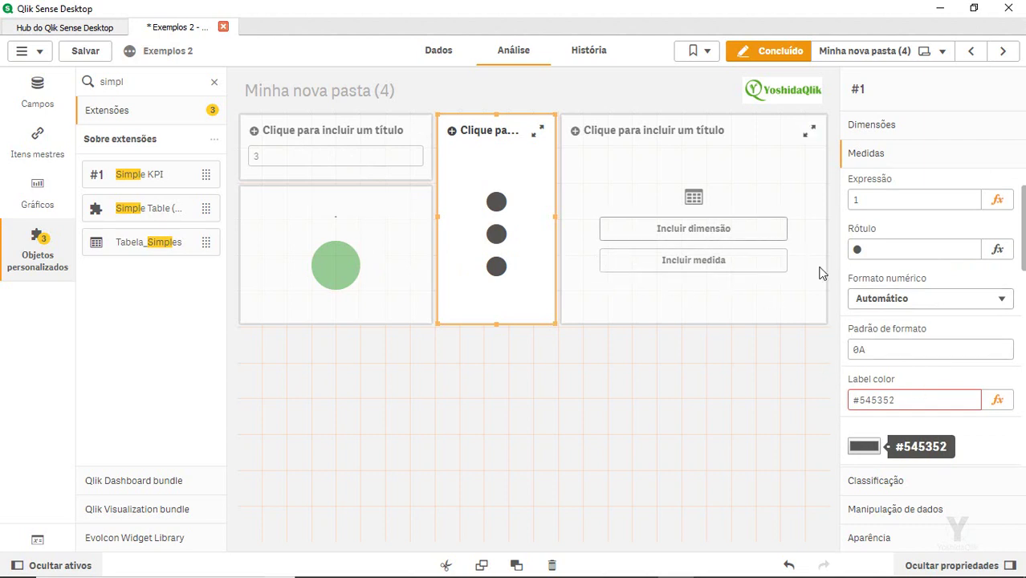
pyautogui.scroll(-1, 943, 375)
pyautogui.scroll(1, 943, 375)
pyautogui.scroll(-2, 946, 381)
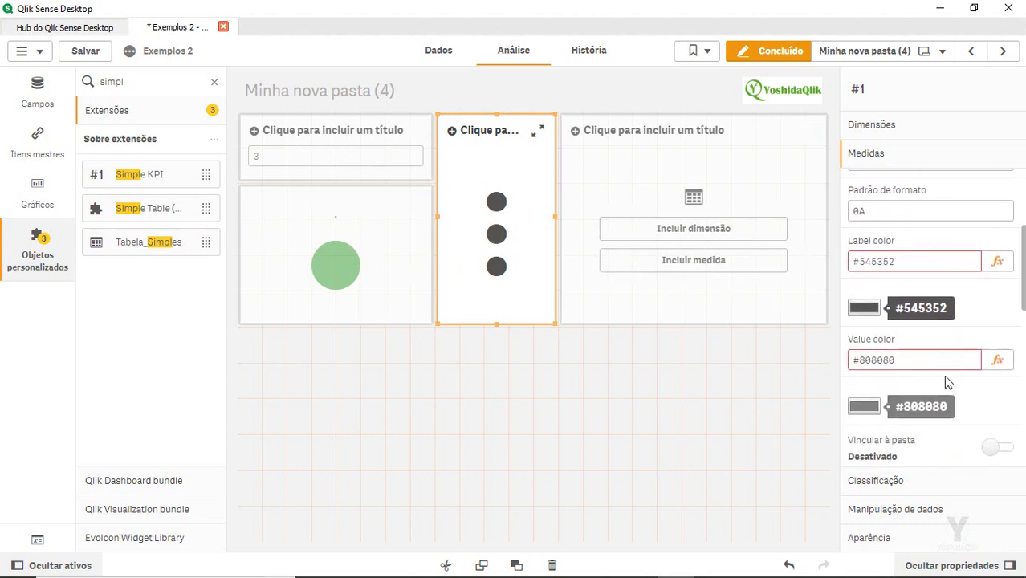
pyautogui.scroll(1, 881, 382)
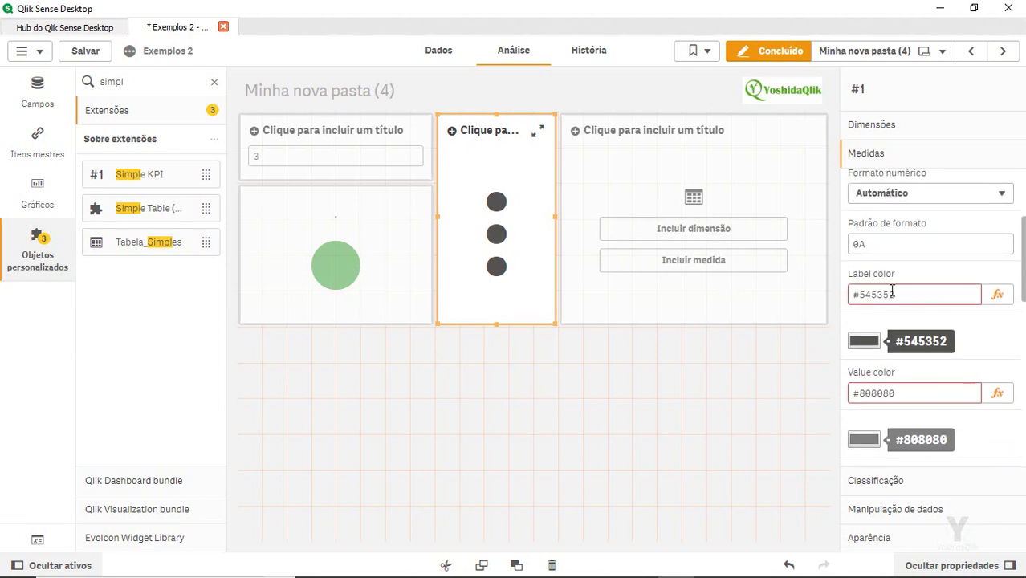
pyautogui.click(997, 295)
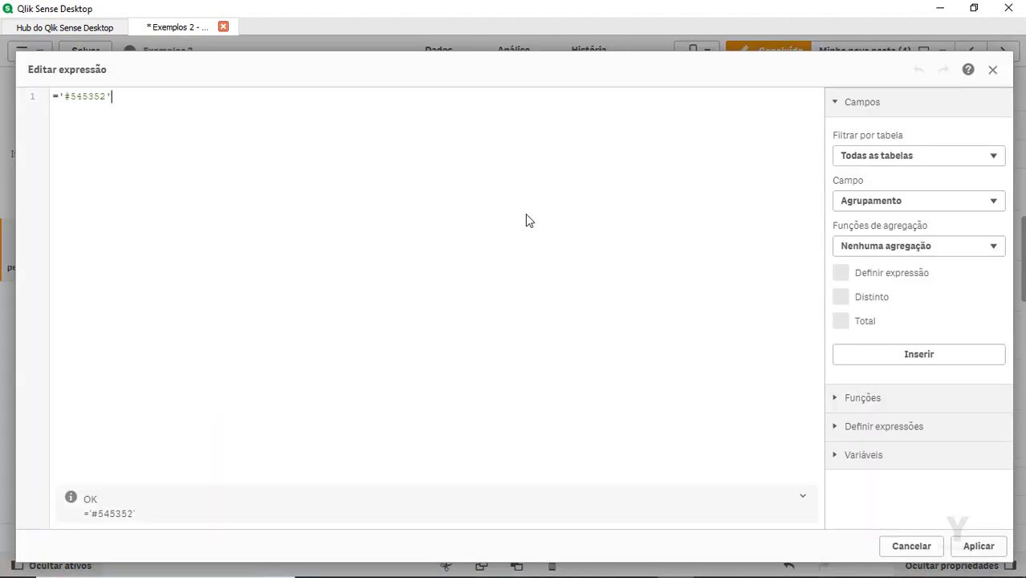
pyautogui.hotkey('ctrl', 'shift', 'Left')
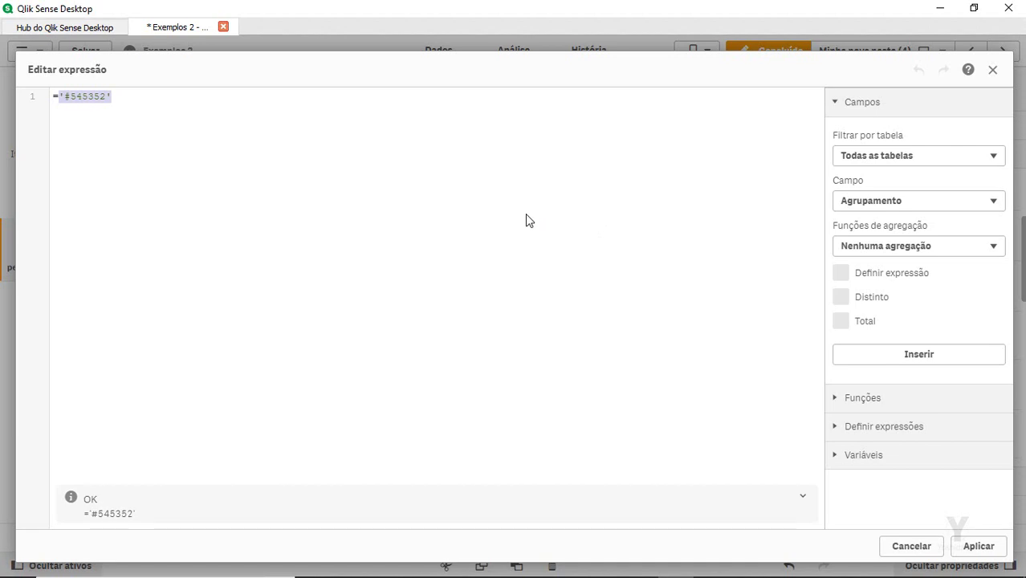
pyautogui.write('if(')
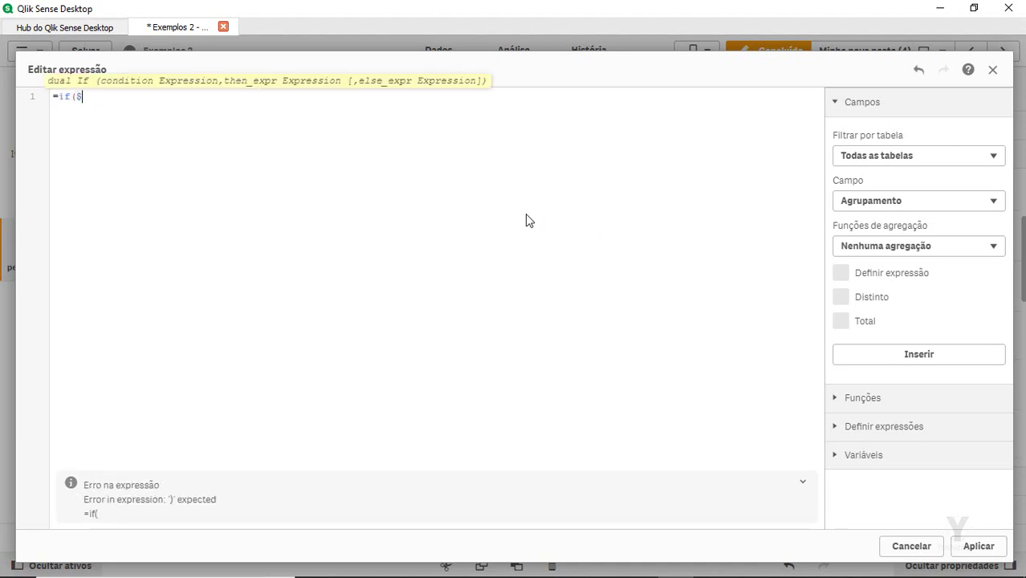
pyautogui.write('$(vV')
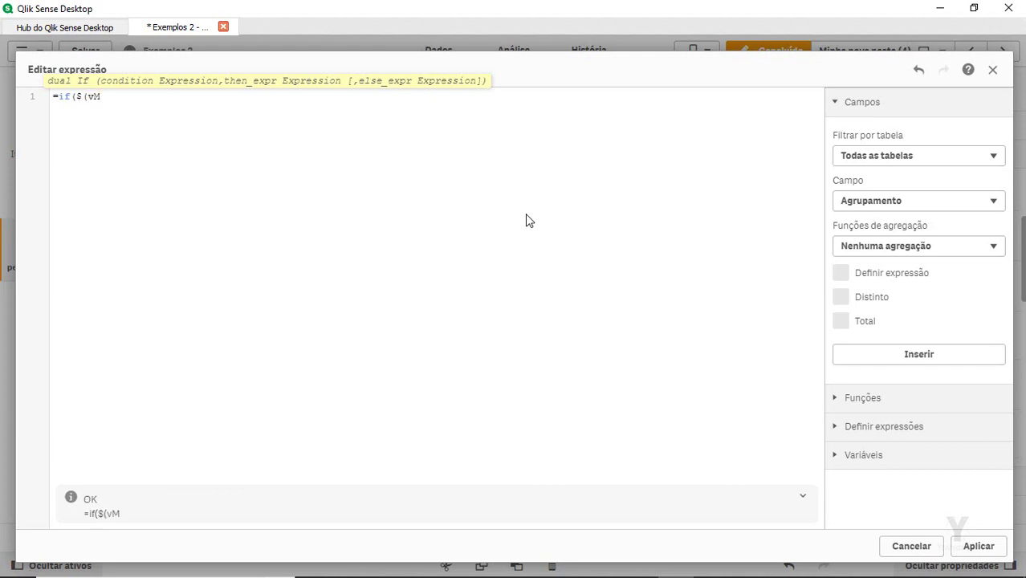
pyautogui.press('Down')
pyautogui.press('Down')
pyautogui.press('Return')
pyautogui.write(')<1.1,red(')
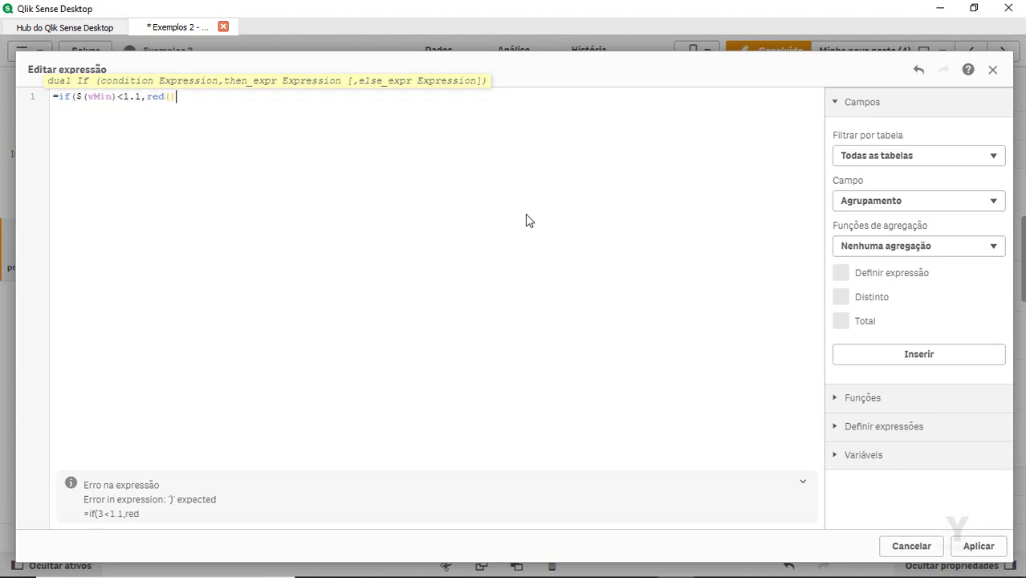
pyautogui.write(')')
pyautogui.hotkey('ctrl', 'a')
pyautogui.hotkey('ctrl', 'c')
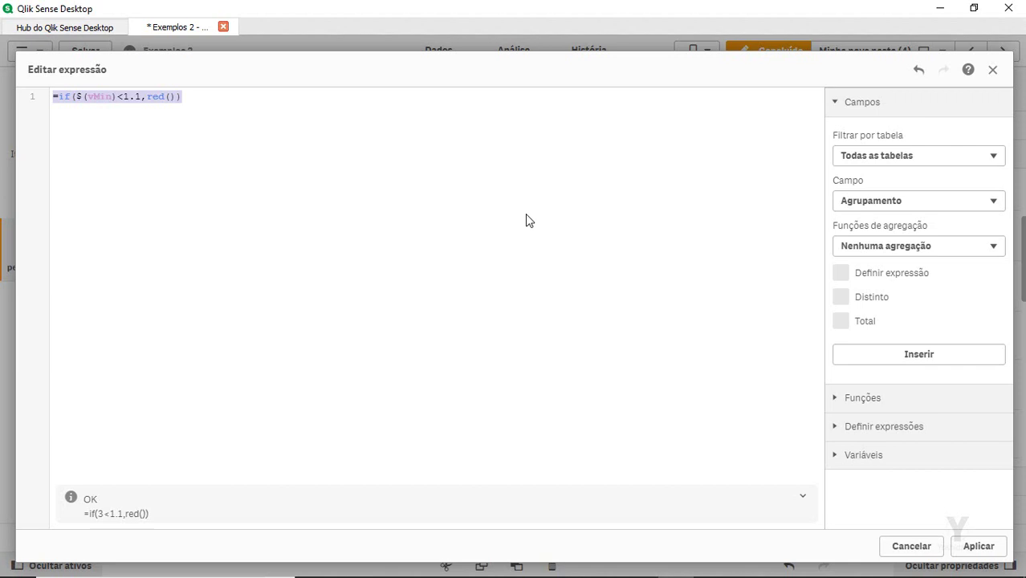
pyautogui.click(973, 548)
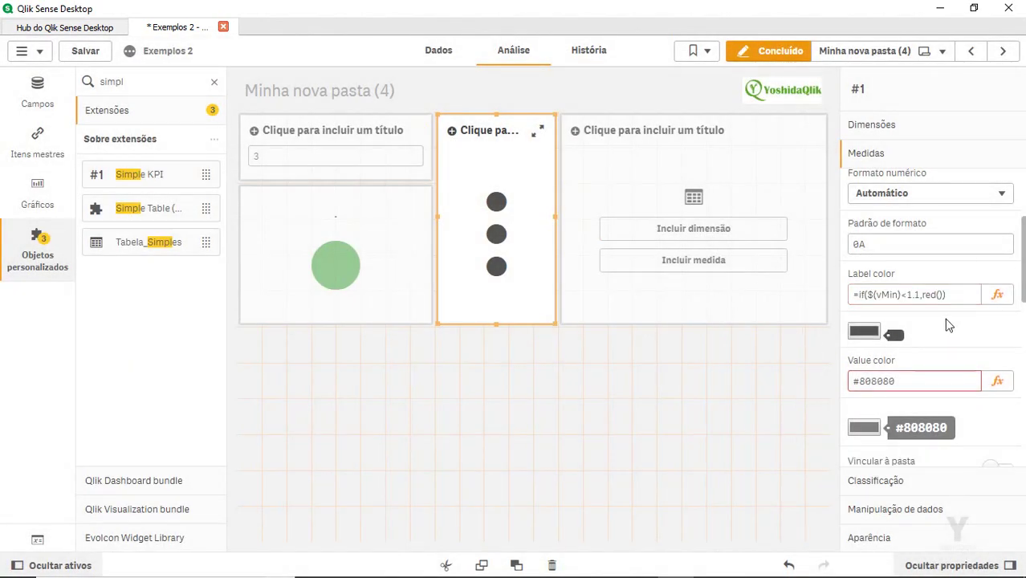
# Step: Paste the copied expression into the second measure's label color and change it to =if($(vMin)<1.1,Yellow())
pyautogui.scroll(4, 948, 325)
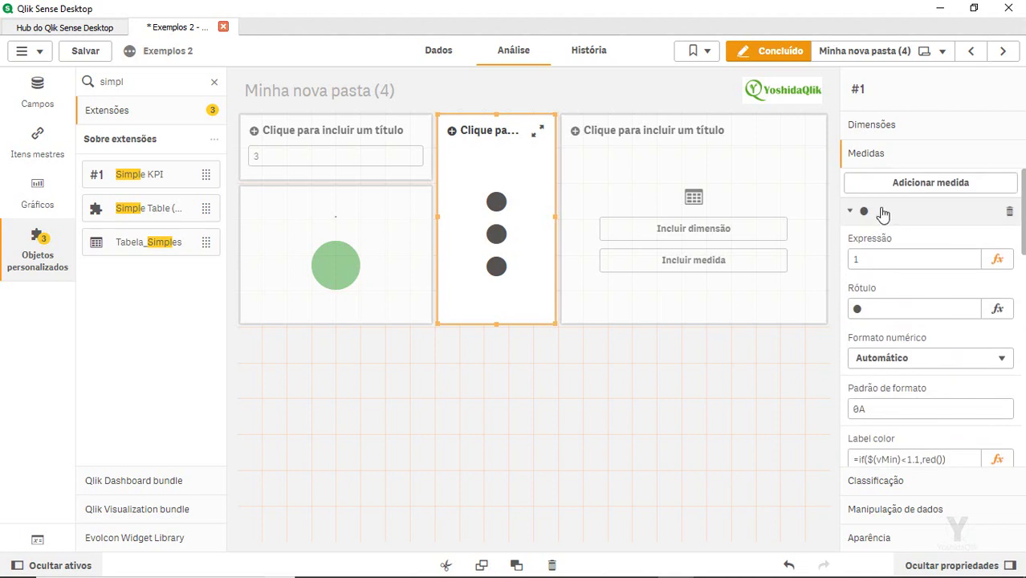
pyautogui.click(882, 213)
pyautogui.click(886, 238)
pyautogui.click(912, 337)
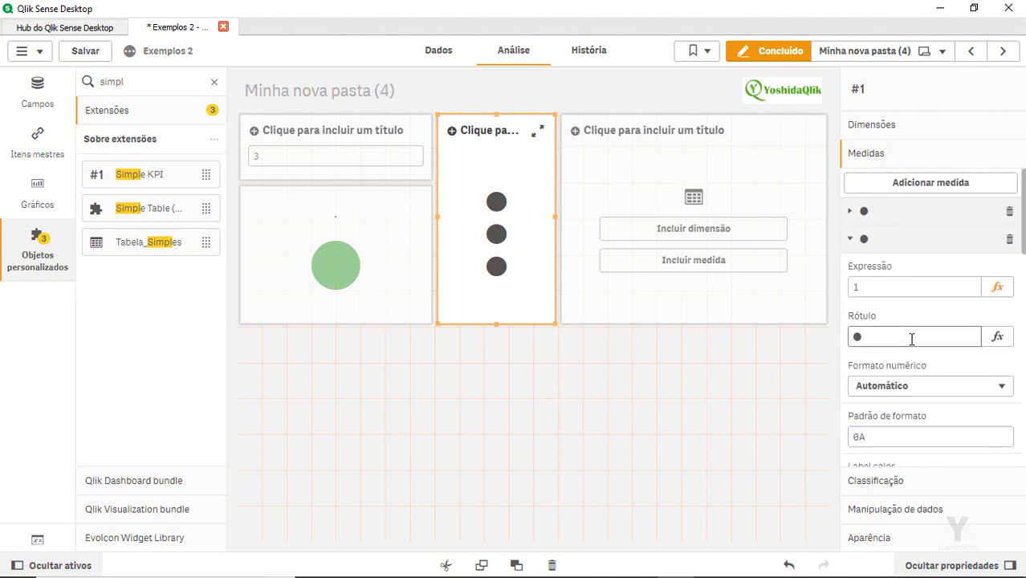
pyautogui.scroll(-3, 912, 337)
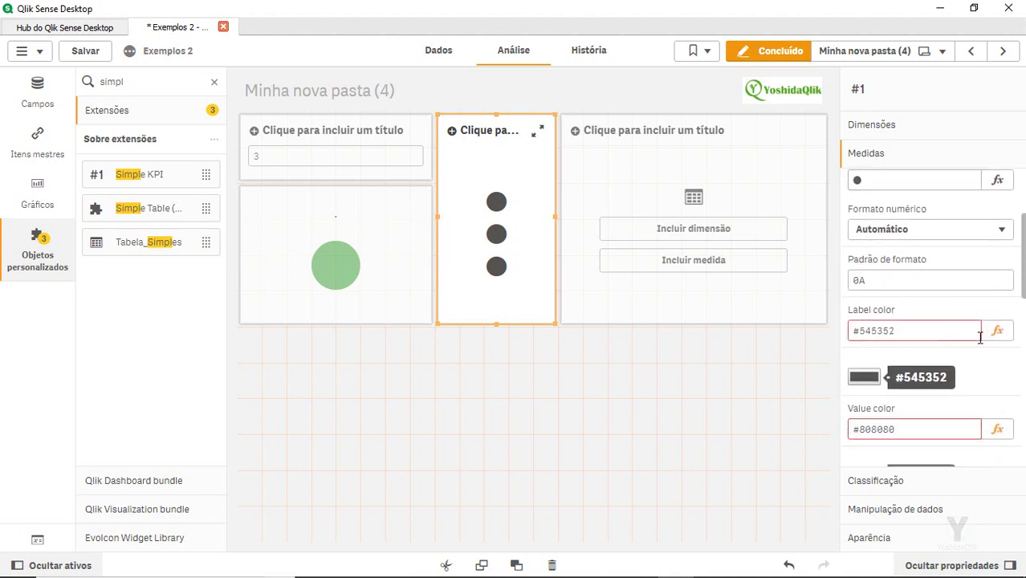
pyautogui.press('XF86AudioRaiseVolume')
pyautogui.click(999, 332)
pyautogui.hotkey('ctrl', 'a')
pyautogui.hotkey('ctrl', 'v')
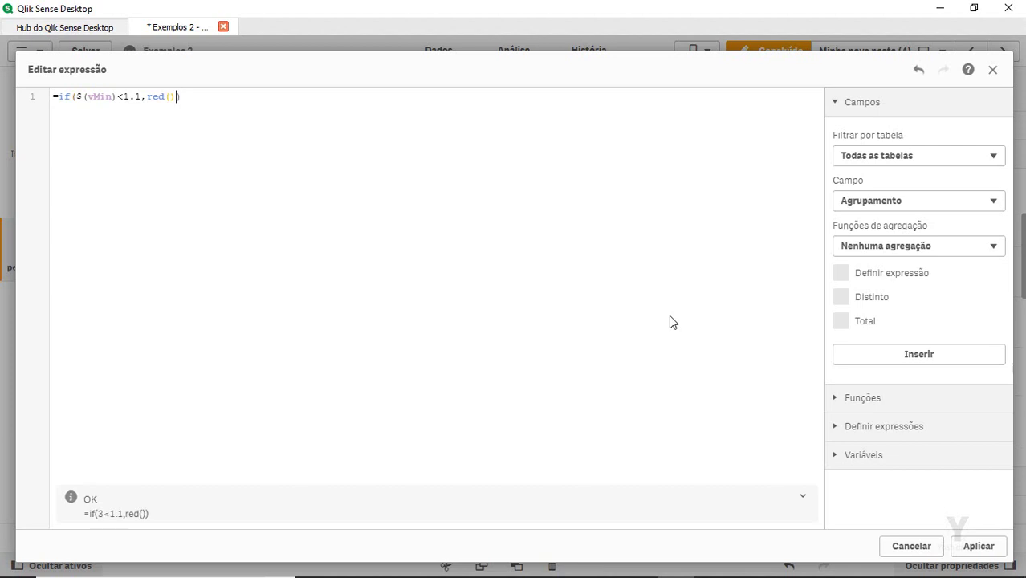
pyautogui.press('Left')
pyautogui.press('Left')
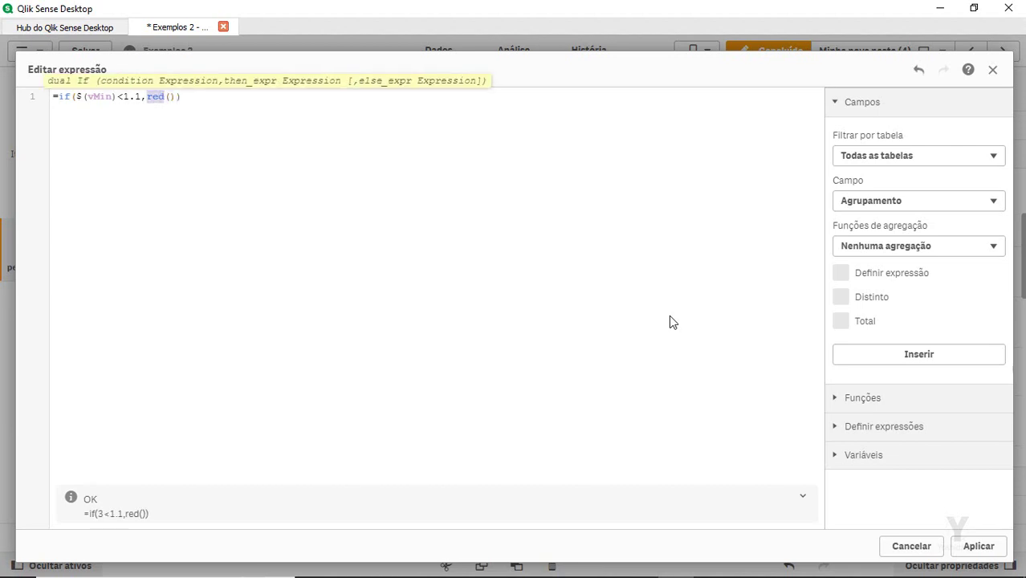
pyautogui.press('Left')
pyautogui.press('Delete')
pyautogui.write('yea')
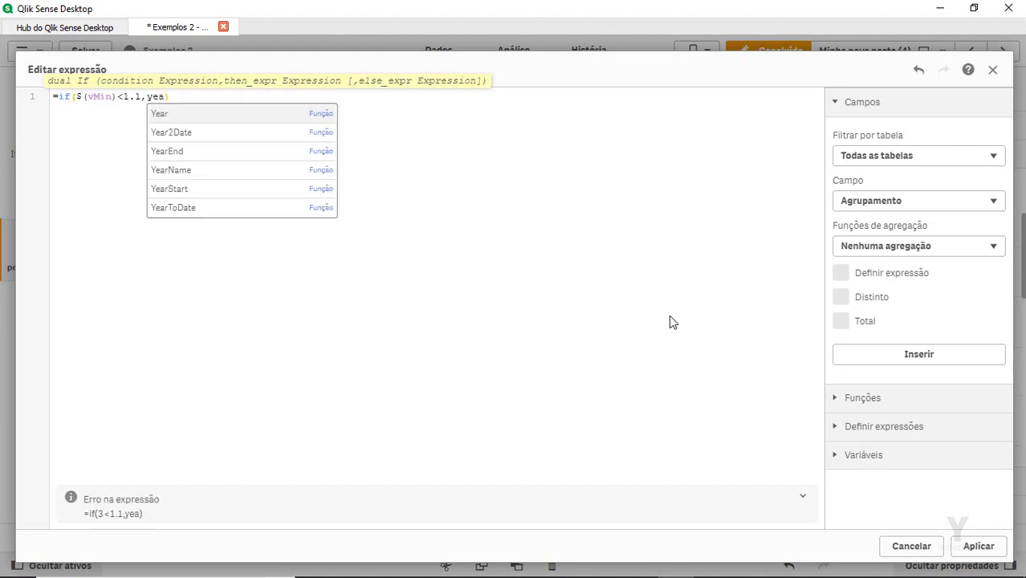
pyautogui.press('BackSpace')
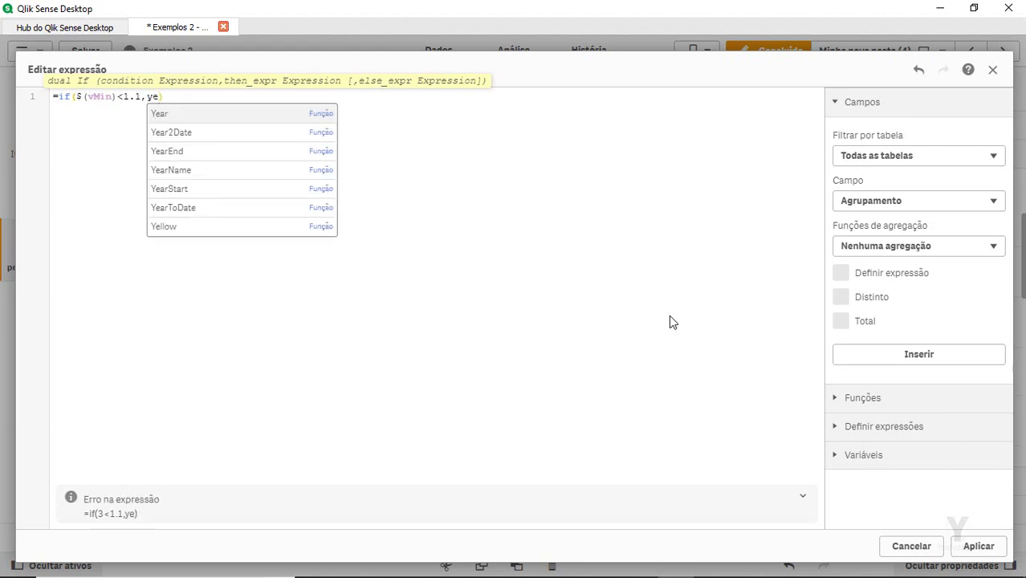
pyautogui.write('l')
pyautogui.press('Return')
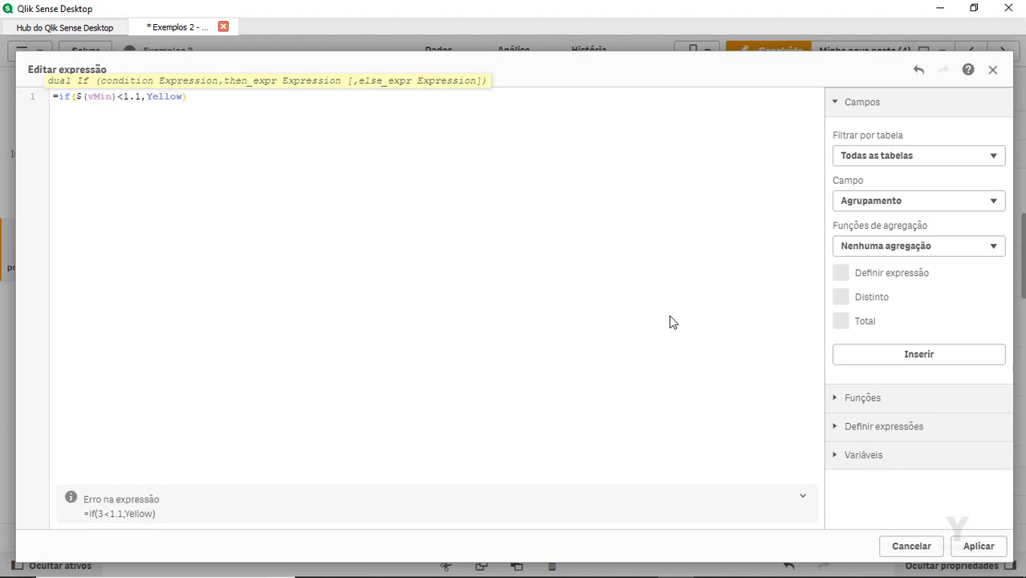
pyautogui.click(978, 546)
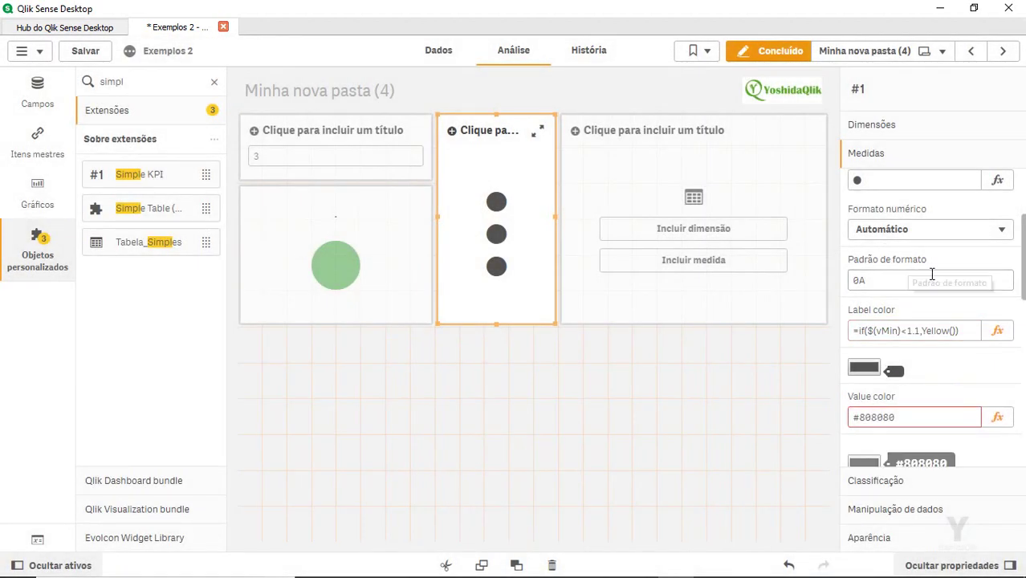
# Step: Change the comparison in the second measure's label color so the expression reads =if($(vMin)>=1.1,Yellow())
pyautogui.scroll(2, 931, 276)
pyautogui.scroll(1, 950, 273)
pyautogui.scroll(-3, 951, 275)
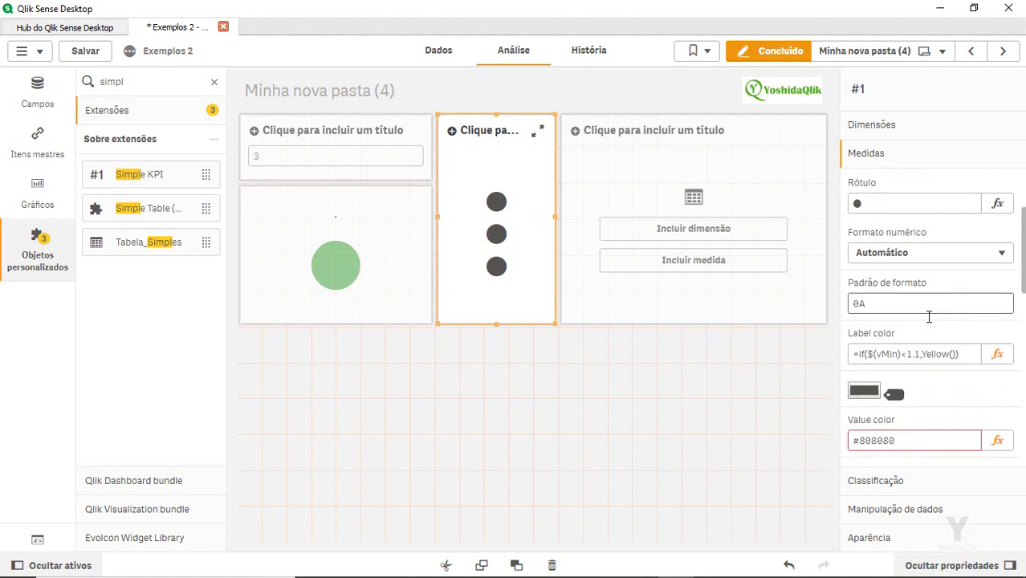
pyautogui.click(912, 356)
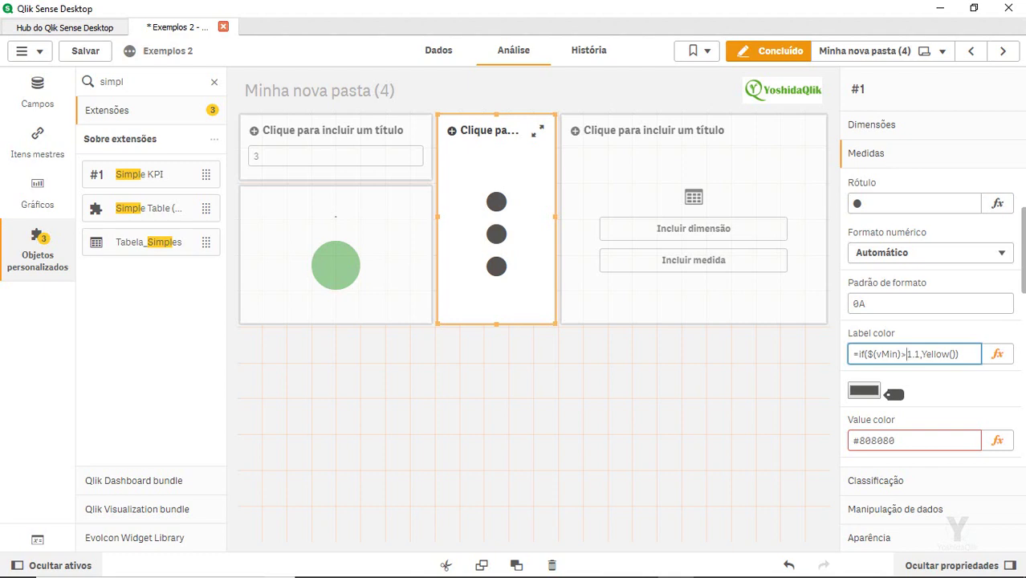
pyautogui.write('=')
# Step: Duplicate the $(vMin)>=1.1 condition in the second measure's label color expression, joining both with "and"
pyautogui.click(997, 354)
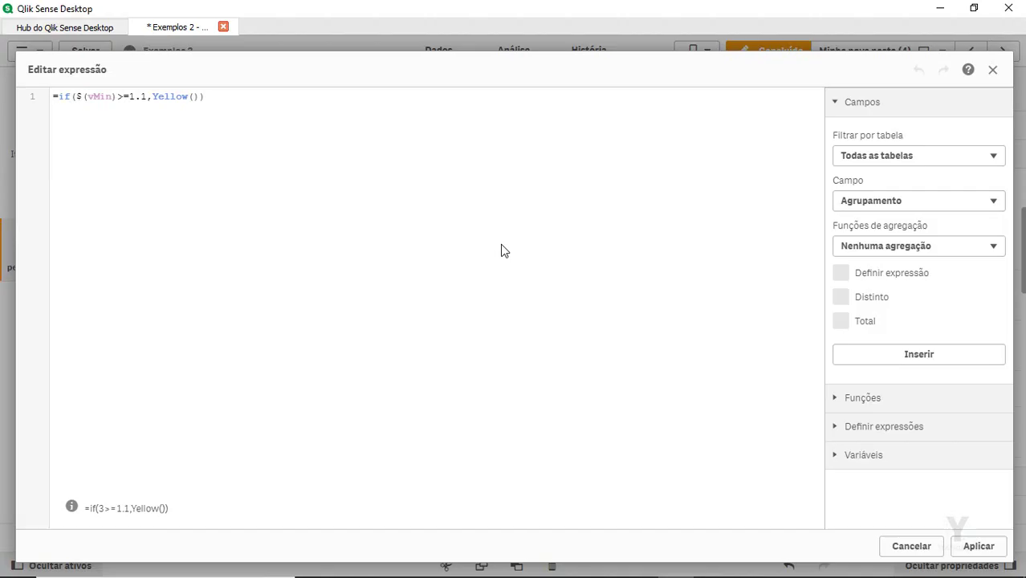
pyautogui.press('Left')
pyautogui.press('Left')
pyautogui.press('Left')
pyautogui.press('Left')
pyautogui.press('Left')
pyautogui.press('Left')
pyautogui.press('Left')
pyautogui.press('Left')
pyautogui.press('Left')
pyautogui.press('Left')
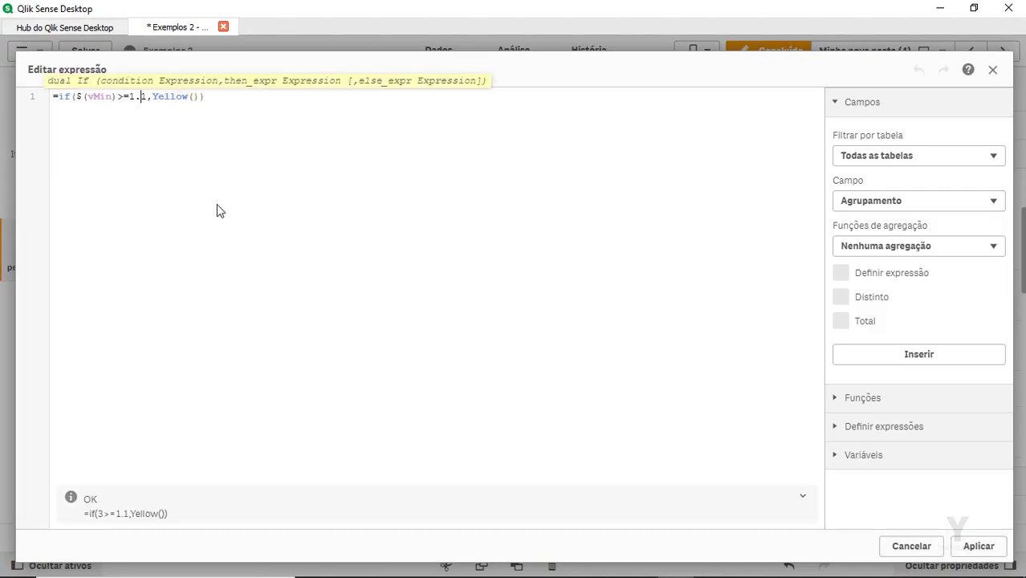
pyautogui.hotkey('shift', 'Left')
pyautogui.hotkey('shift', 'Left')
pyautogui.hotkey('shift', 'Left')
pyautogui.hotkey('shift', 'Left')
pyautogui.hotkey('shift', 'Left')
pyautogui.hotkey('shift', 'Left')
pyautogui.hotkey('shift', 'Left')
pyautogui.hotkey('shift', 'Left')
pyautogui.hotkey('shift', 'Left')
pyautogui.hotkey('shift', 'Left')
pyautogui.hotkey('shift', 'Left')
pyautogui.hotkey('shift', 'Left')
pyautogui.hotkey('ctrl', 'c')
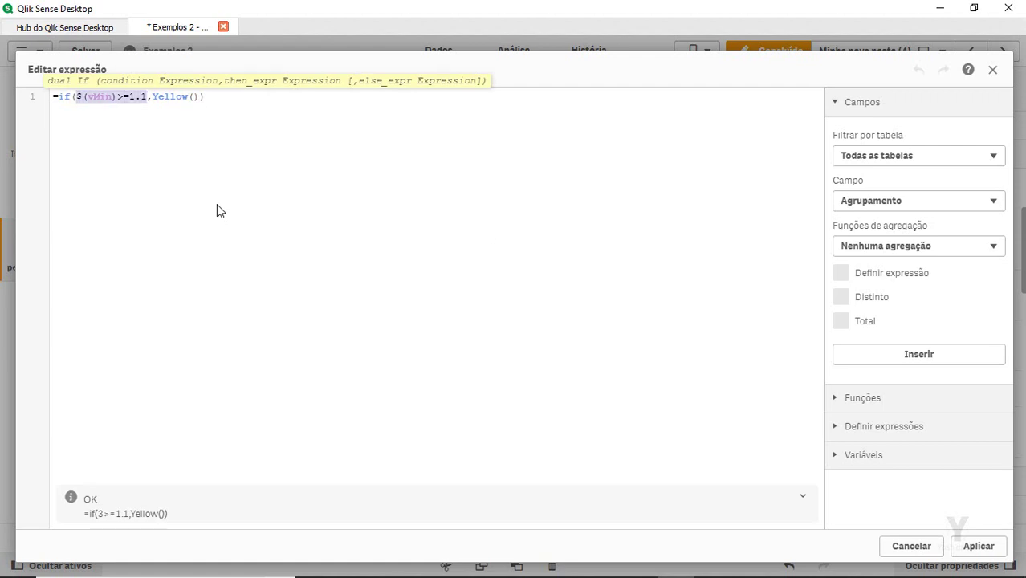
pyautogui.press('Right')
pyautogui.write('and')
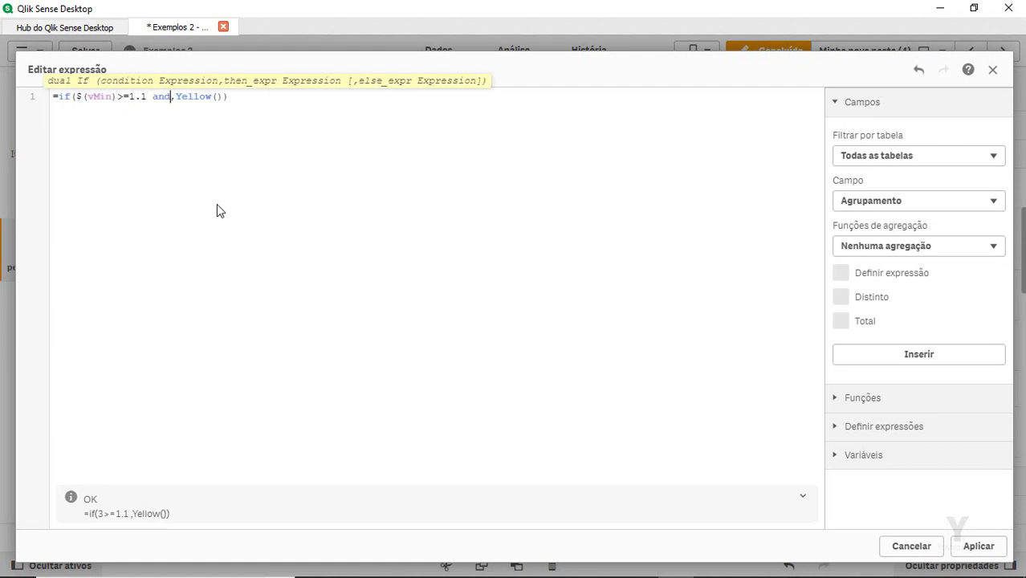
pyautogui.hotkey('ctrl', 'v')
# Step: Change the second condition to $(vMin)<3, copy the full expression =if($(vMin)>=1.1 and $(vMin)<3,Yellow()) and apply it
pyautogui.press('Left')
pyautogui.press('Left')
pyautogui.press('Left')
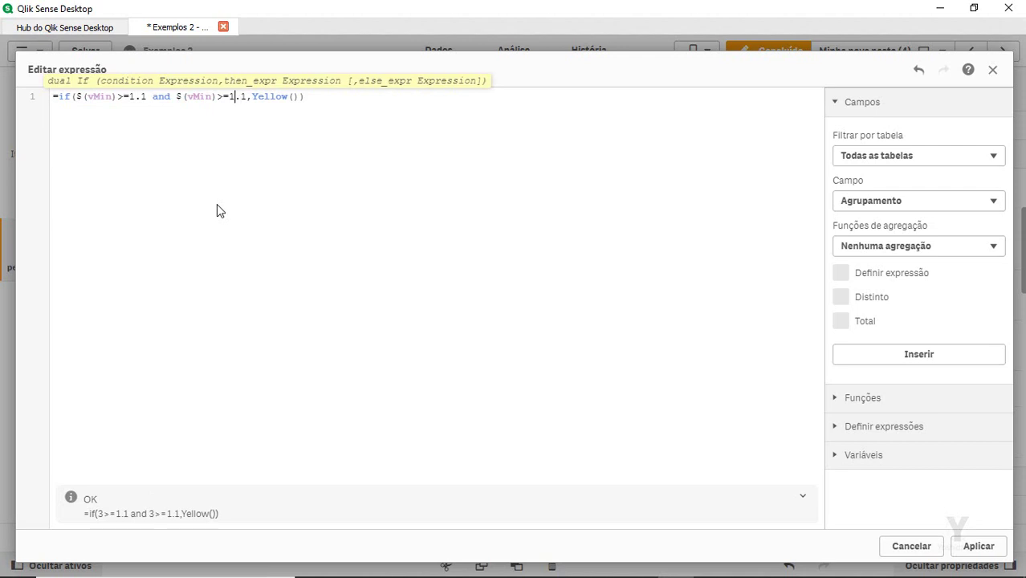
pyautogui.hotkey('shift', 'Left')
pyautogui.hotkey('shift', 'Left')
pyautogui.write('<')
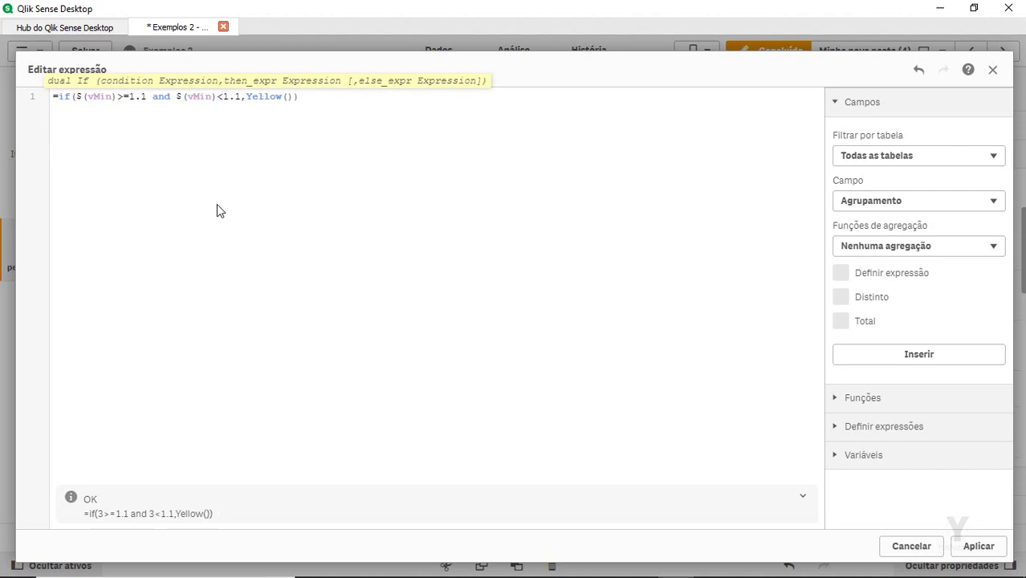
pyautogui.hotkey('shift', 'Right')
pyautogui.hotkey('shift', 'Right')
pyautogui.write('3')
pyautogui.press('Home')
pyautogui.hotkey('shift', 'End')
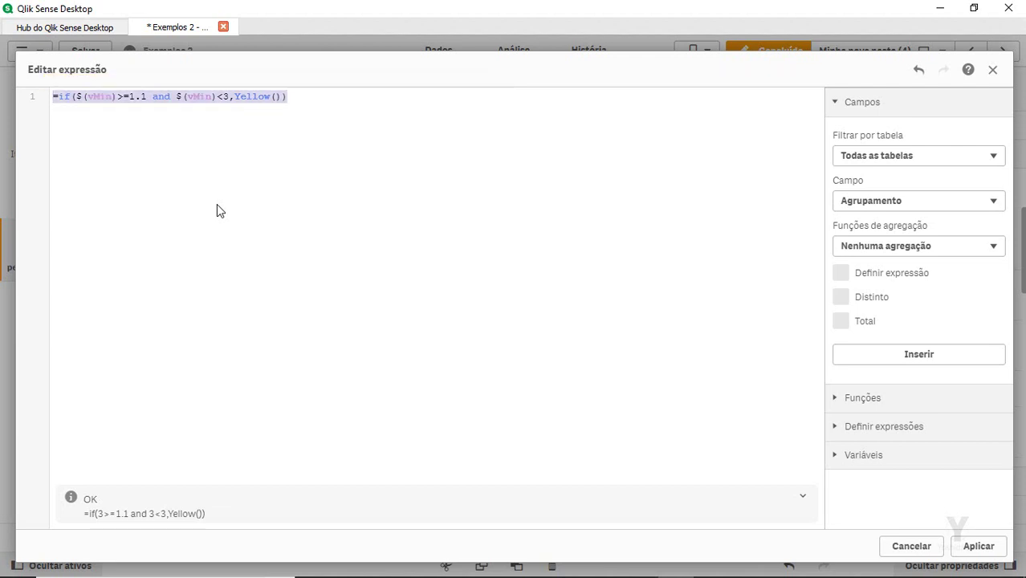
pyautogui.click(978, 546)
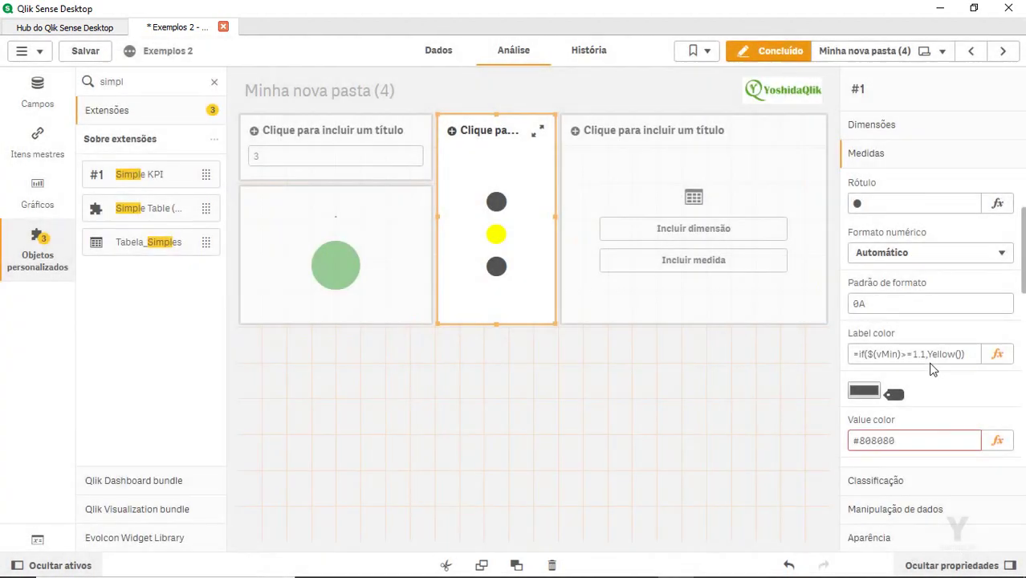
# Step: Replace the third measure's label color with the copied expression =if($(vMin)>=1.1 and $(vMin)<3,Yellow())
pyautogui.scroll(-2, 913, 385)
pyautogui.scroll(5, 914, 385)
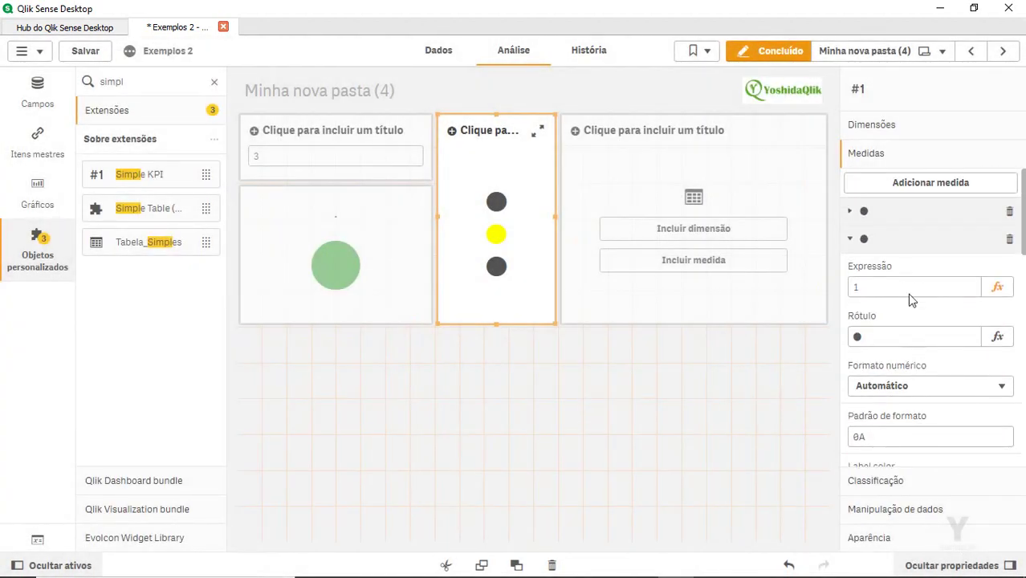
pyautogui.click(891, 247)
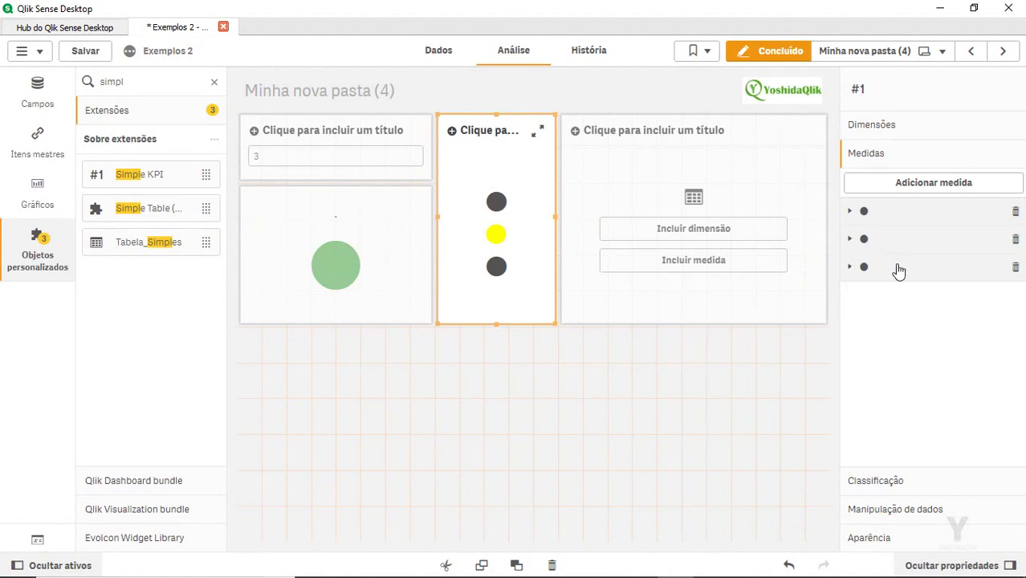
pyautogui.click(897, 270)
pyautogui.scroll(-2, 967, 385)
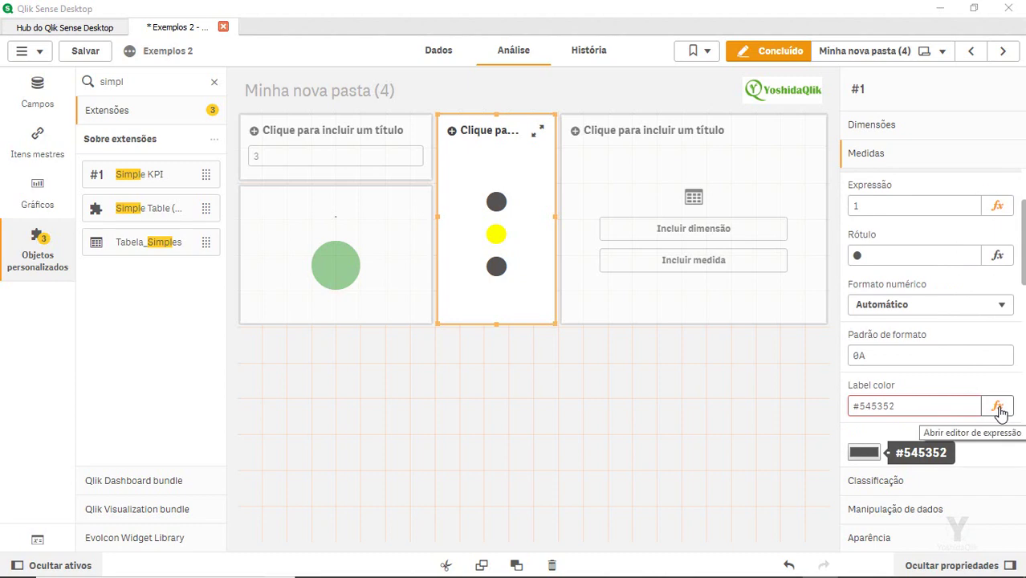
pyautogui.click(998, 410)
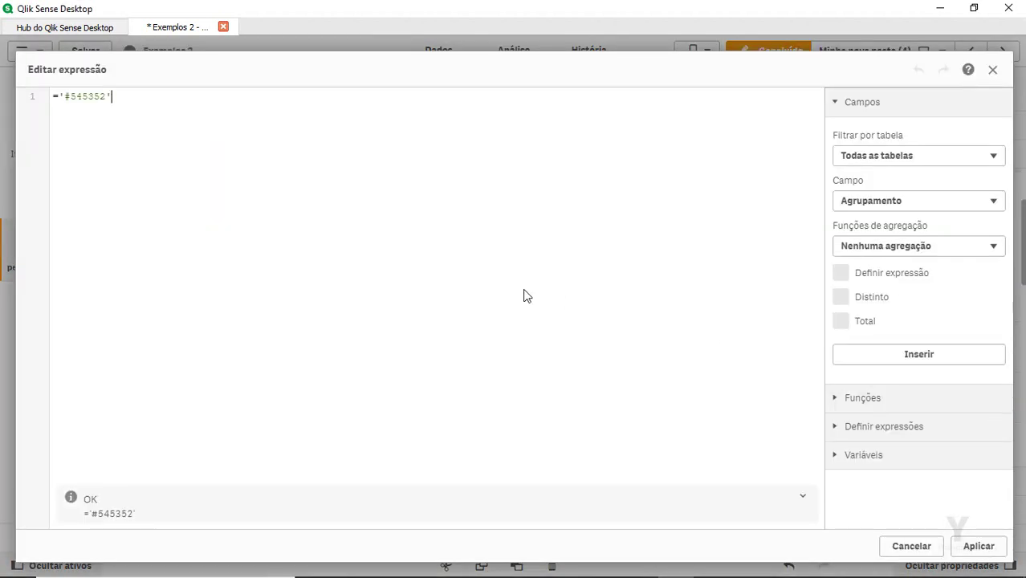
pyautogui.hotkey('ctrl', 'a')
pyautogui.write('=if($(vMin)>=1.1 and $(vMin)<3,Yellow())')
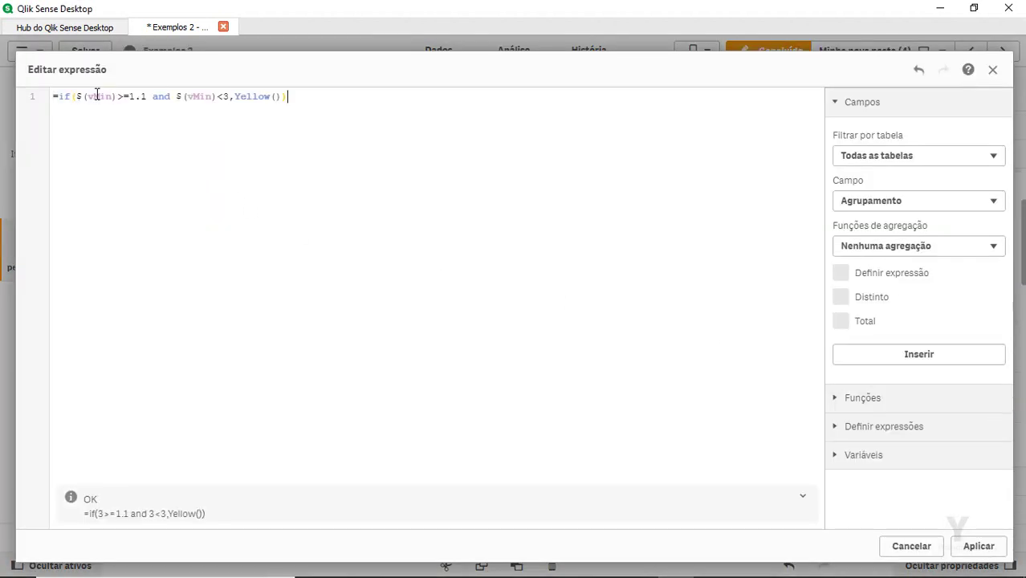
# Step: Reduce the condition in the third measure's label color expression to $(vMin)>=3 by removing the "and" part
pyautogui.click(125, 96)
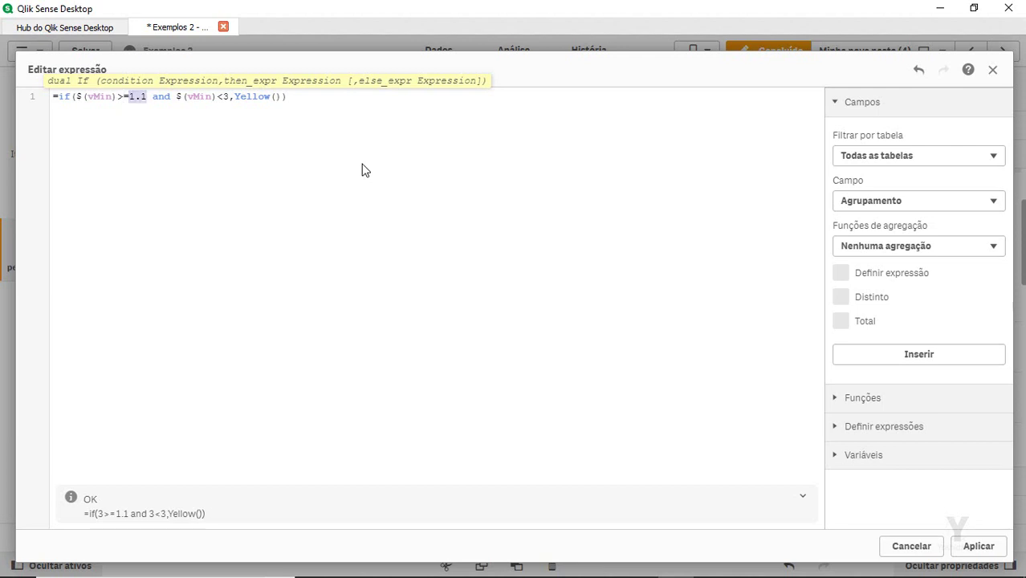
pyautogui.write('3')
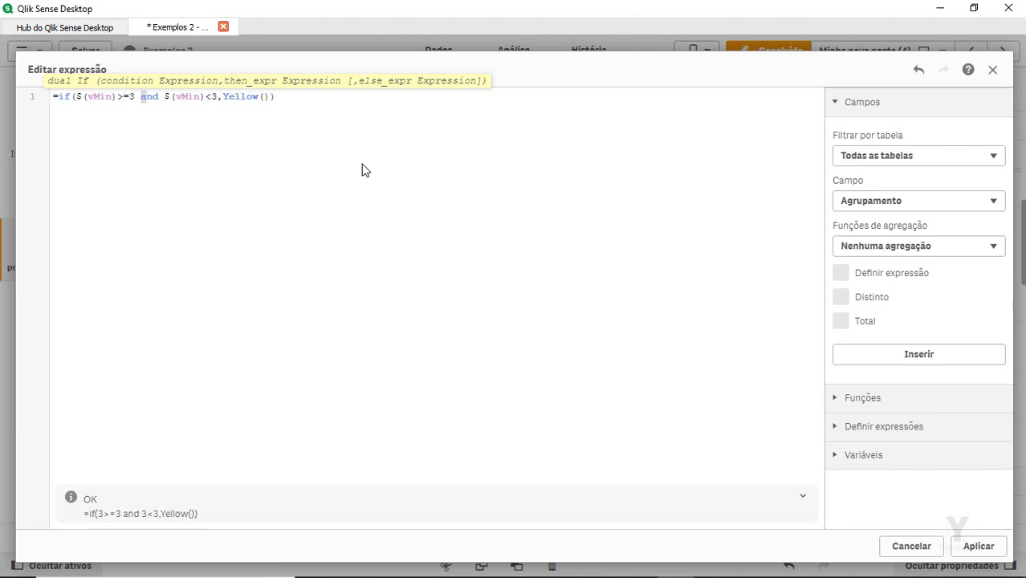
pyautogui.hotkey('shift', 'Right')
pyautogui.hotkey('shift', 'Right')
pyautogui.hotkey('shift', 'Right')
pyautogui.hotkey('shift', 'Right')
pyautogui.hotkey('shift', 'Right')
pyautogui.hotkey('shift', 'Right')
pyautogui.hotkey('shift', 'Right')
pyautogui.hotkey('shift', 'Right')
pyautogui.hotkey('shift', 'Right')
pyautogui.hotkey('shift', 'Right')
pyautogui.hotkey('shift', 'Right')
pyautogui.hotkey('shift', 'Right')
pyautogui.hotkey('shift', 'Right')
pyautogui.press('Delete')
pyautogui.press('Right')
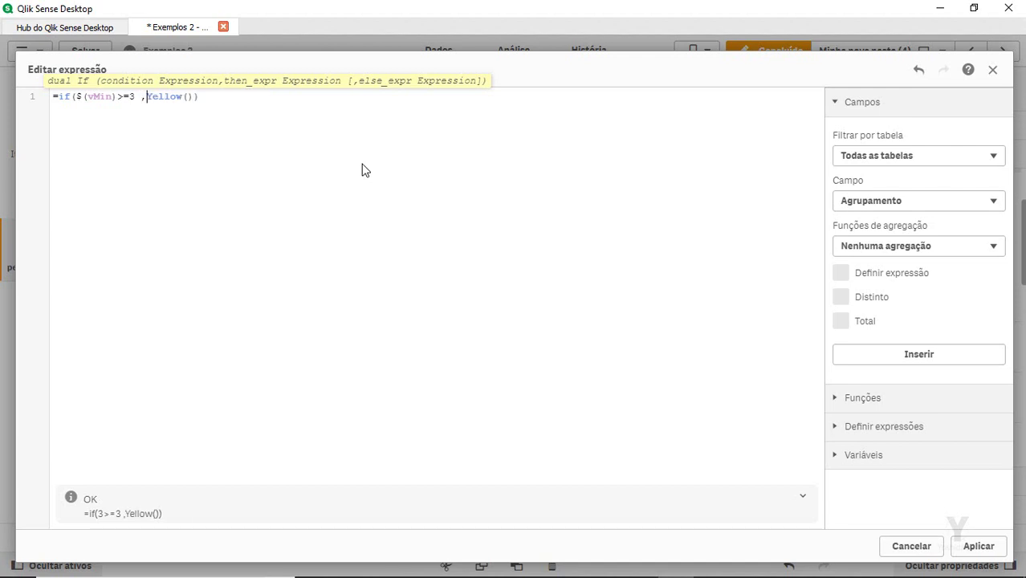
# Step: Change the third measure's color function to green() and apply the expression =if($(vMin)>=3 ,green())
pyautogui.hotkey('shift', 'Right')
pyautogui.hotkey('shift', 'Right')
pyautogui.hotkey('shift', 'Right')
pyautogui.hotkey('shift', 'Right')
pyautogui.hotkey('shift', 'Right')
pyautogui.hotkey('shift', 'Right')
pyautogui.hotkey('shift', 'Right')
pyautogui.hotkey('shift', 'Right')
pyautogui.write('red')
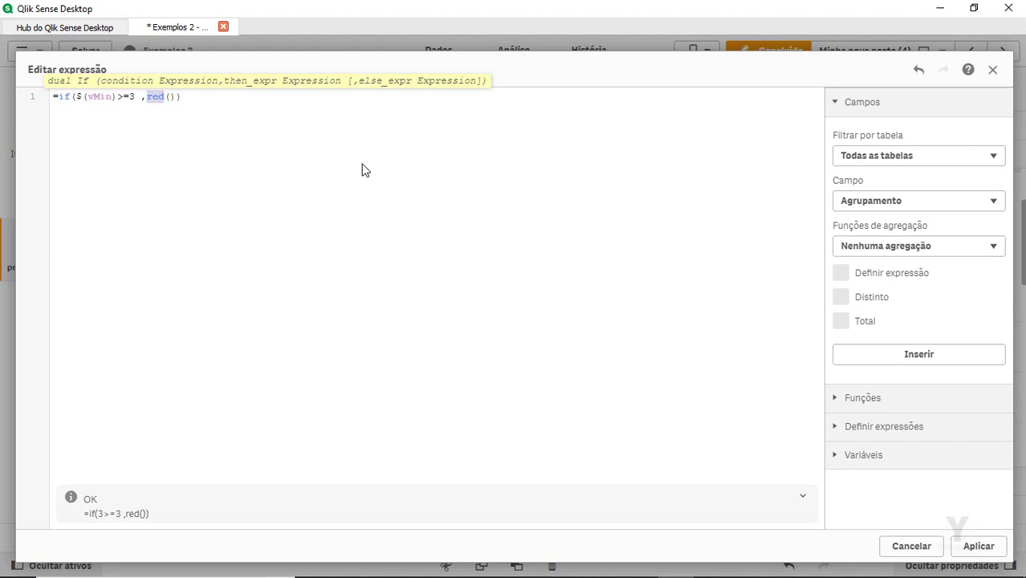
pyautogui.write('green')
pyautogui.click(981, 546)
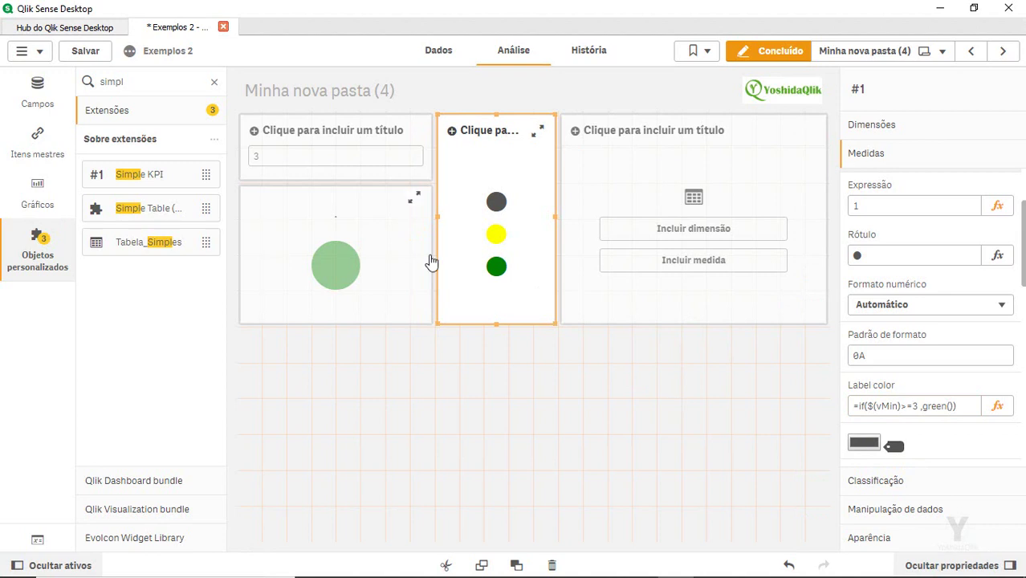
# Step: Review the second measure's label color expression in the expression editor and close it without changing anything
pyautogui.click(957, 255)
pyautogui.click(939, 270)
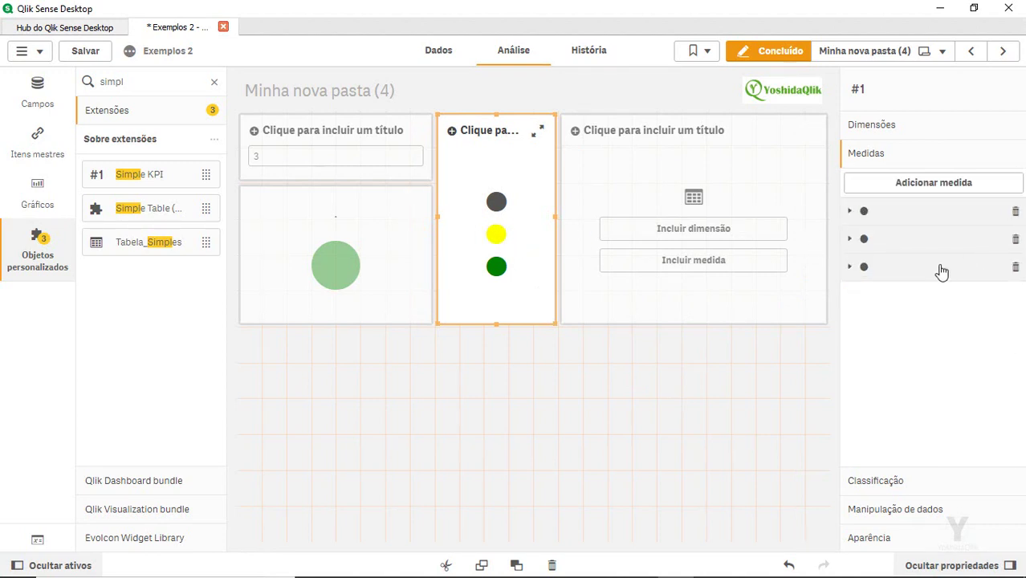
pyautogui.click(917, 243)
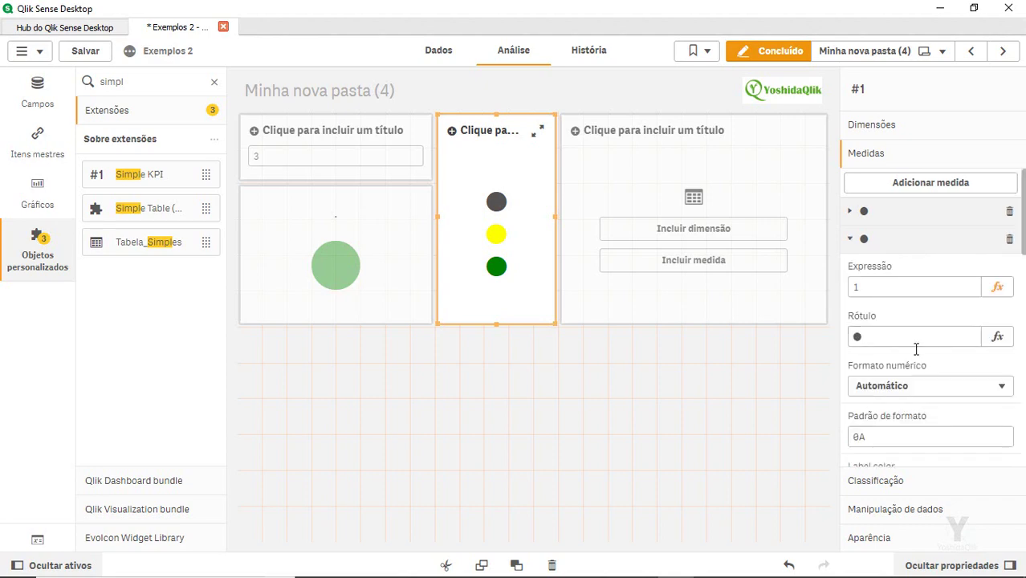
pyautogui.scroll(-3, 916, 341)
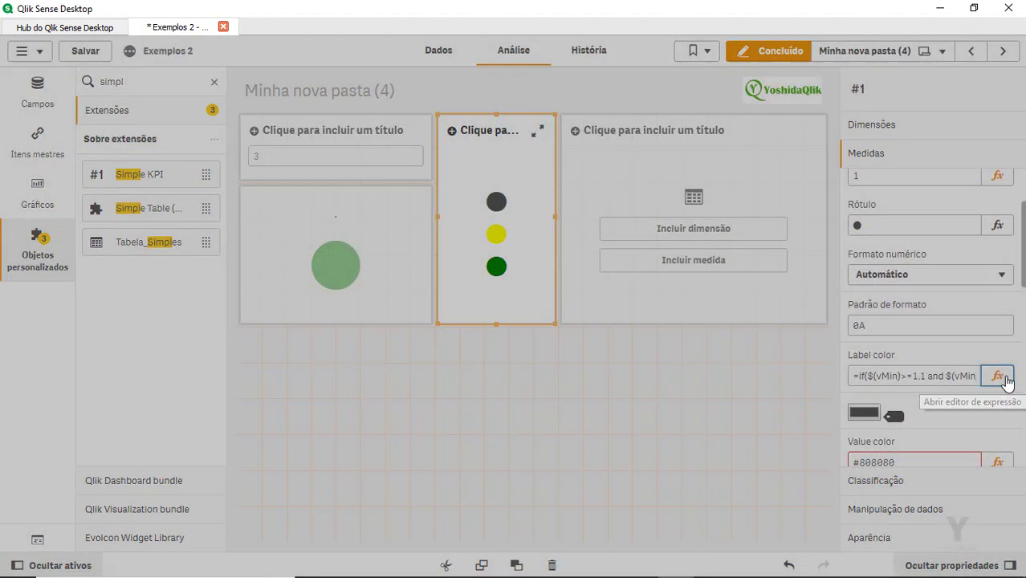
pyautogui.click(997, 376)
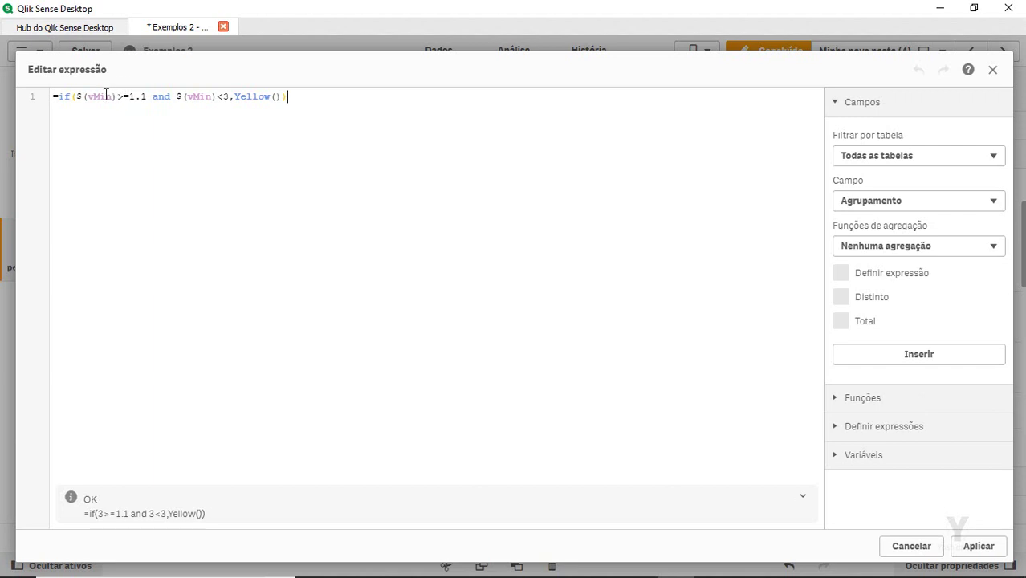
pyautogui.click(232, 96)
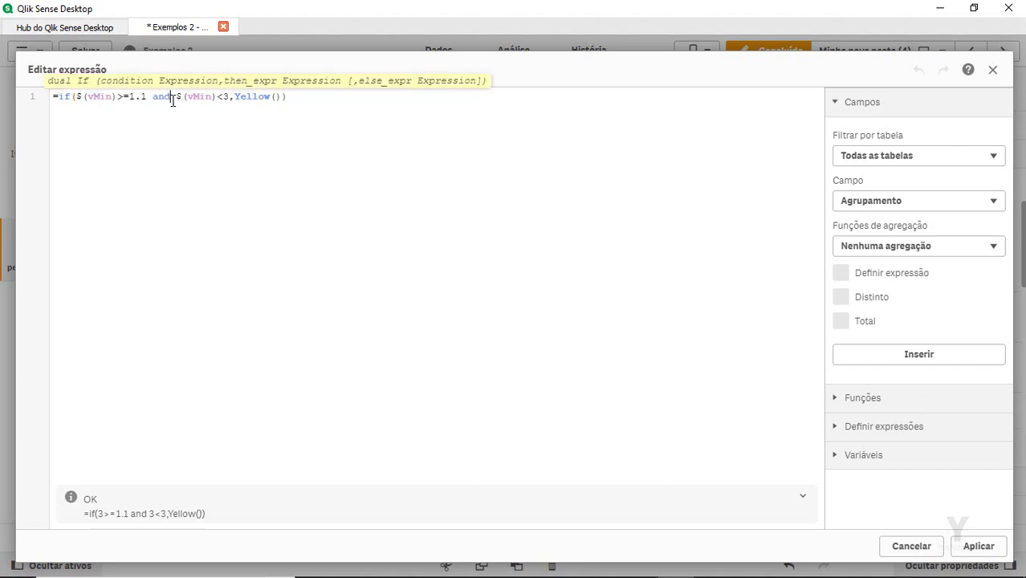
pyautogui.click(1003, 548)
# Step: Leave edit mode and test the traffic light by entering 1, 2 and 3 as the vMin value
pyautogui.click(775, 54)
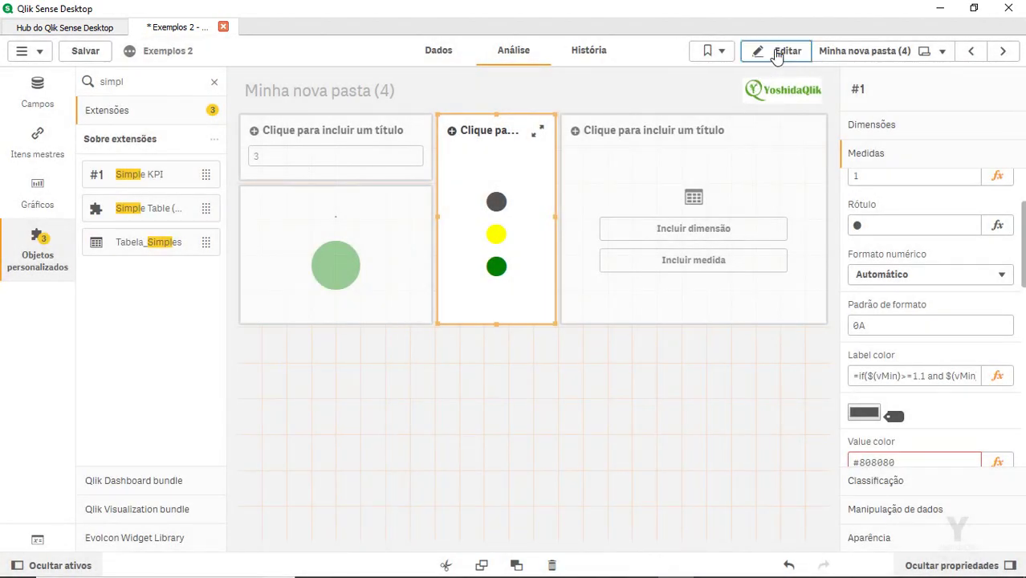
pyautogui.click(224, 152)
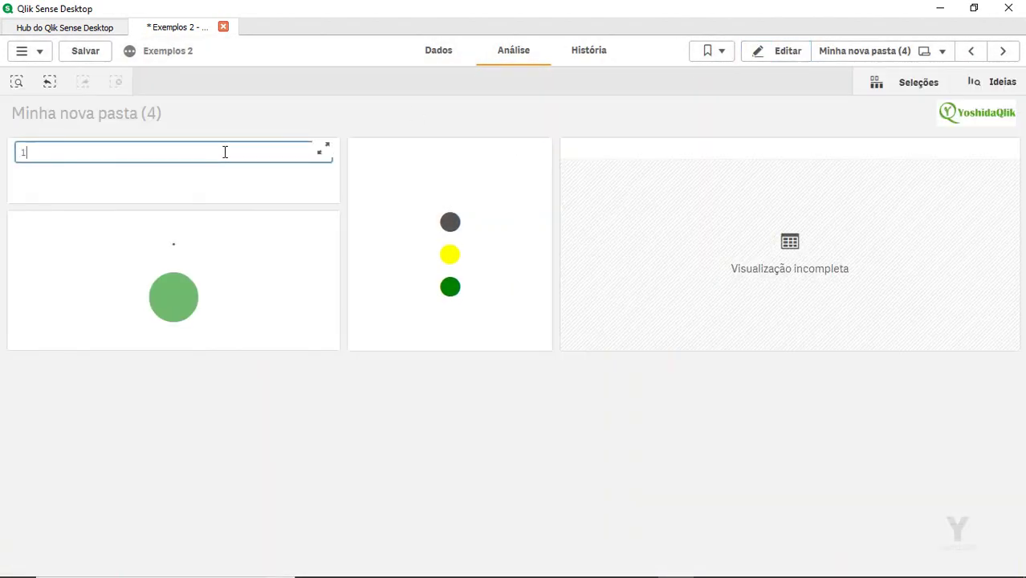
pyautogui.write('1')
pyautogui.press('Return')
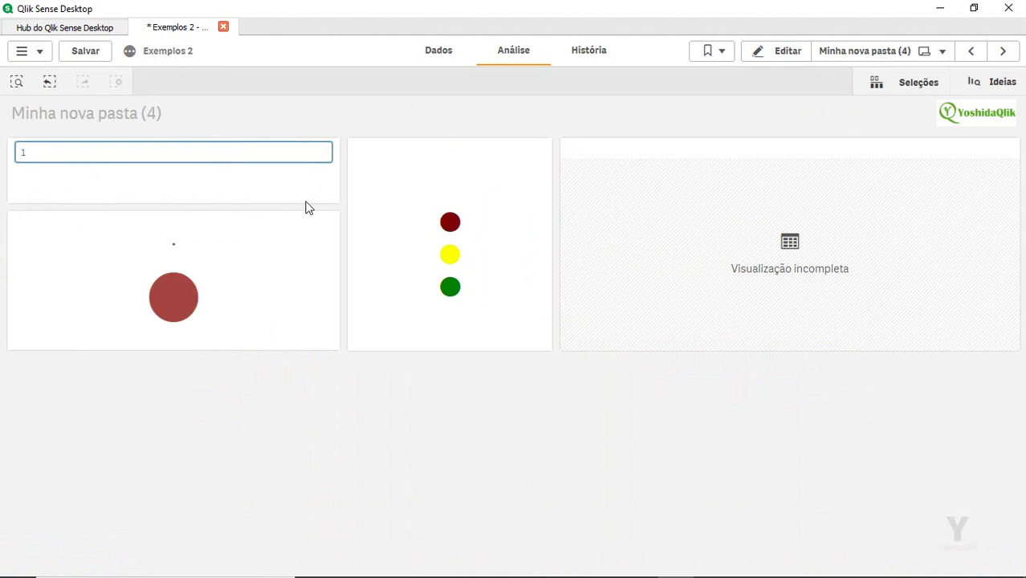
pyautogui.write('2')
pyautogui.press('Return')
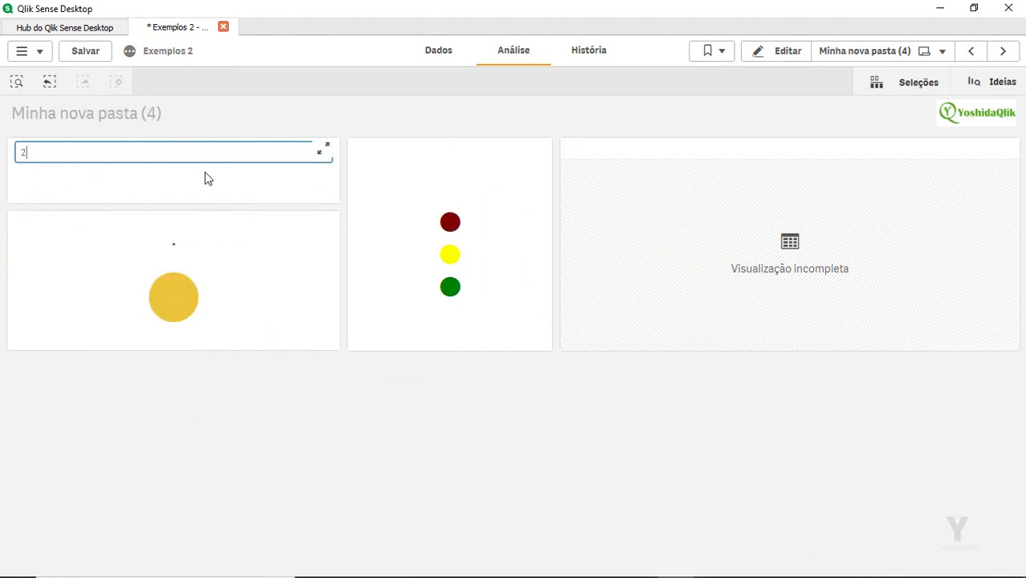
pyautogui.write('3')
pyautogui.press('Return')
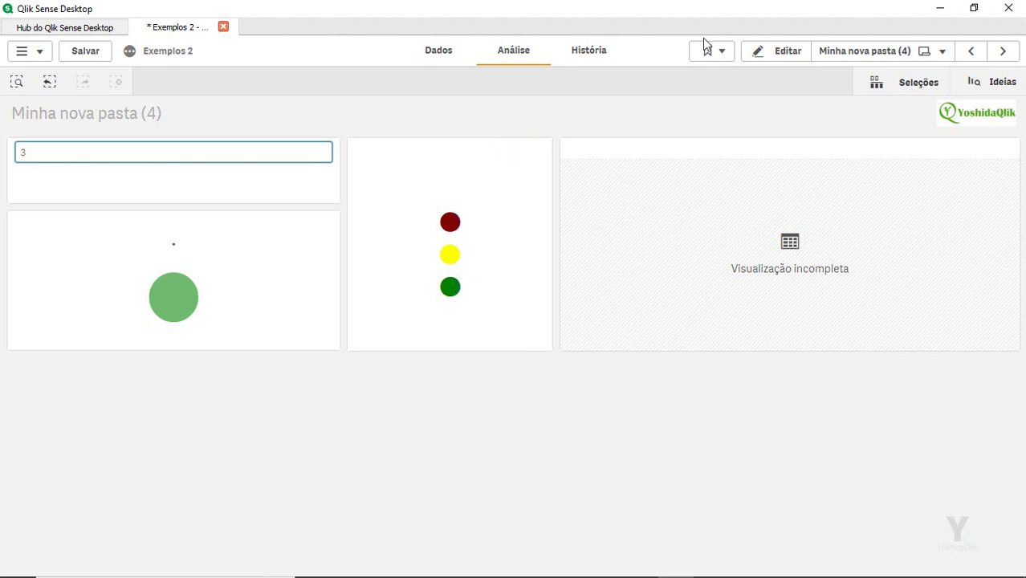
# Step: Return to edit mode and add Black as the else color in the traffic light's first measure label color expression
pyautogui.click(781, 64)
pyautogui.click(528, 232)
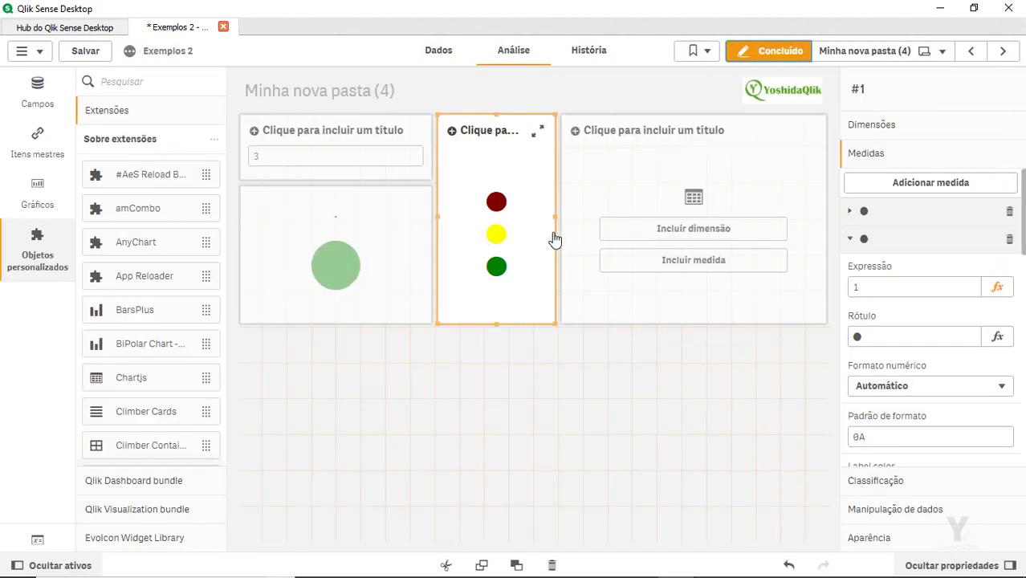
pyautogui.scroll(-1, 900, 215)
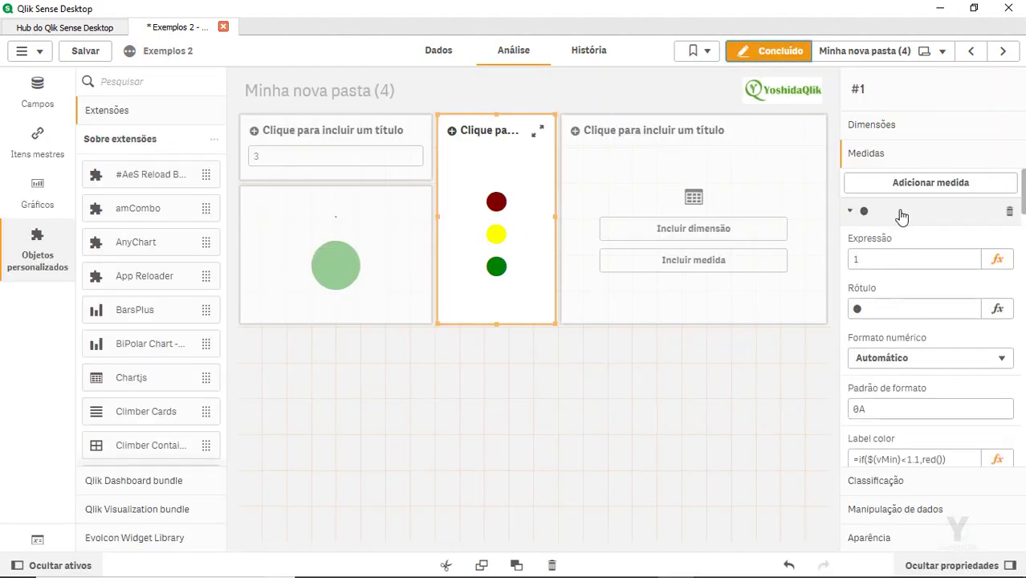
pyautogui.scroll(-5, 908, 315)
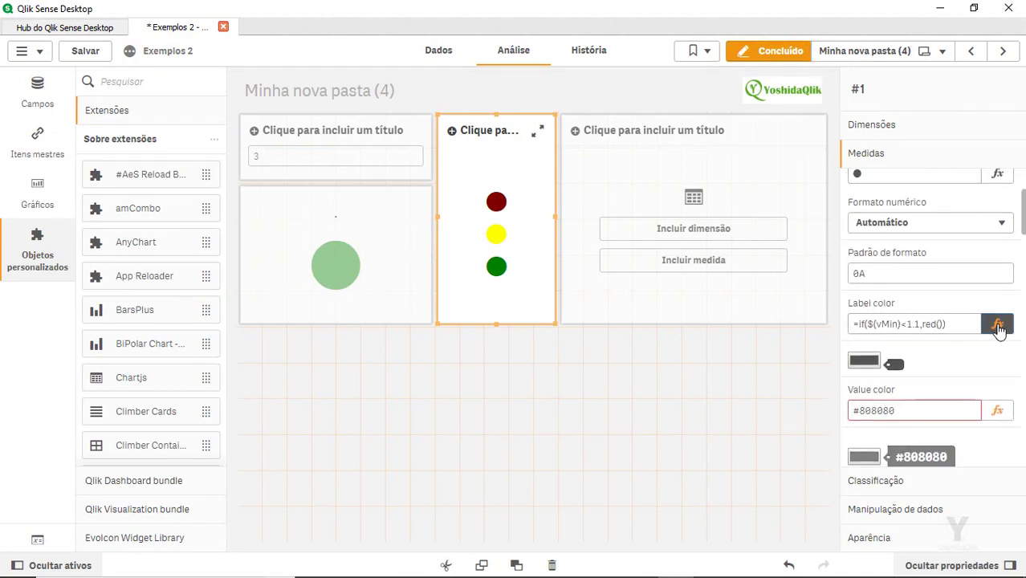
pyautogui.click(997, 322)
pyautogui.write(',')
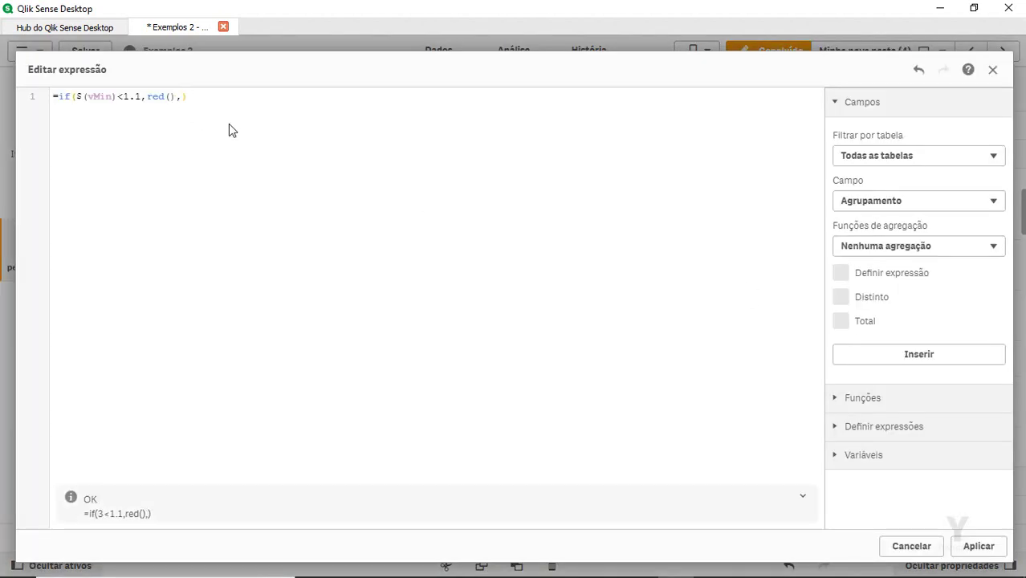
pyautogui.write('clack')
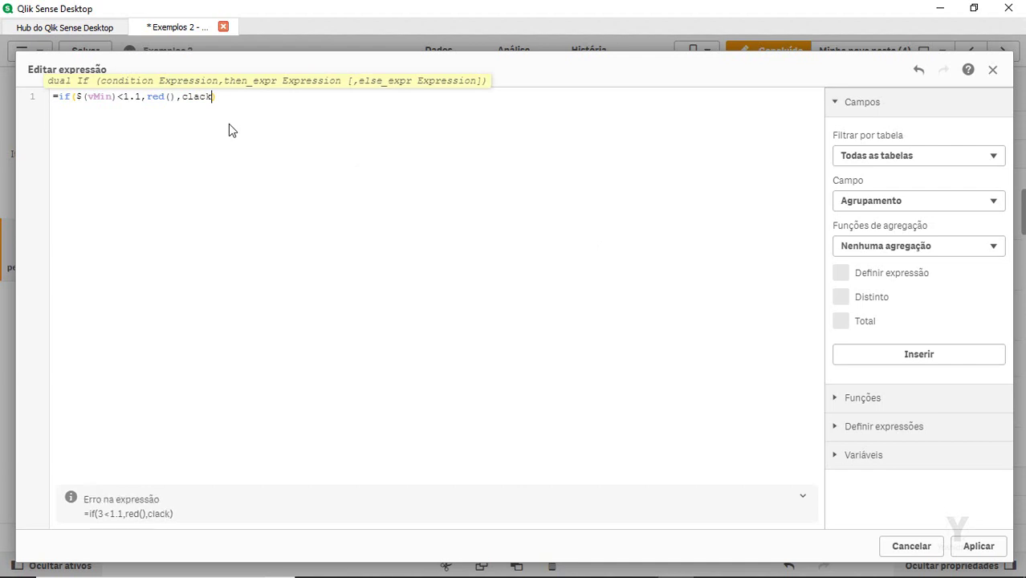
pyautogui.press('BackSpace')
pyautogui.press('BackSpace')
pyautogui.press('BackSpace')
pyautogui.press('BackSpace')
pyautogui.press('BackSpace')
pyautogui.write('bla')
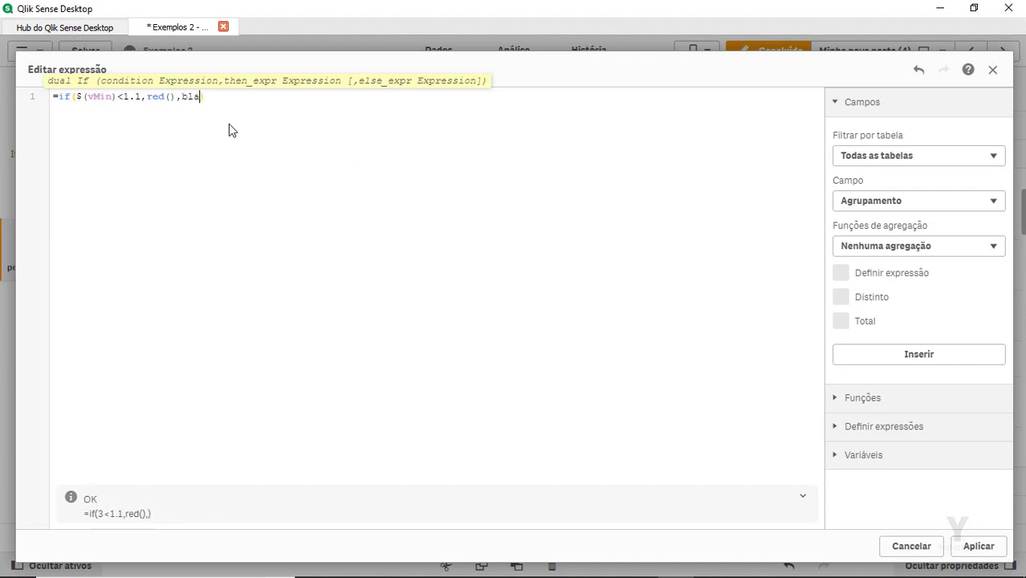
pyautogui.write('c')
pyautogui.press('Return')
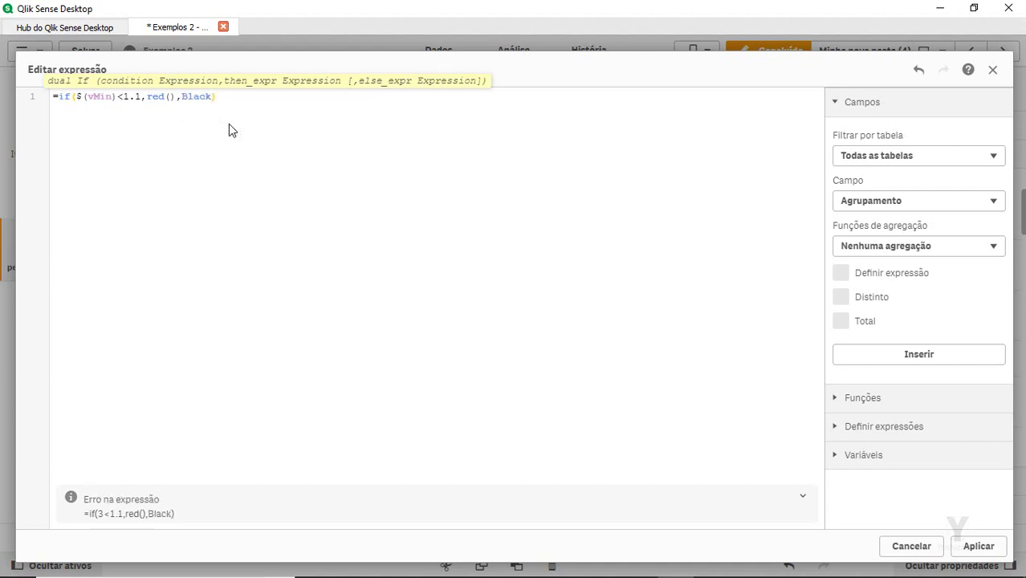
# Step: Complete the first measure's label color as =if($(vMin)<1.1,red(),Black()), select the Black() fallback part for reuse, and apply the expression
pyautogui.press('Left')
pyautogui.press('Left')
pyautogui.press('Left')
pyautogui.press('Left')
pyautogui.press('Left')
pyautogui.press('Left')
pyautogui.press('Left')
pyautogui.press('Left')
pyautogui.hotkey('shift', 'End')
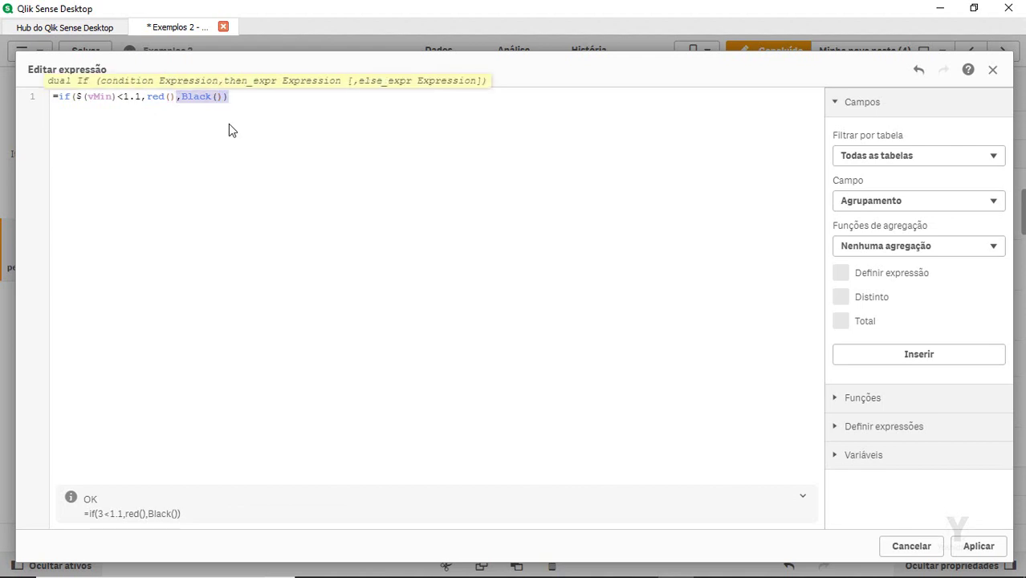
pyautogui.click(979, 546)
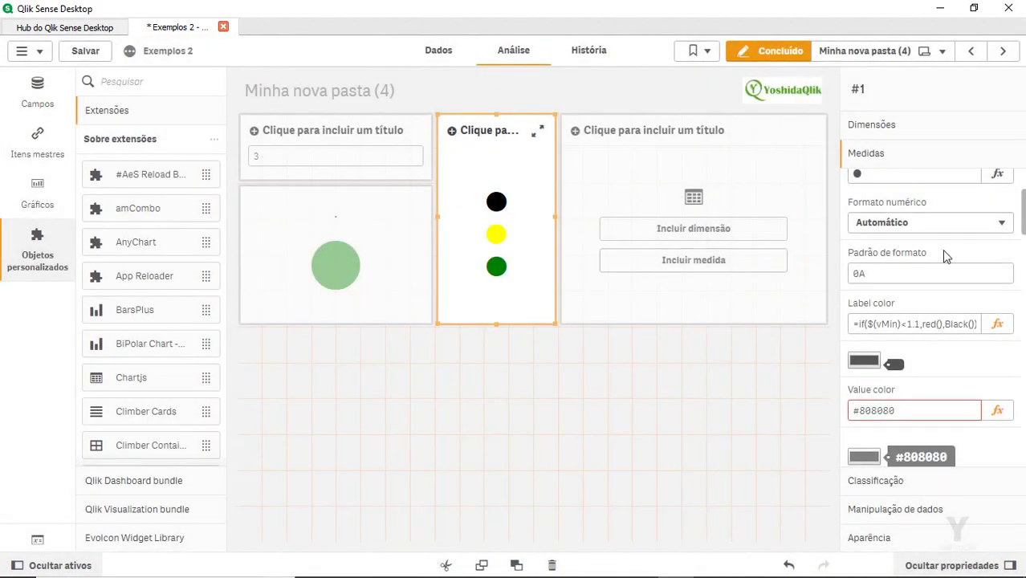
# Step: Add ,Black() as the else color in the second measure's label color expression, after Yellow(), and apply it
pyautogui.scroll(3, 944, 253)
pyautogui.scroll(1, 924, 212)
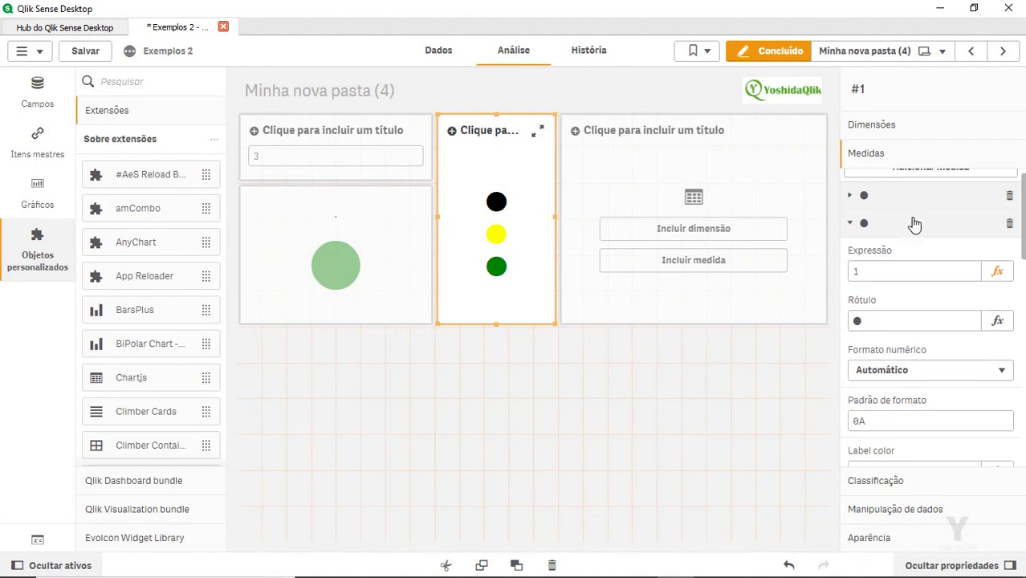
pyautogui.scroll(-3, 946, 338)
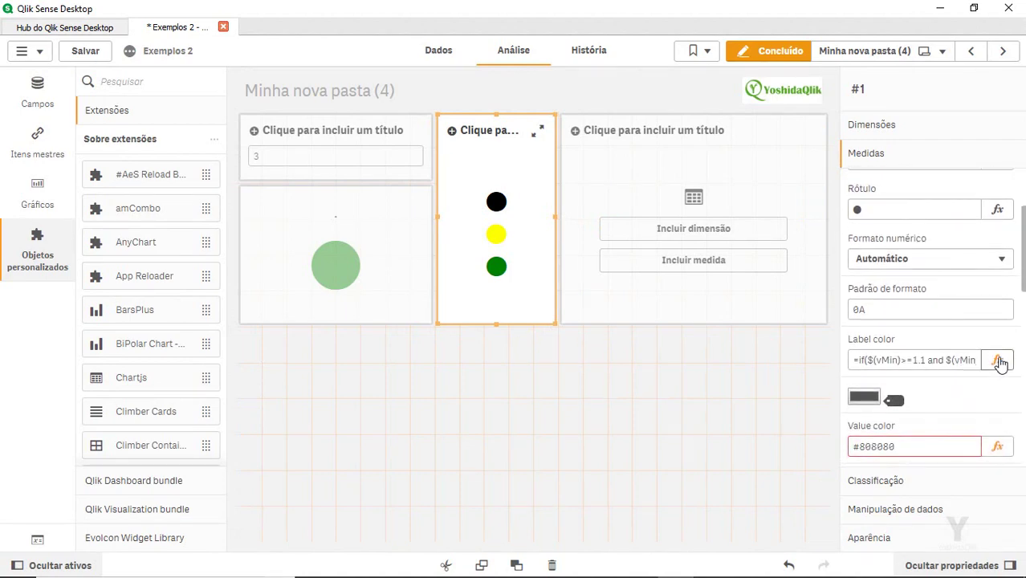
pyautogui.click(997, 361)
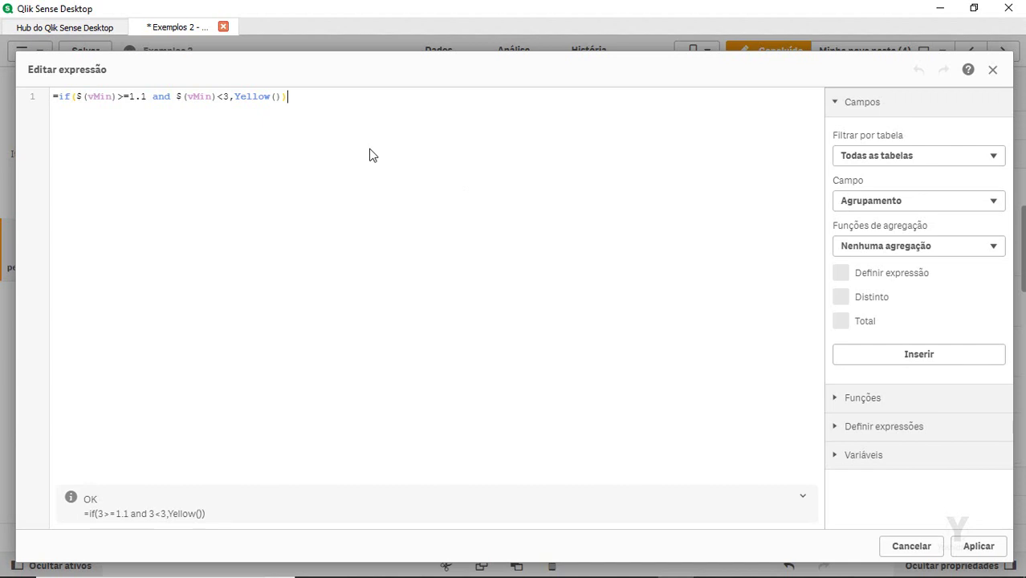
pyautogui.write(',Black()')
pyautogui.click(969, 546)
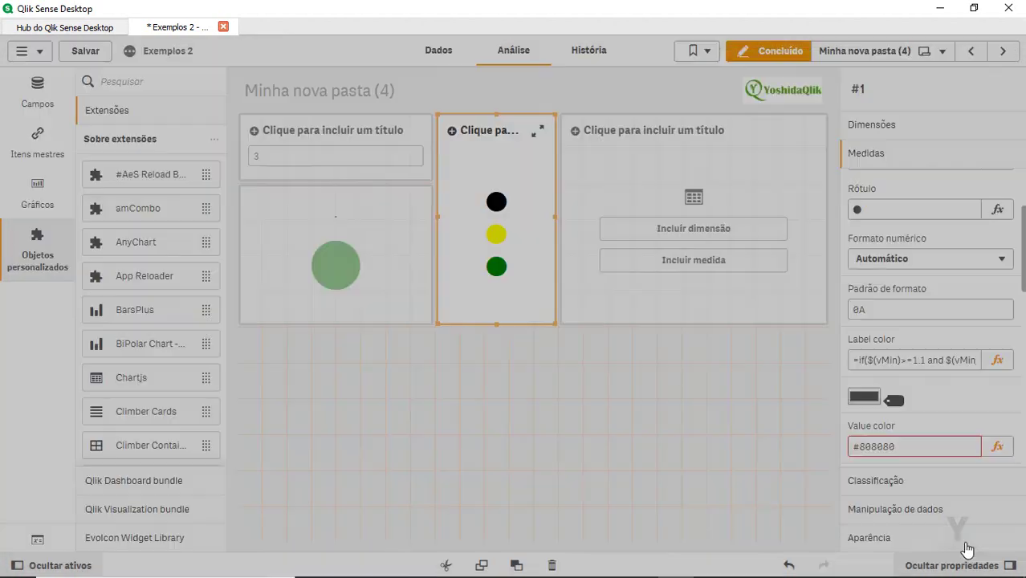
# Step: Extend the third measure's label color expression to =if($(vMin)>=3 ,green(),Black()) and apply it
pyautogui.scroll(3, 911, 275)
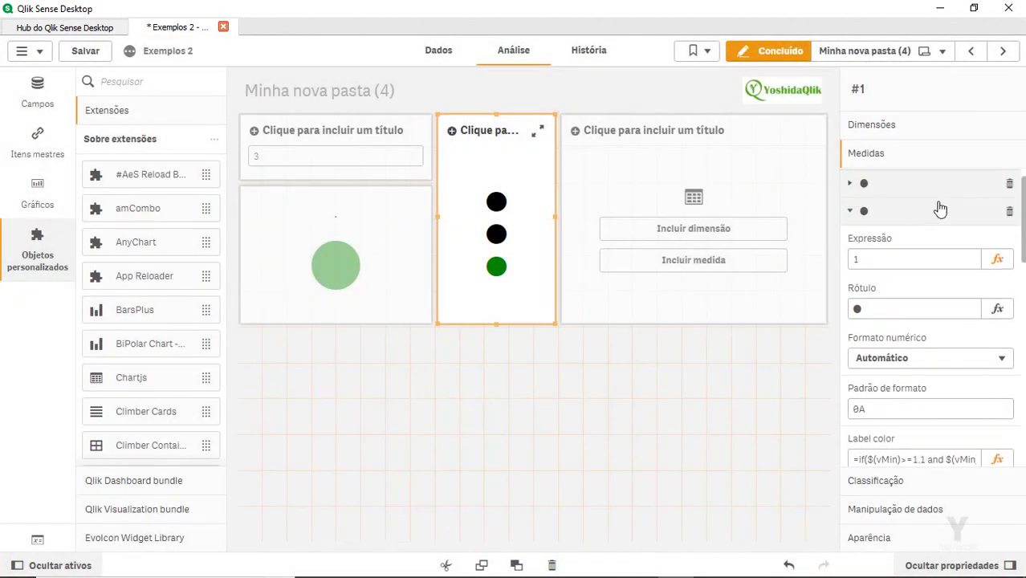
pyautogui.scroll(1, 938, 205)
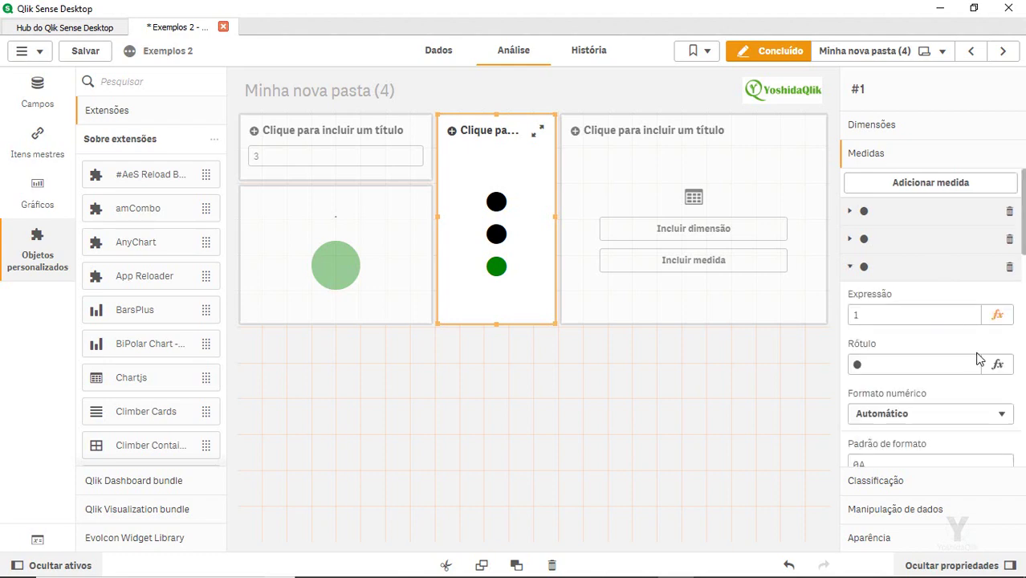
pyautogui.scroll(-5, 989, 447)
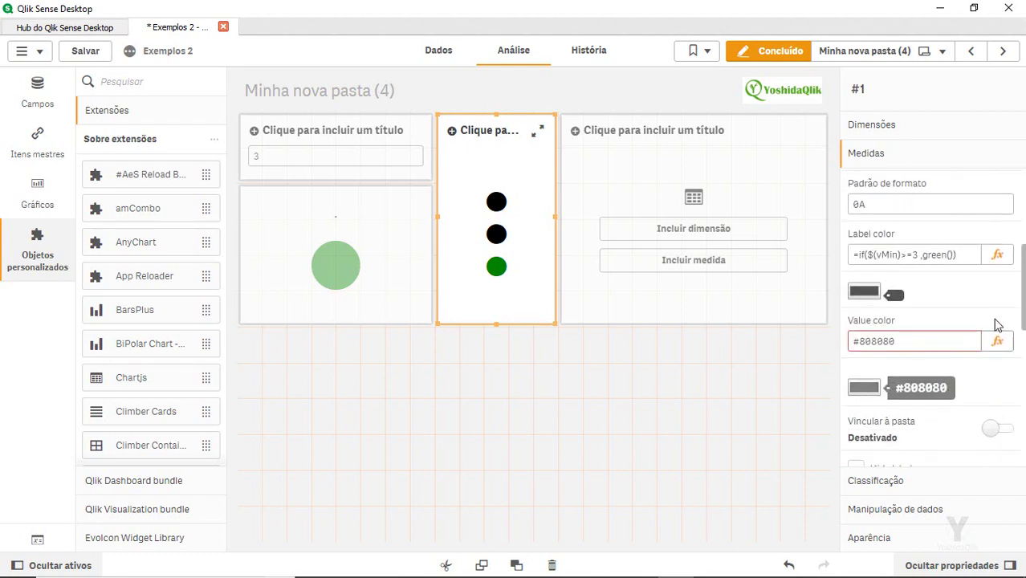
pyautogui.click(997, 255)
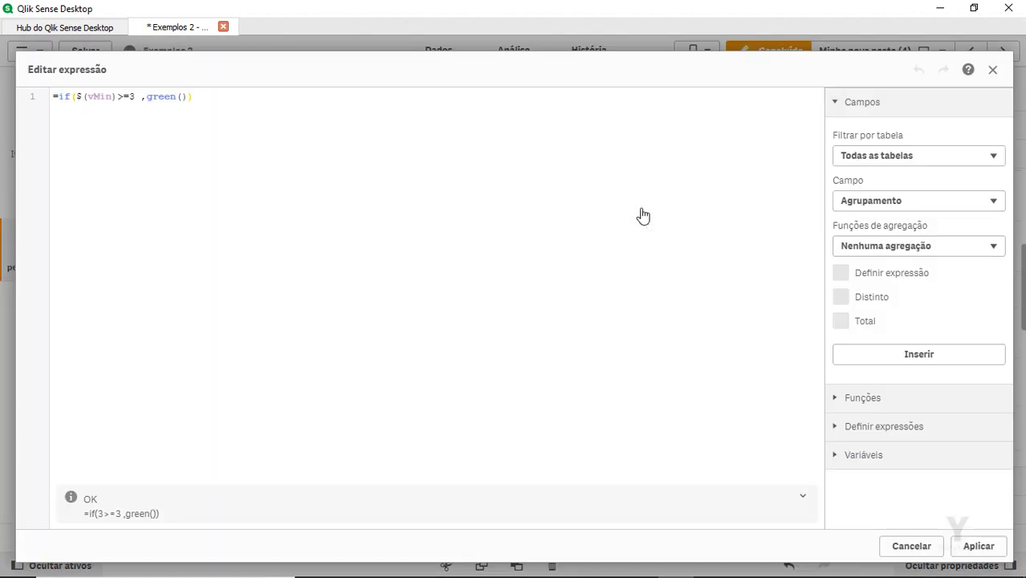
pyautogui.write(',Black()')
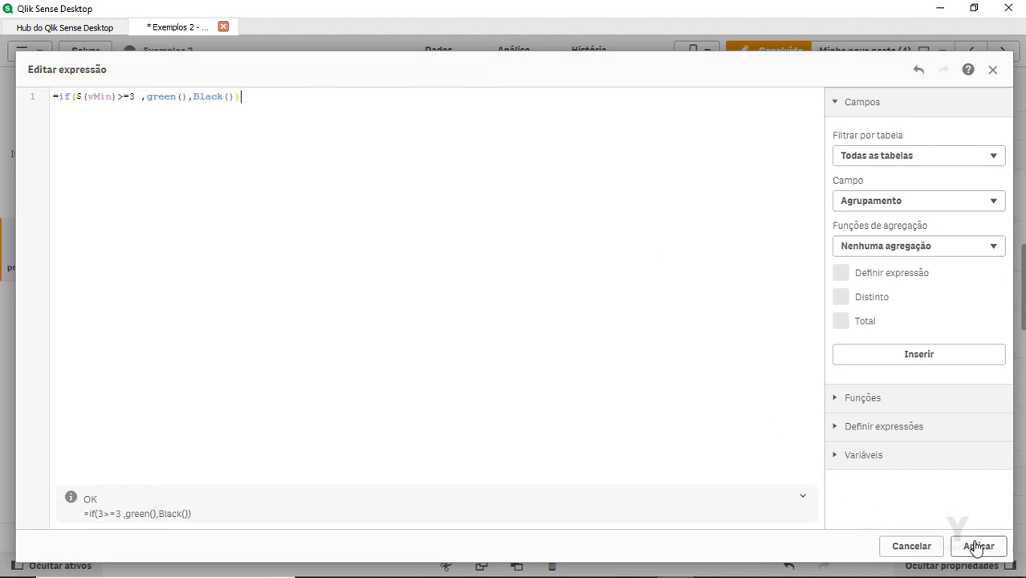
pyautogui.click(976, 548)
# Step: Leave edit mode and test the black fallback colors by entering 1, 2 and 3 as the vMin value
pyautogui.click(763, 52)
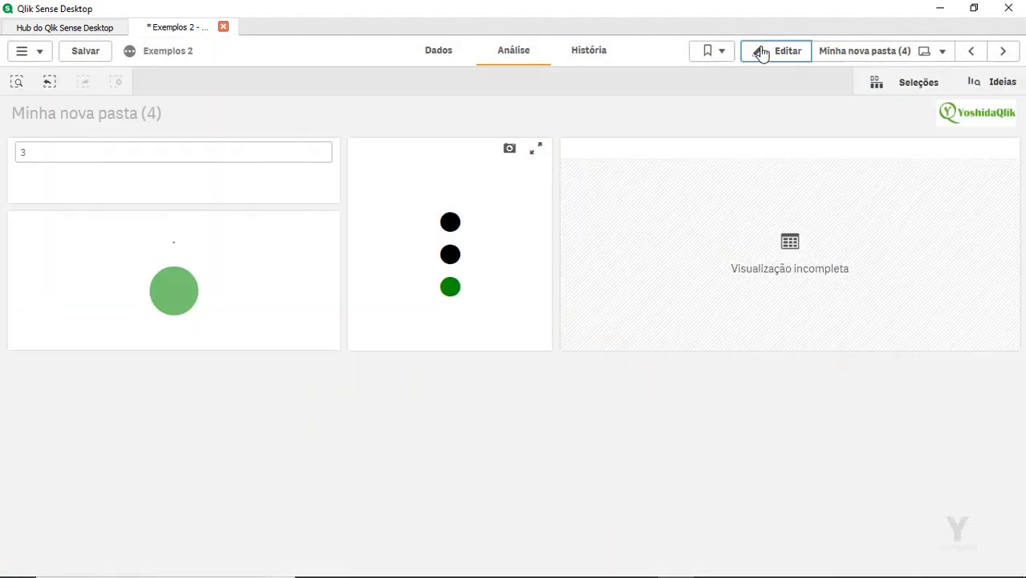
pyautogui.click(135, 151)
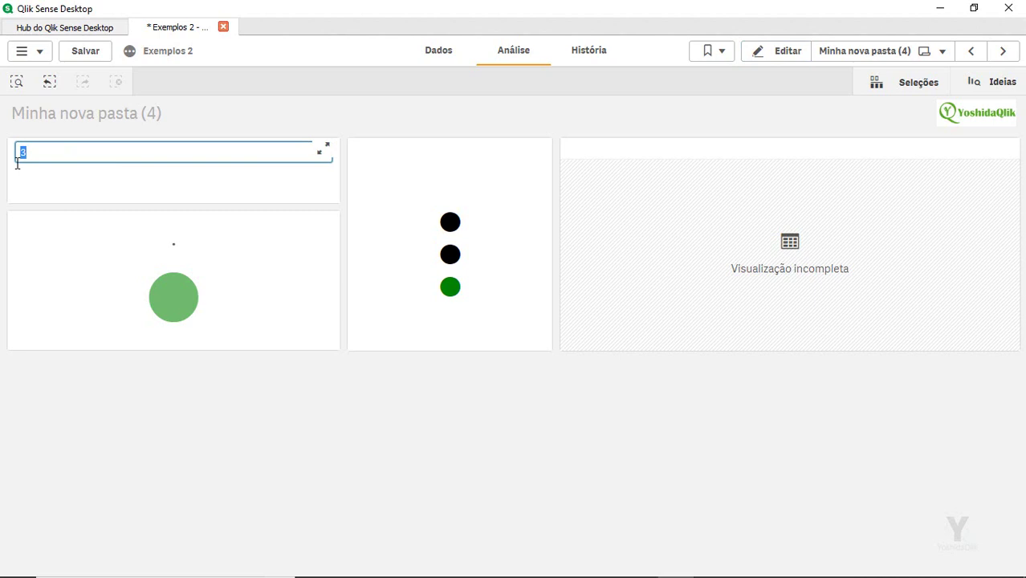
pyautogui.press('Return')
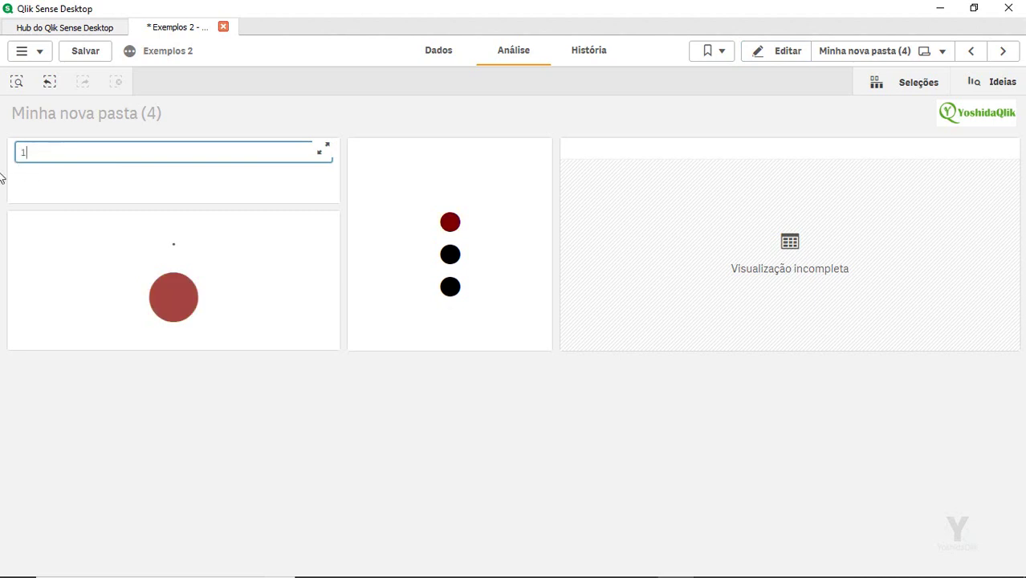
pyautogui.press('BackSpace')
pyautogui.write('2')
pyautogui.press('Return')
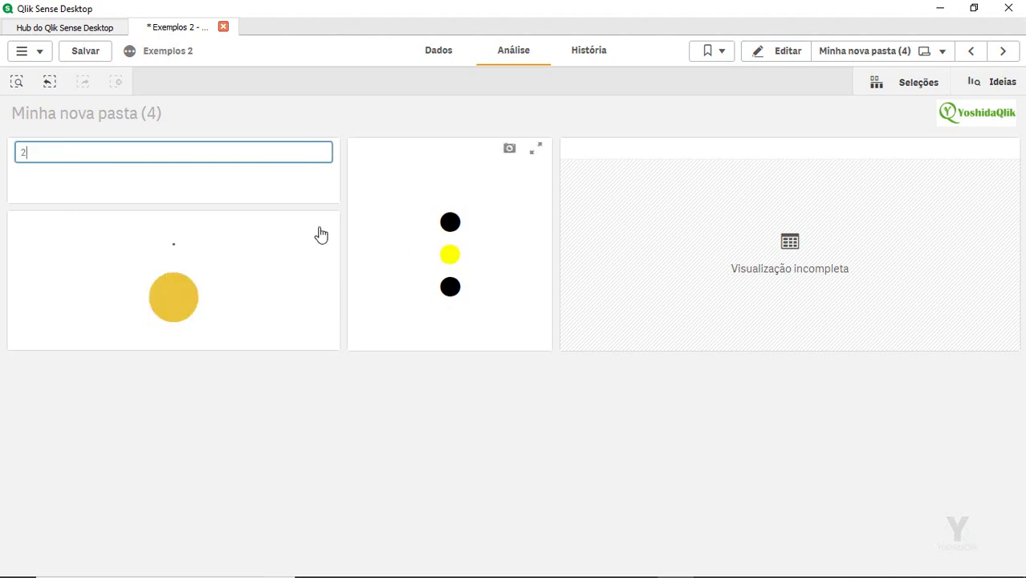
pyautogui.click(41, 157)
pyautogui.write('3')
pyautogui.press('Return')
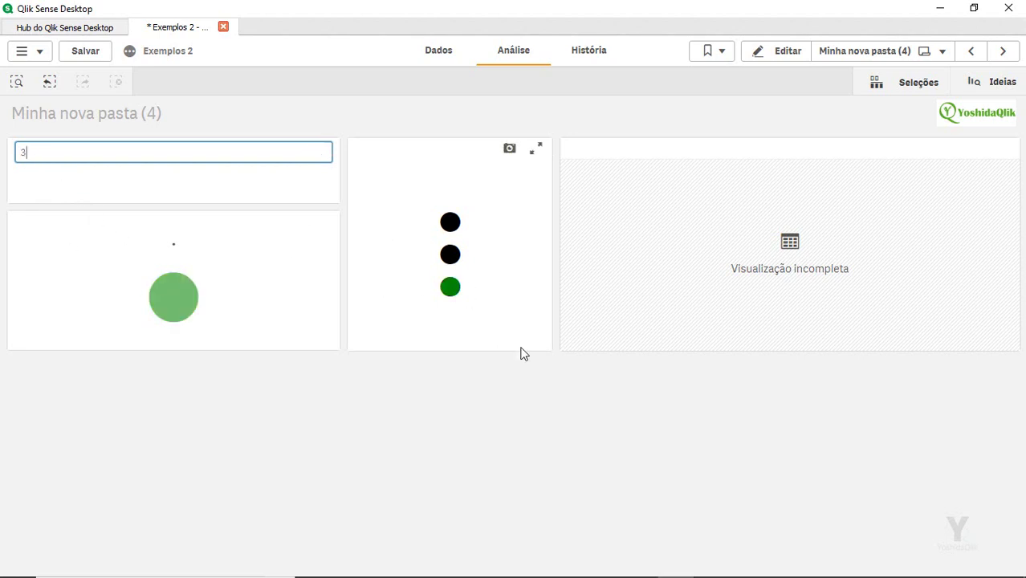
# Step: Reopen the sheet for editing and select the circle symbol in the third traffic light measure's label for reuse
pyautogui.click(779, 53)
pyautogui.click(481, 202)
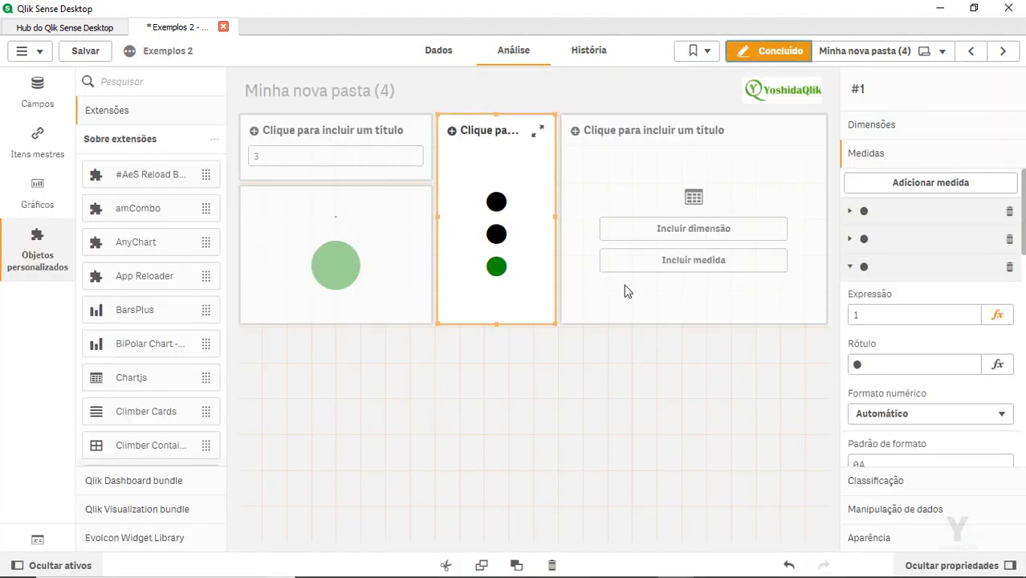
pyautogui.doubleClick(879, 362)
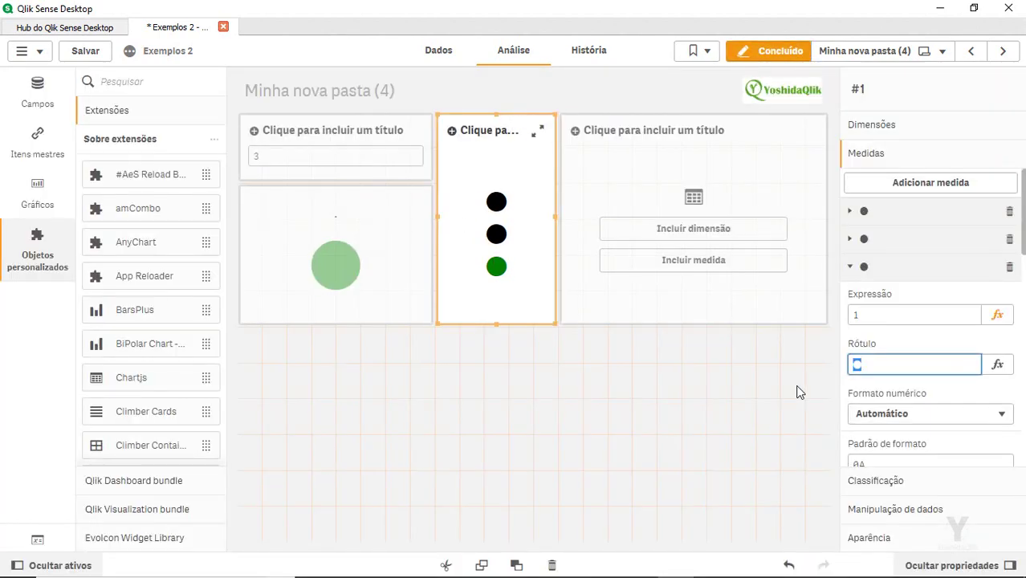
# Step: Add the field Agrupamento as the dimension of the empty table
pyautogui.click(764, 185)
pyautogui.click(717, 229)
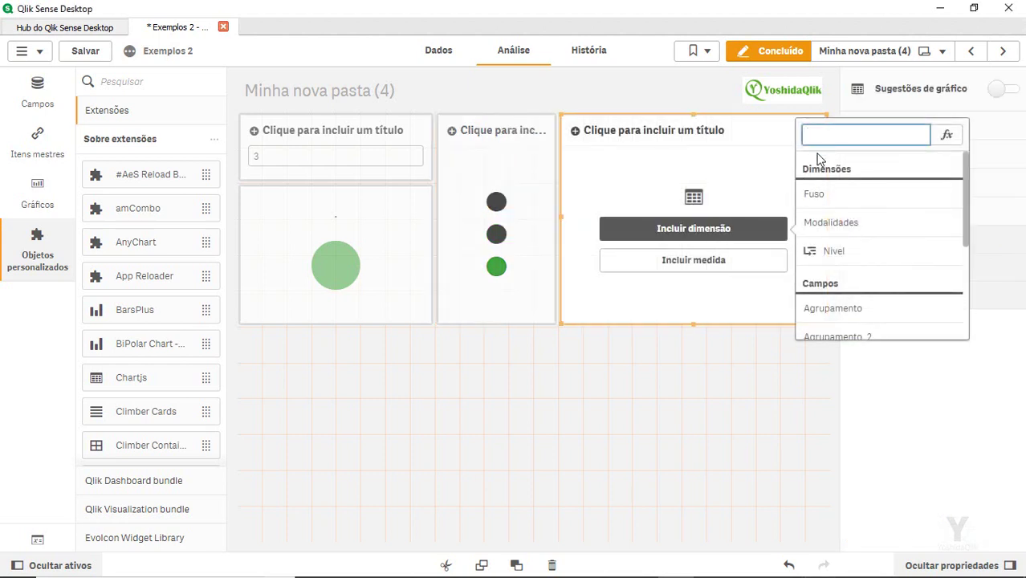
pyautogui.write('agru')
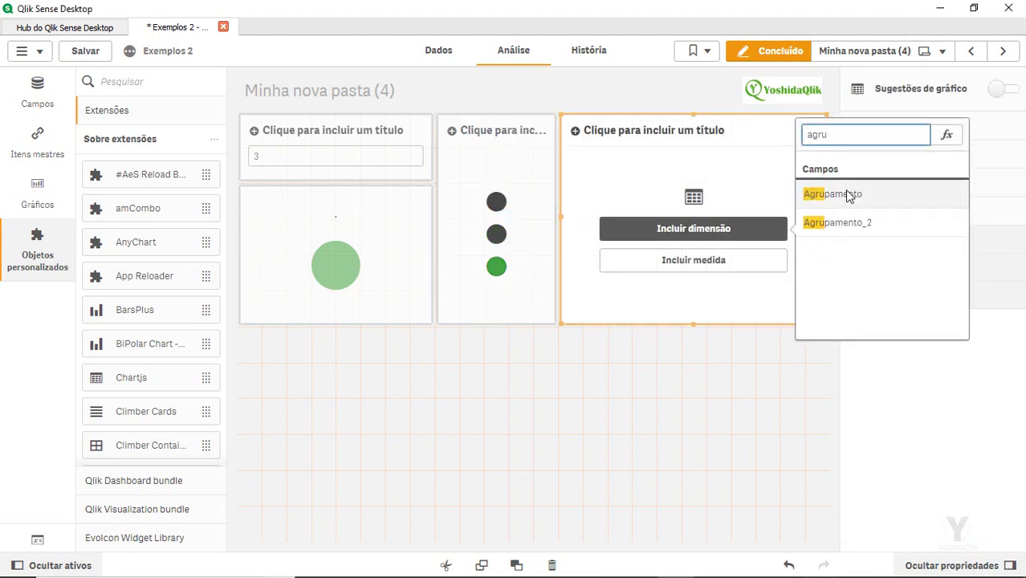
pyautogui.click(847, 195)
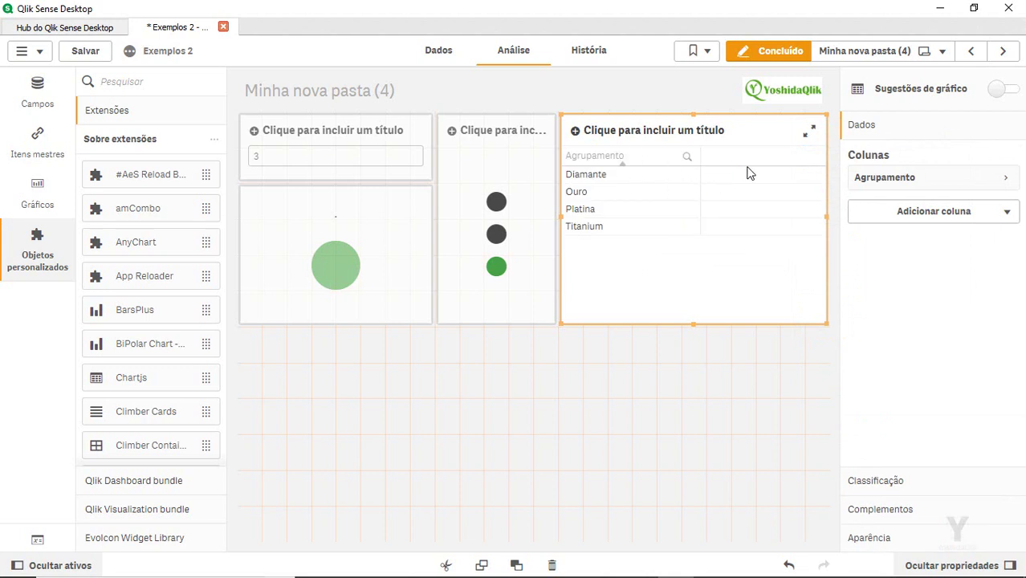
# Step: Add a measure column to the table with the expression rowno()
pyautogui.click(915, 215)
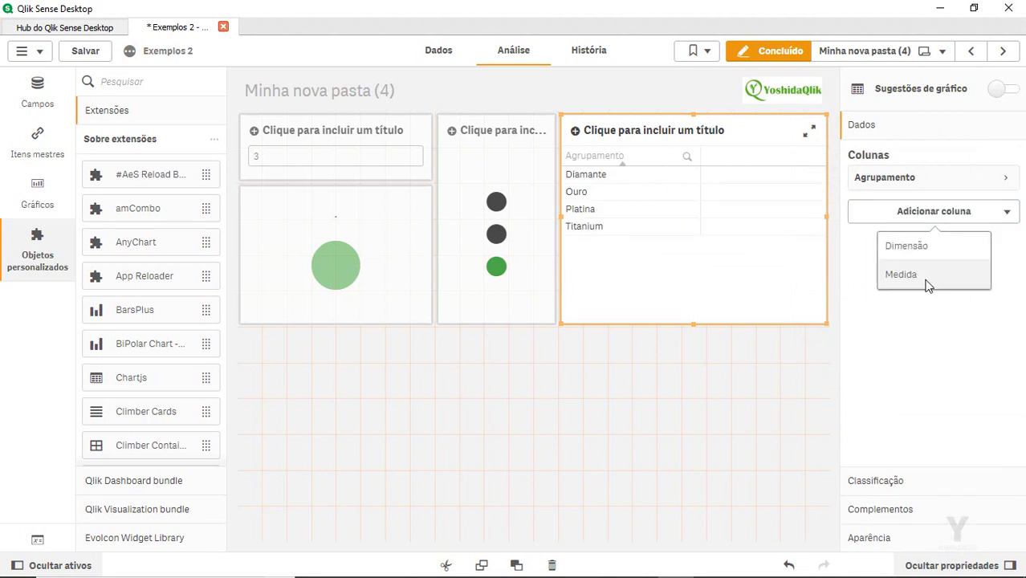
pyautogui.click(927, 286)
pyautogui.click(999, 257)
pyautogui.write('row')
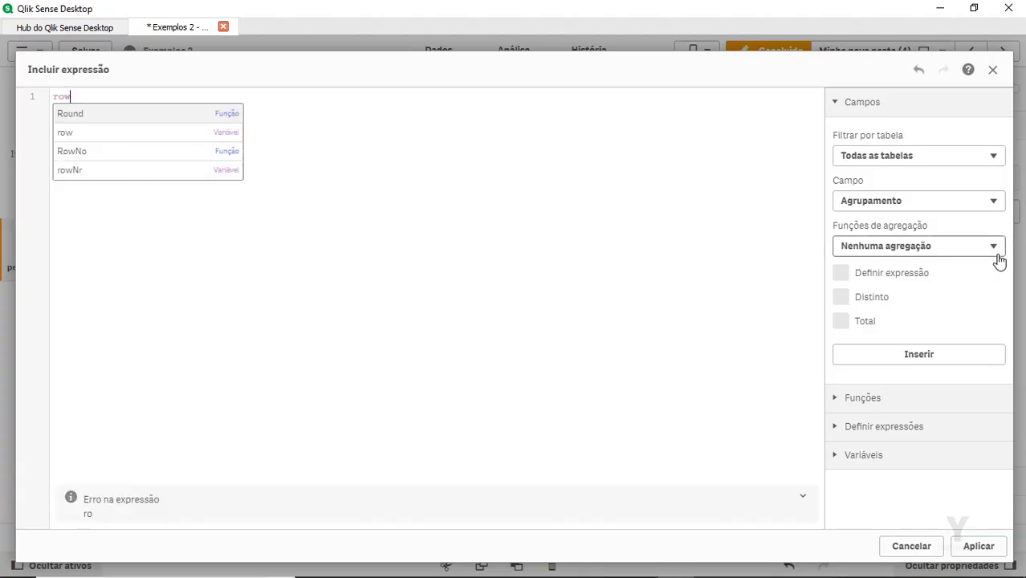
pyautogui.write('no()')
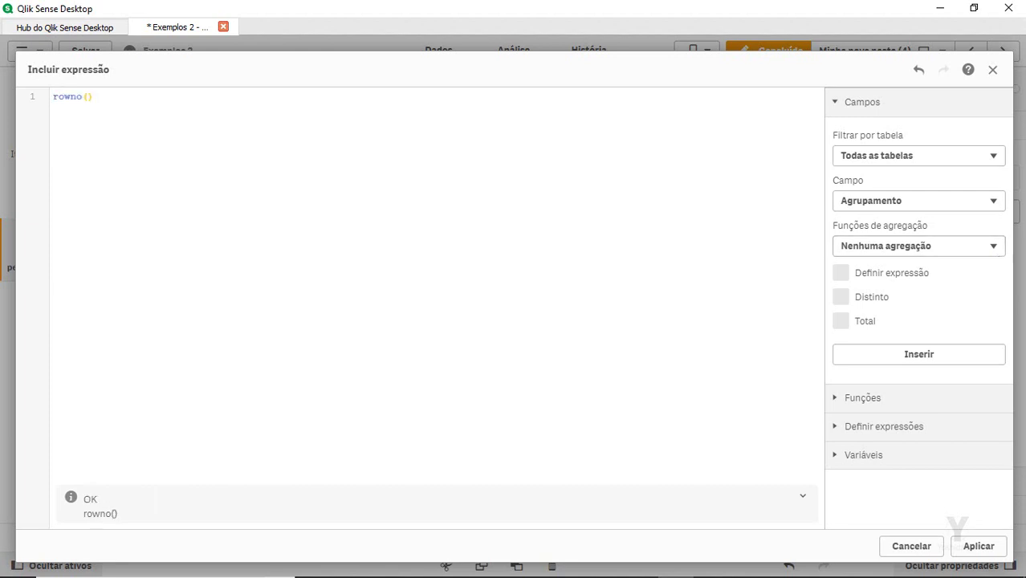
pyautogui.click(977, 546)
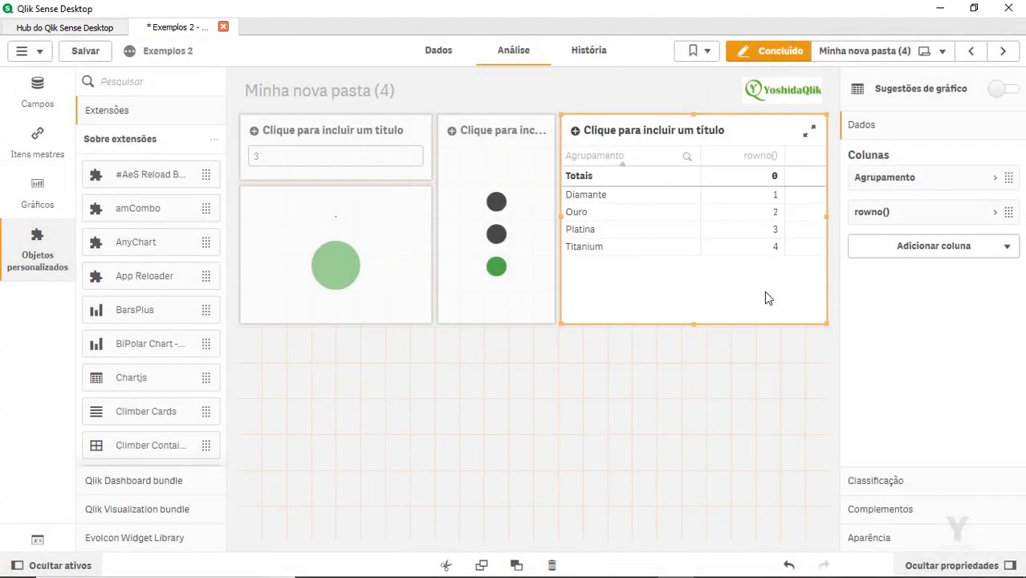
# Step: Add another measure column to the table with the expression '●'
pyautogui.click(934, 251)
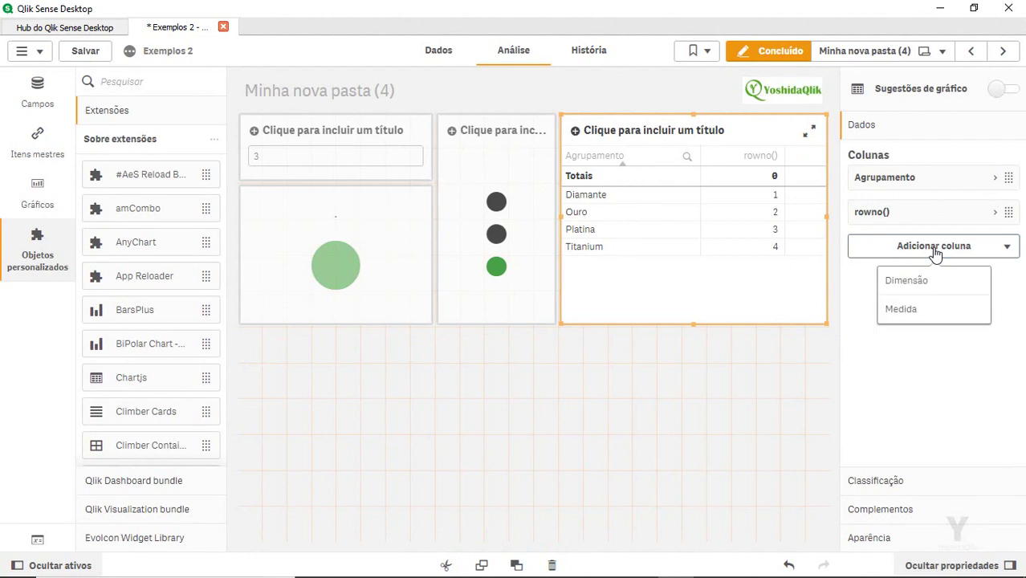
pyautogui.click(920, 310)
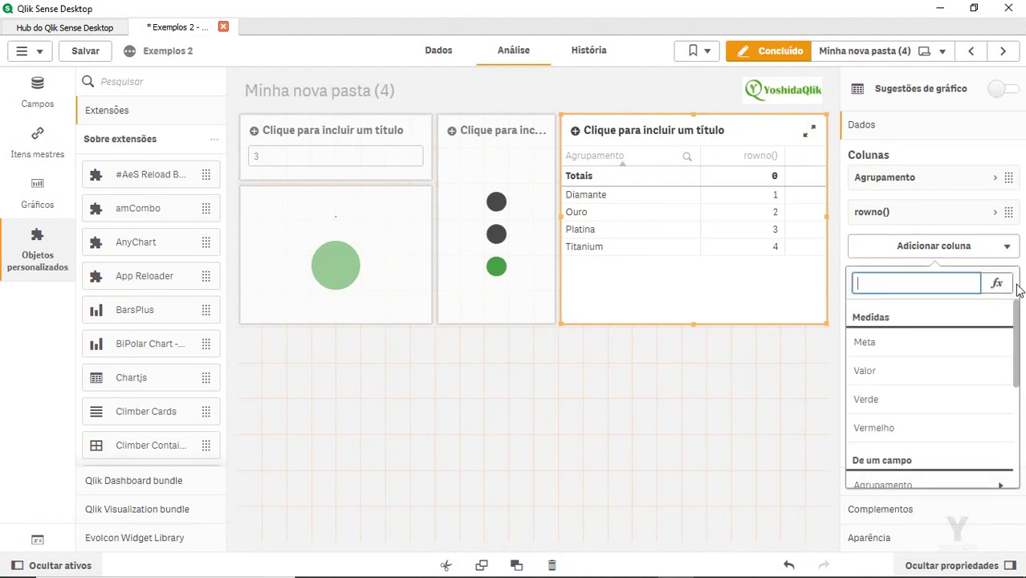
pyautogui.click(993, 289)
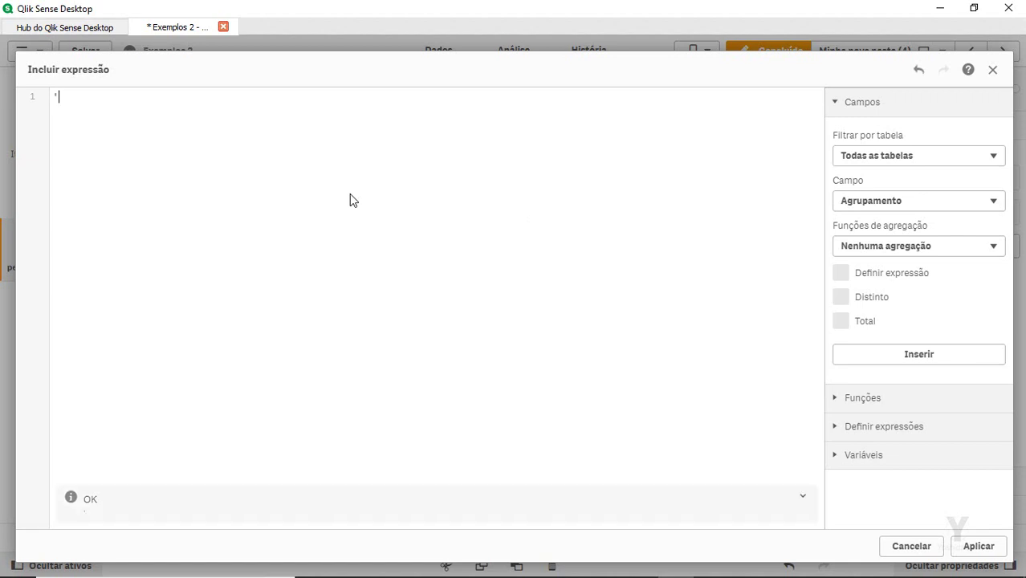
pyautogui.write('o')
pyautogui.click(979, 546)
# Step: Switch the circle column's text alignment from automatic to custom centered
pyautogui.click(899, 248)
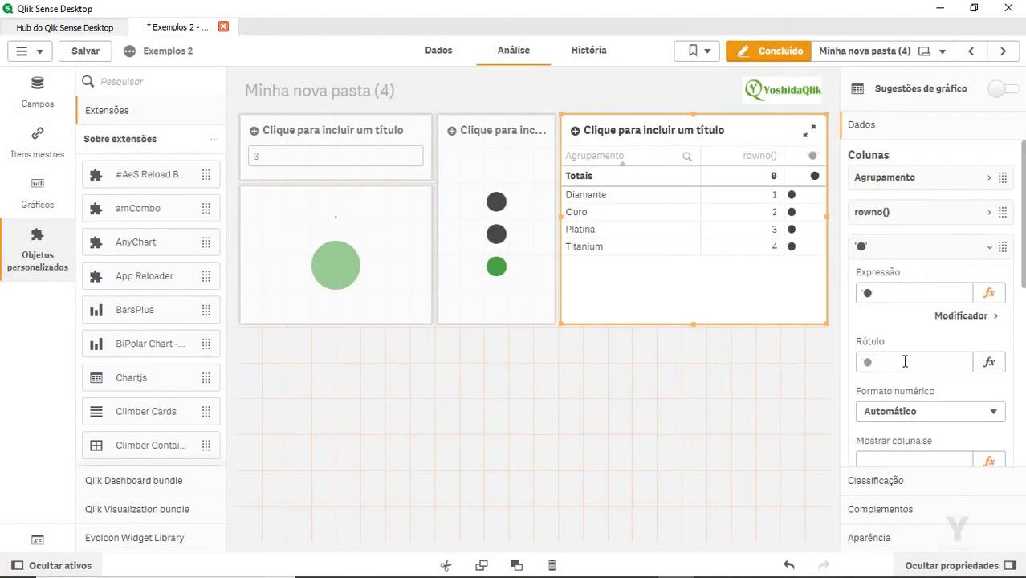
pyautogui.scroll(-5, 912, 400)
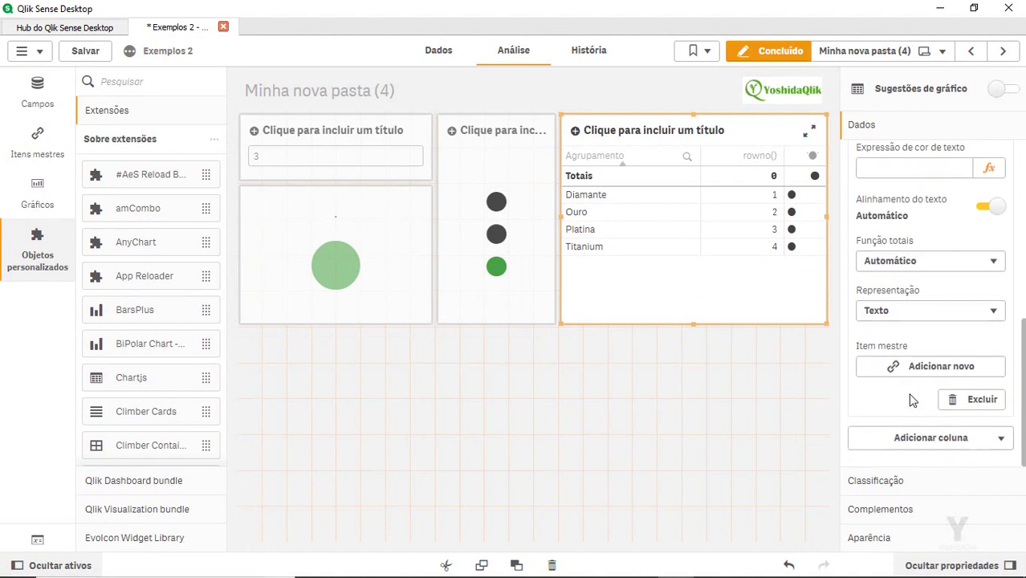
pyautogui.scroll(2, 923, 337)
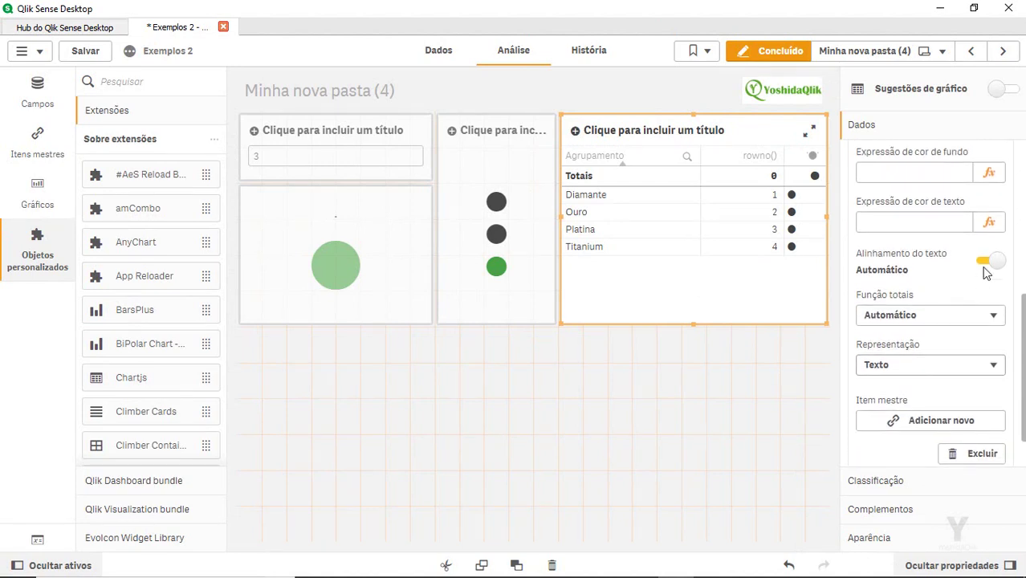
pyautogui.click(989, 262)
pyautogui.click(933, 317)
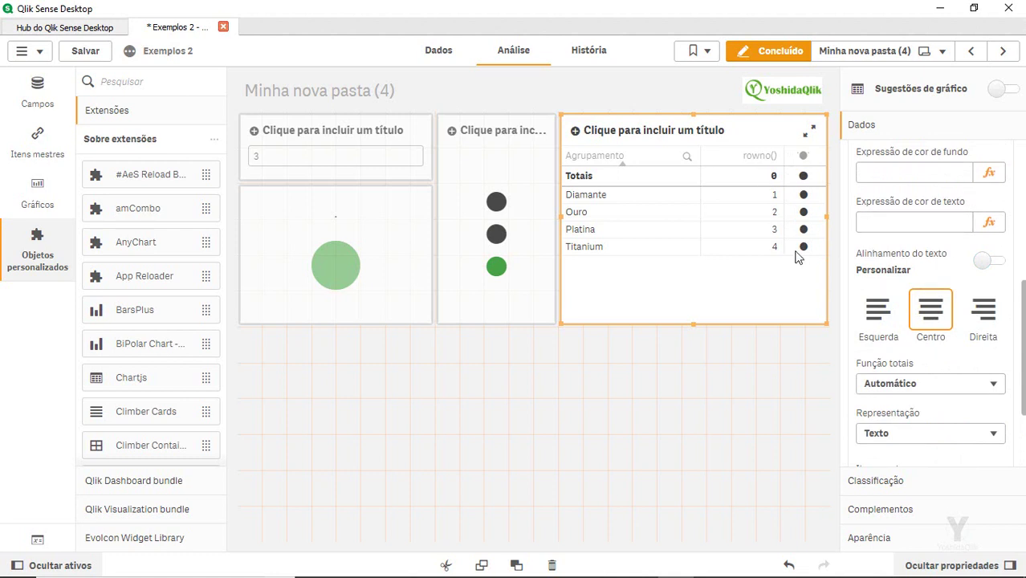
# Step: Begin the circle column's text color expression with the condition if(rowno()<1.1,red(),
pyautogui.scroll(5, 929, 253)
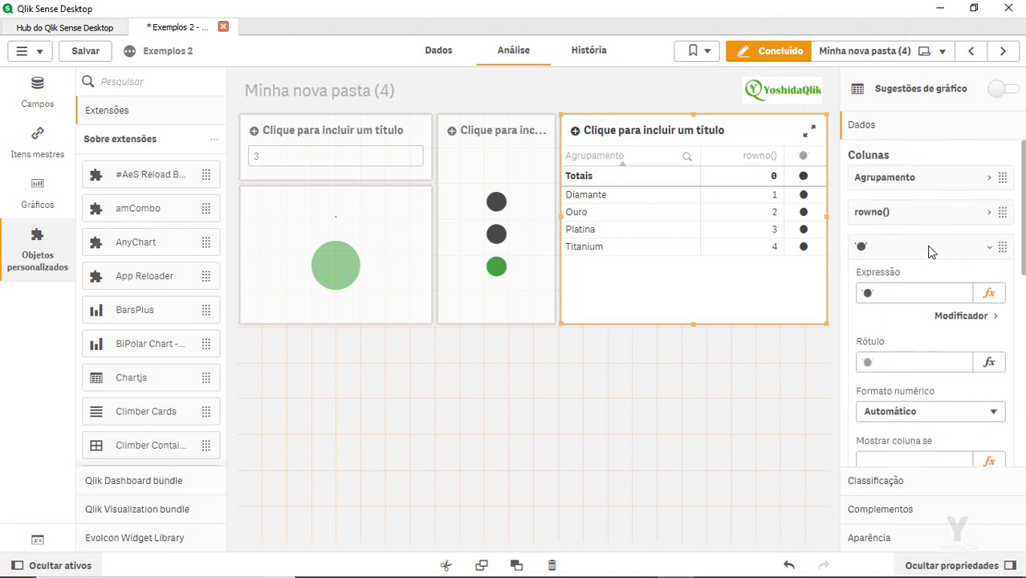
pyautogui.scroll(-1, 919, 361)
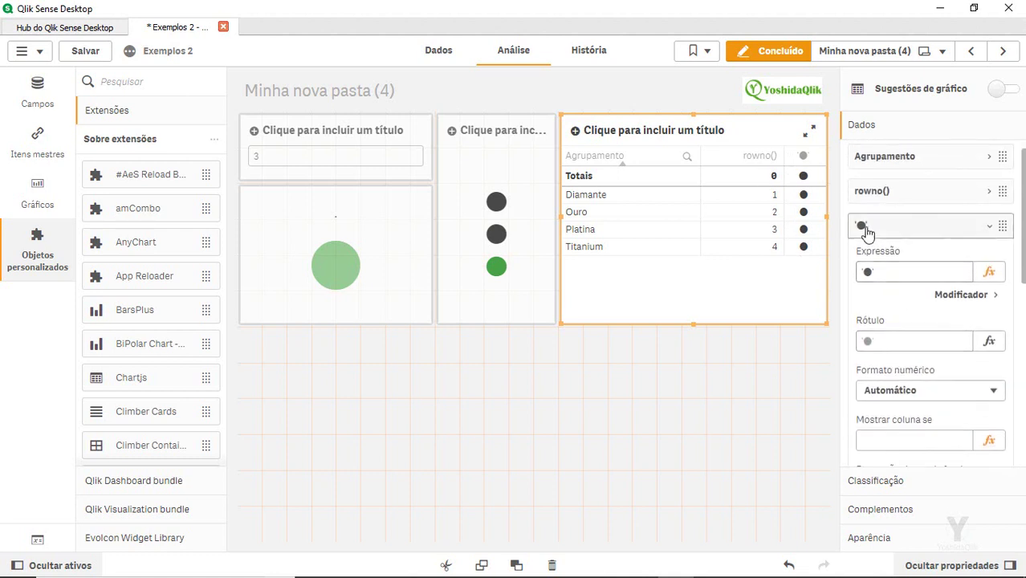
pyautogui.scroll(-5, 923, 369)
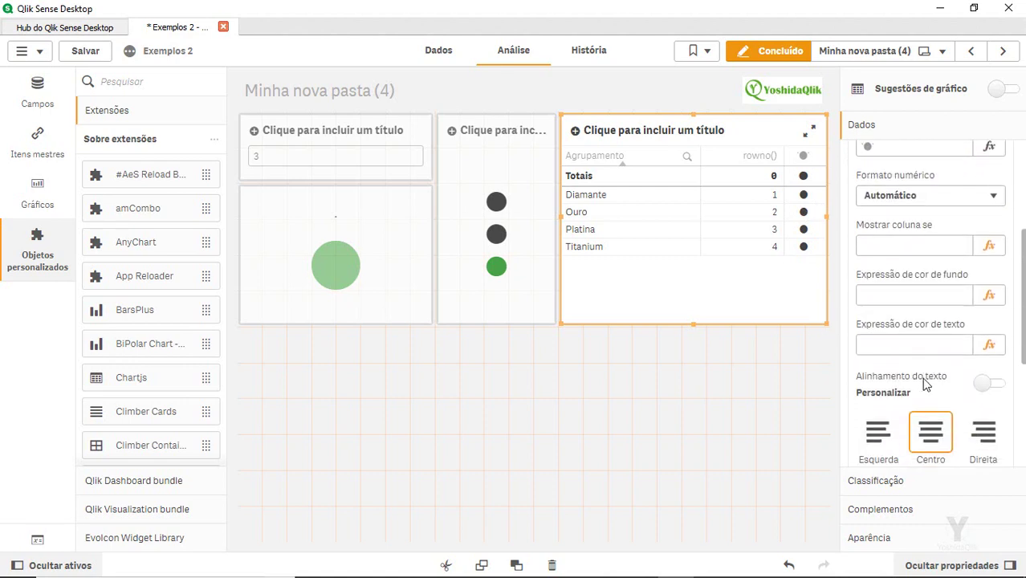
pyautogui.click(989, 333)
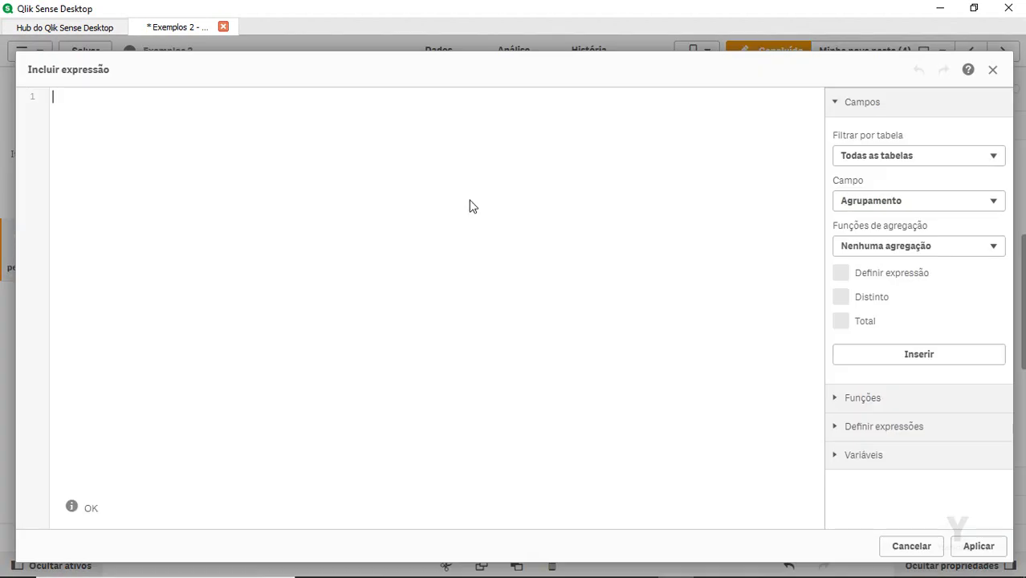
pyautogui.write('if(rowno')
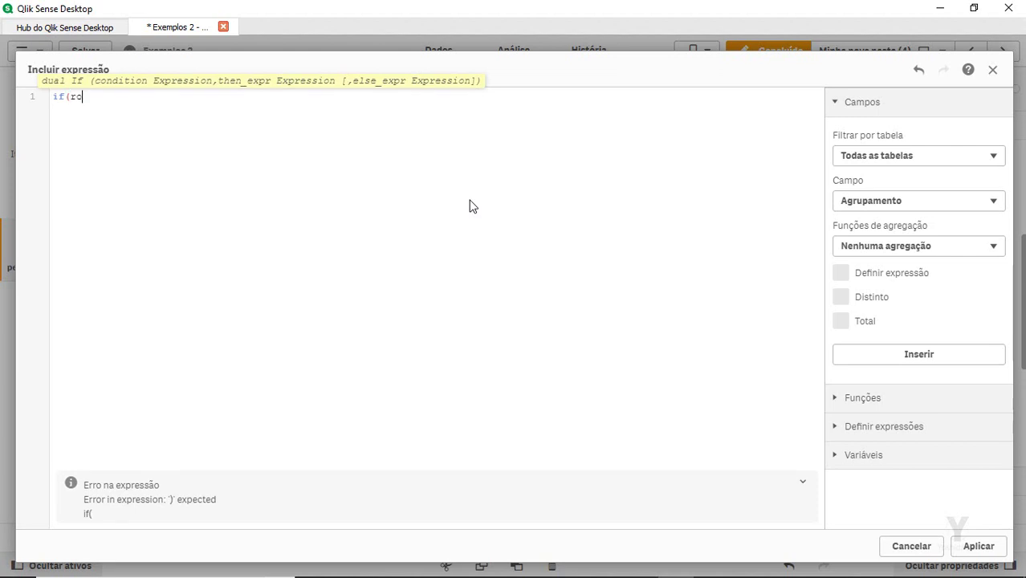
pyautogui.write('()<')
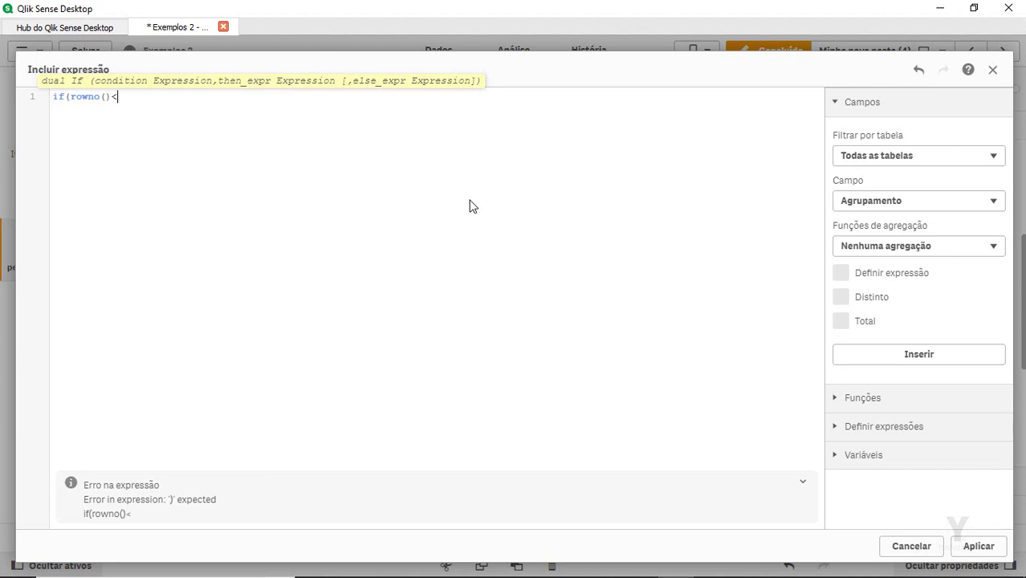
pyautogui.write('1.1,red(),')
# Step: Duplicate the condition onto a second line of the expression and change the copy to if(rowno()<3,Yellow(),
pyautogui.press('Return')
pyautogui.hotkey('ctrl', 'a')
pyautogui.hotkey('ctrl', 'c')
pyautogui.press('Down')
pyautogui.hotkey('ctrl', 'v')
pyautogui.press('Left')
pyautogui.press('Left')
pyautogui.press('Left')
pyautogui.press('Left')
pyautogui.press('Left')
pyautogui.press('Left')
pyautogui.press('Left')
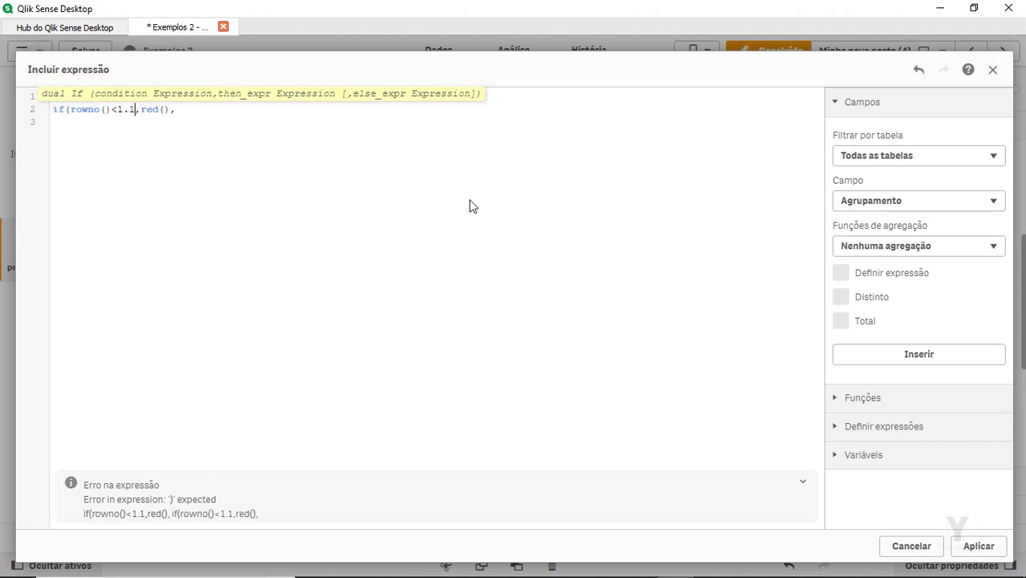
pyautogui.hotkey('shift', 'Left')
pyautogui.hotkey('shift', 'Left')
pyautogui.hotkey('shift', 'Left')
pyautogui.write('3')
pyautogui.press('Right')
pyautogui.hotkey('shift', 'End')
pyautogui.hotkey('shift', 'Left')
pyautogui.hotkey('shift', 'Left')
pyautogui.hotkey('shift', 'Left')
pyautogui.write('ye')
pyautogui.write('llow')
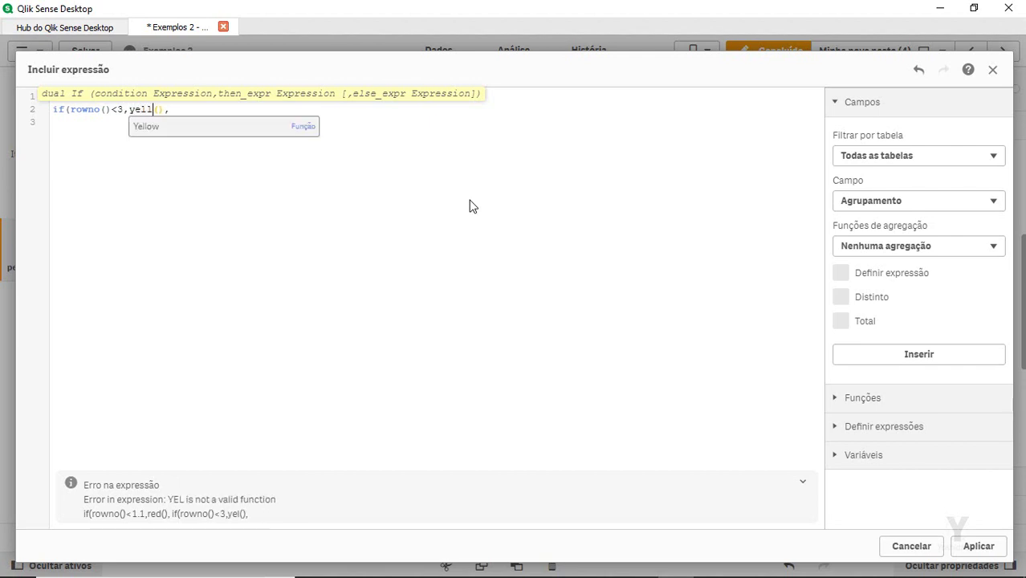
pyautogui.press('Return')
pyautogui.press('End')
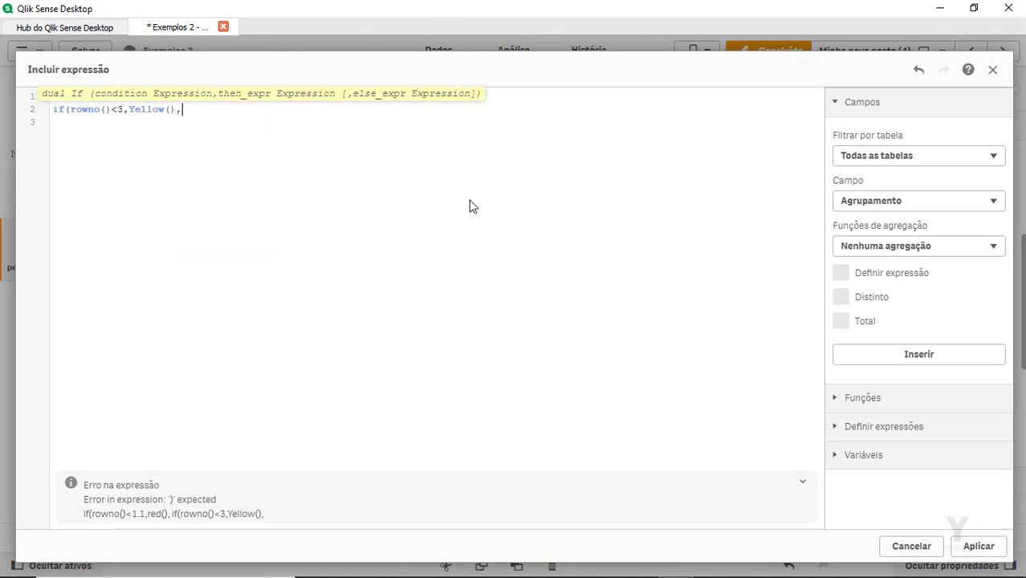
# Step: Complete the text color expression with Green() as the fallback and both closing parentheses, apply it, and leave sheet edit mode
pyautogui.write('Green())')
pyautogui.press('Down')
pyautogui.write(')')
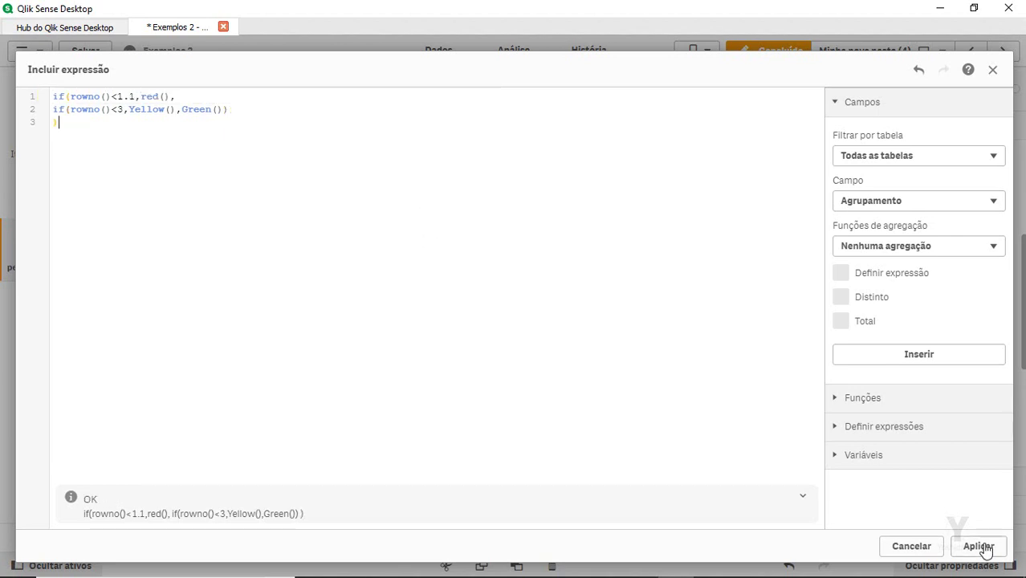
pyautogui.click(993, 554)
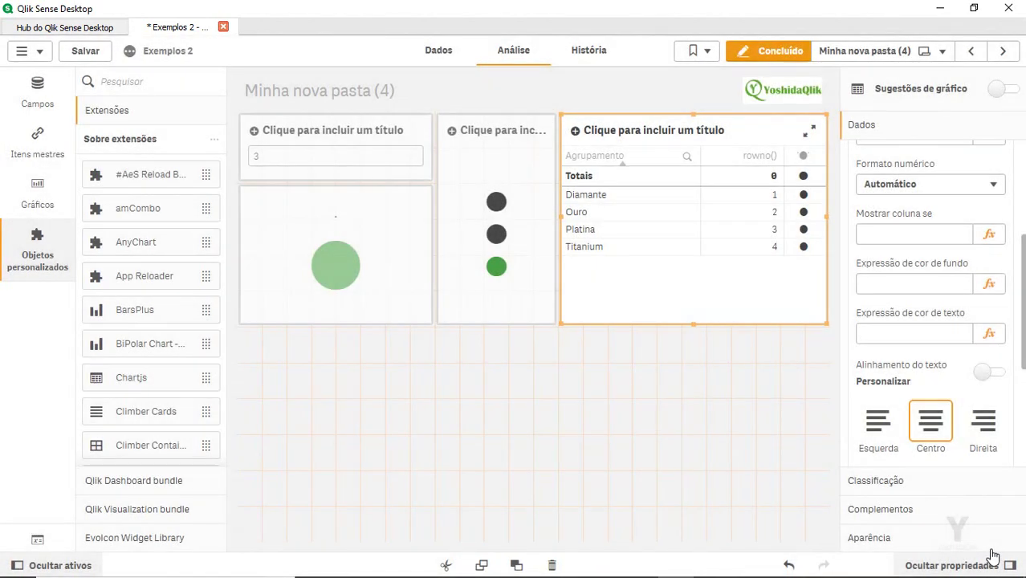
pyautogui.click(779, 52)
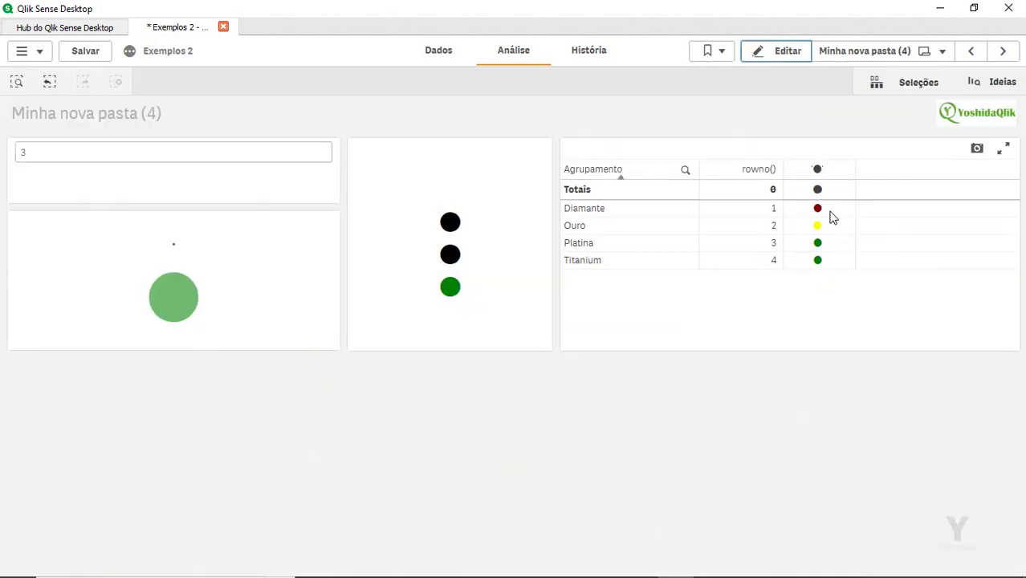